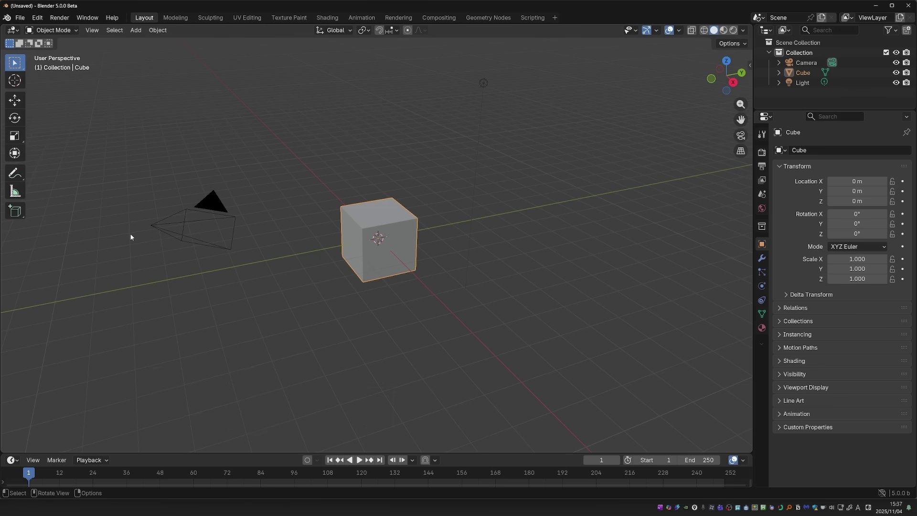
- Show the sidebar's Item tab and move the cube to about X −0.59, Y 0.61
{"action": "key", "text": "n"}
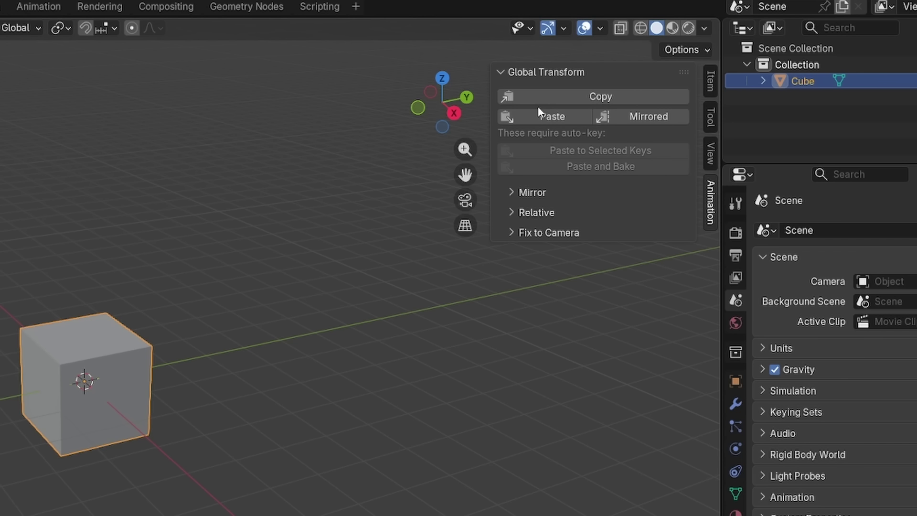
{"action": "scroll", "coordinate": [371, 234], "scroll_direction": "up", "scroll_amount": 4}
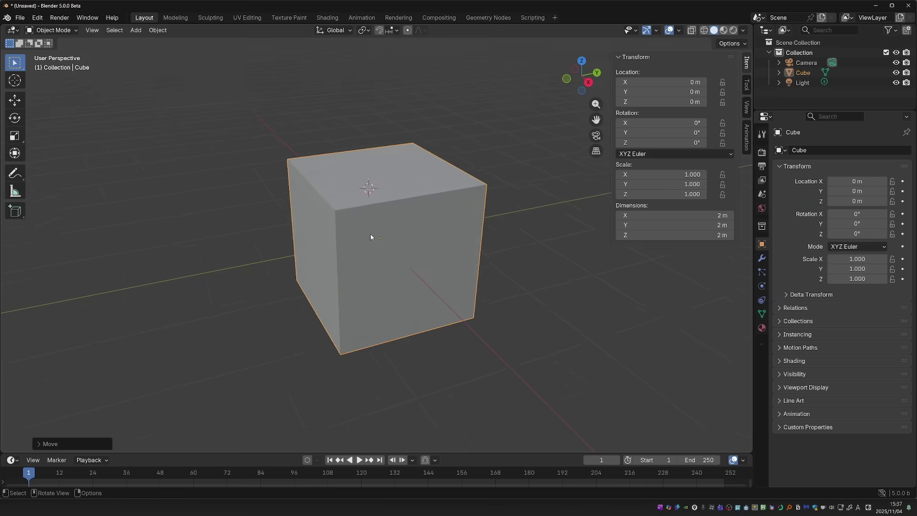
{"action": "middle_click_drag", "start_coordinate": [371, 234], "coordinate": [268, 195]}
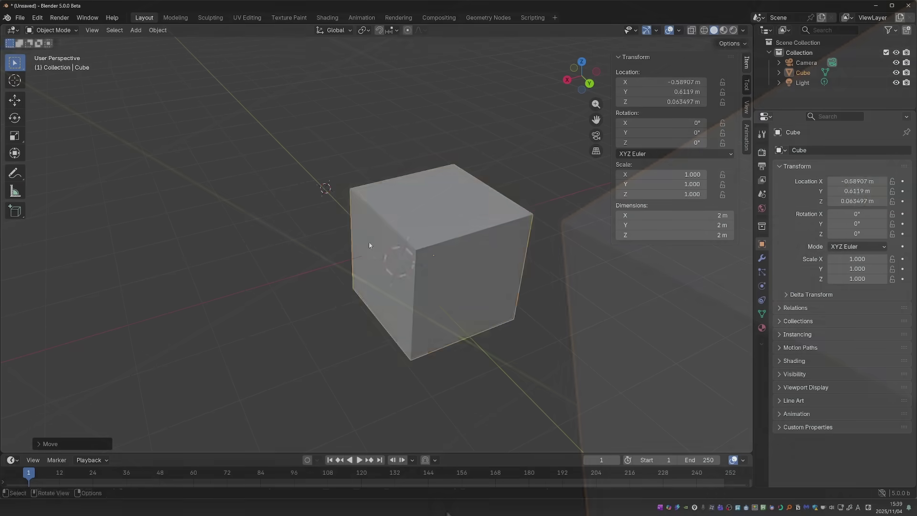
{"action": "key", "text": "g"}
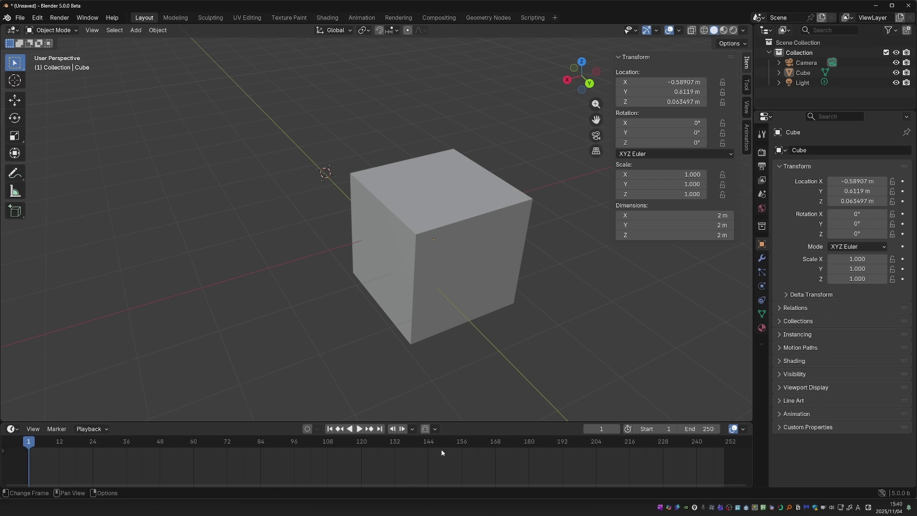
{"action": "left_click", "coordinate": [12, 430]}
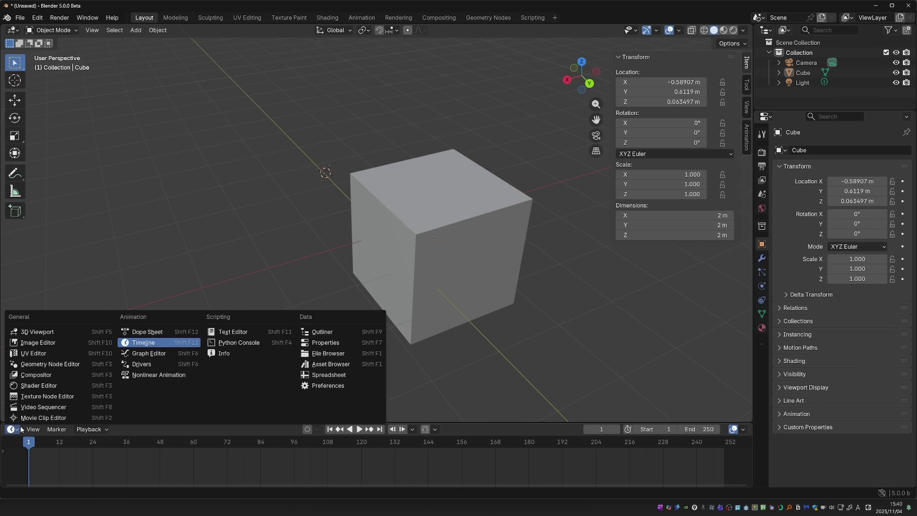
{"action": "left_click", "coordinate": [147, 332]}
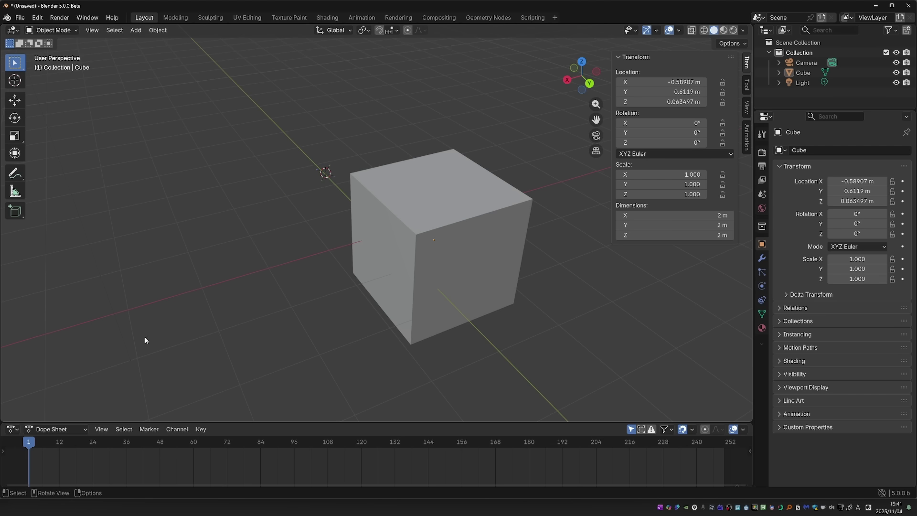
{"action": "left_click", "coordinate": [12, 429]}
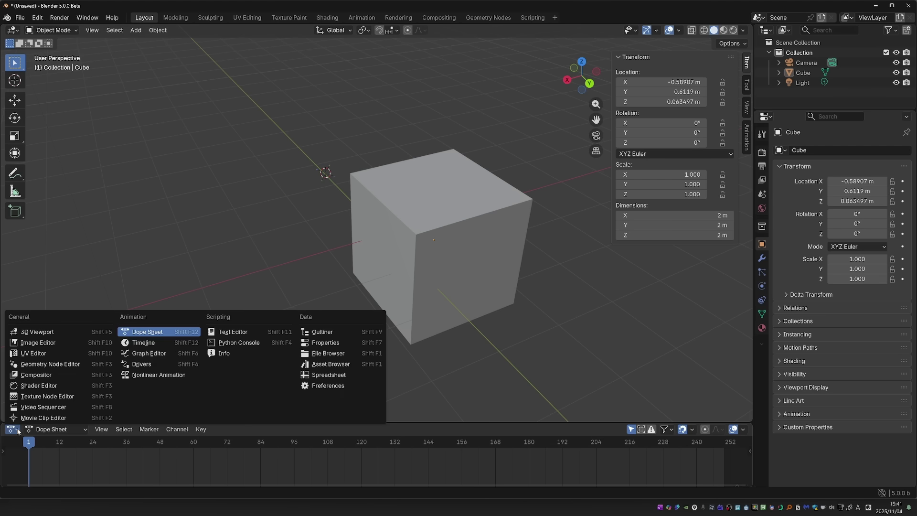
{"action": "left_click", "coordinate": [142, 342]}
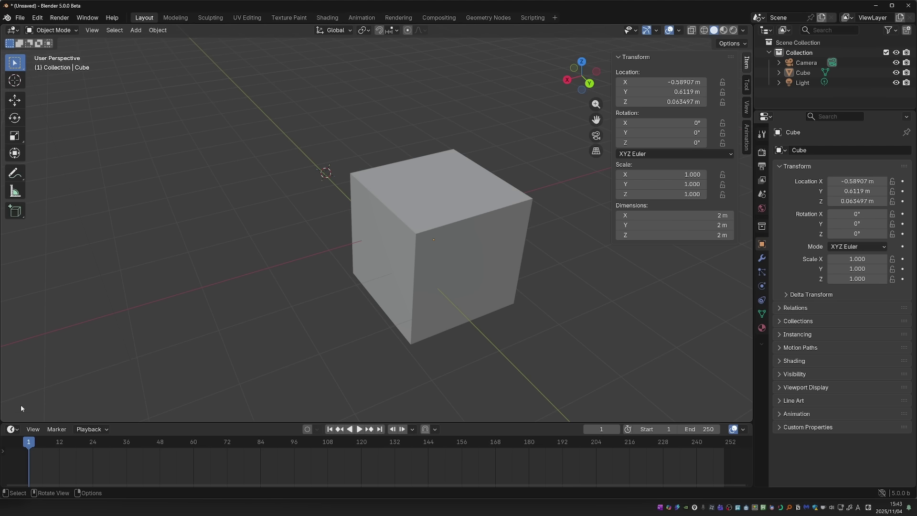
{"action": "left_click", "coordinate": [12, 429]}
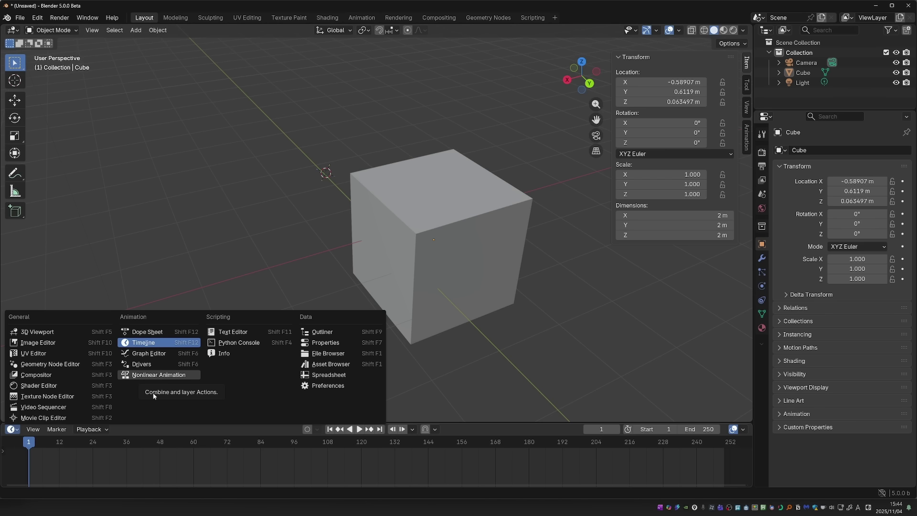
{"action": "scroll", "coordinate": [133, 444], "scroll_direction": "left", "scroll_amount": 1, "text": "ctrl"}
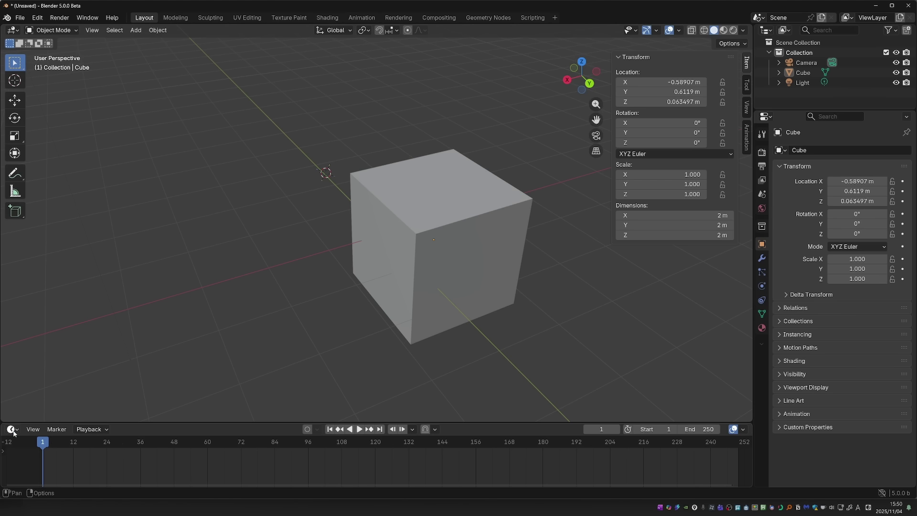
- Switch the bottom area to a Dope Sheet and flip its playback footer to the top
{"action": "left_click", "coordinate": [11, 429]}
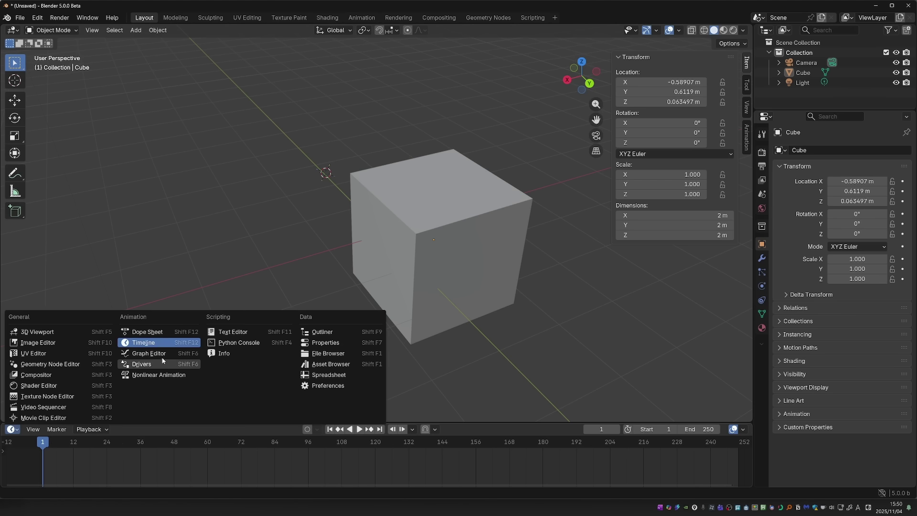
{"action": "key", "text": "shift+F12"}
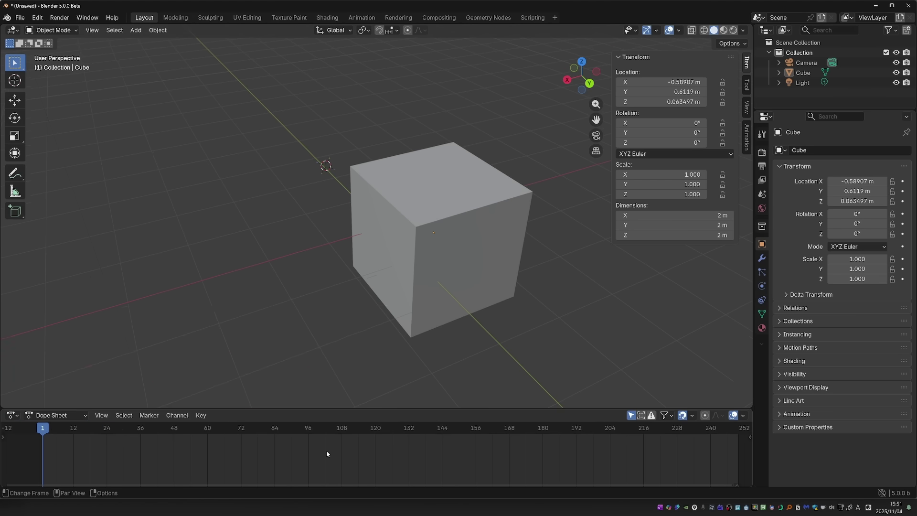
{"action": "left_click", "coordinate": [738, 484]}
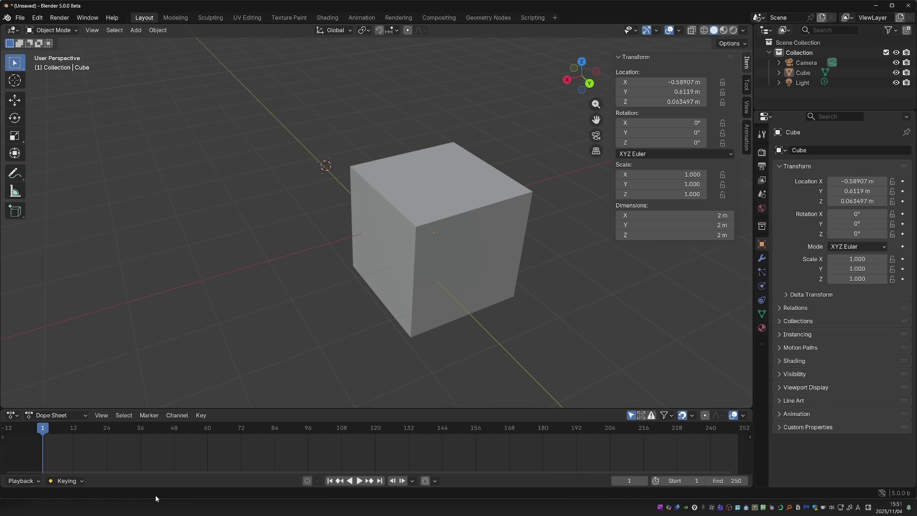
{"action": "left_click", "coordinate": [54, 483]}
{"action": "left_click", "coordinate": [24, 481]}
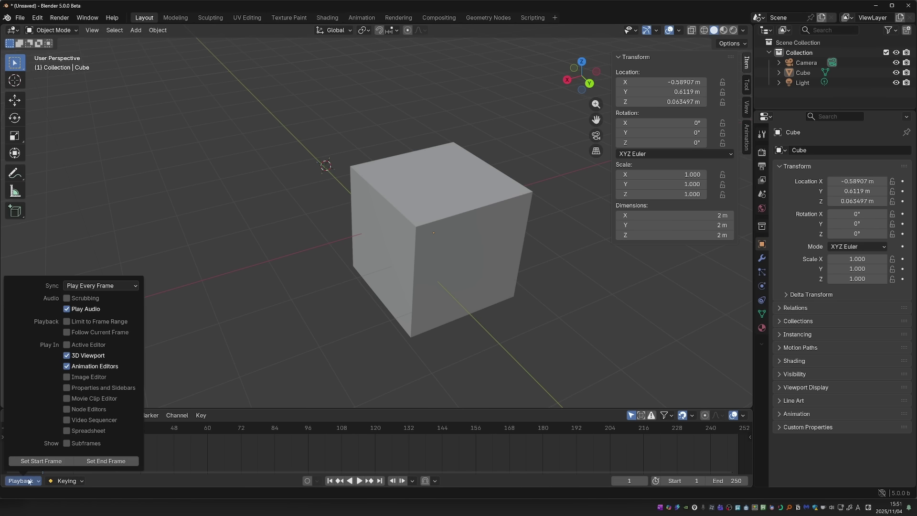
{"action": "left_click", "coordinate": [26, 482]}
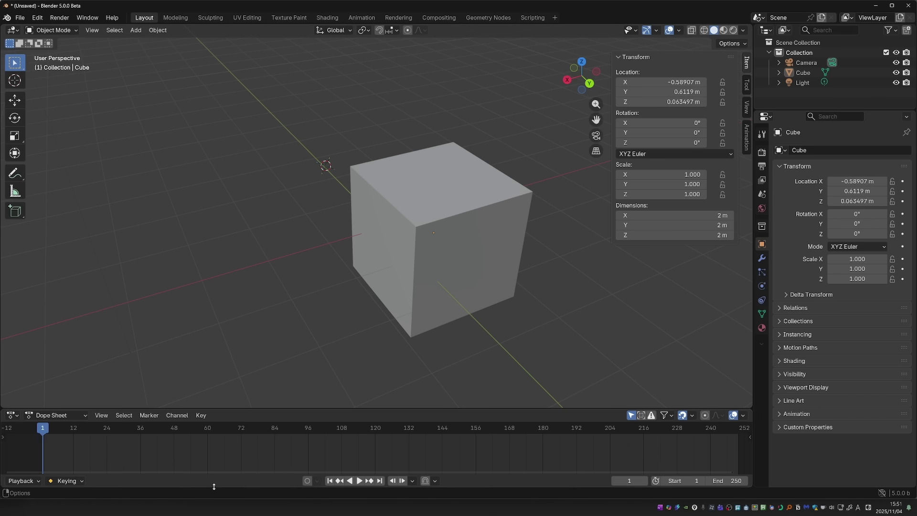
{"action": "right_click", "coordinate": [239, 478]}
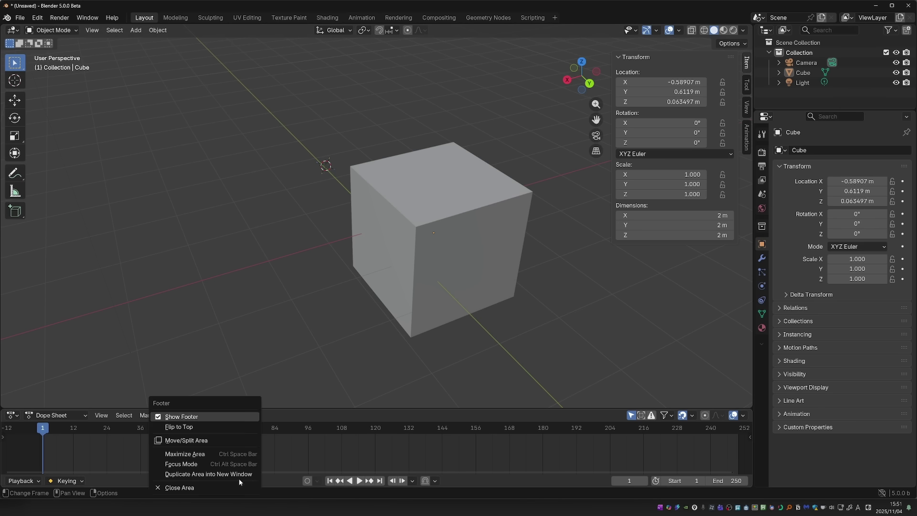
{"action": "left_click", "coordinate": [207, 426]}
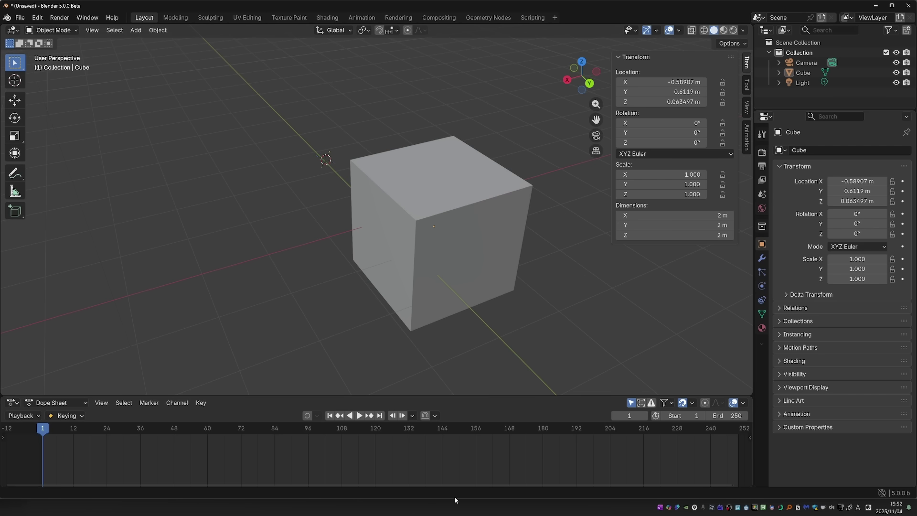
- Cycle the Dope Sheet through Action Editor, Shape Key Editor and Mask modes, then back to Dope Sheet
{"action": "left_click", "coordinate": [71, 404]}
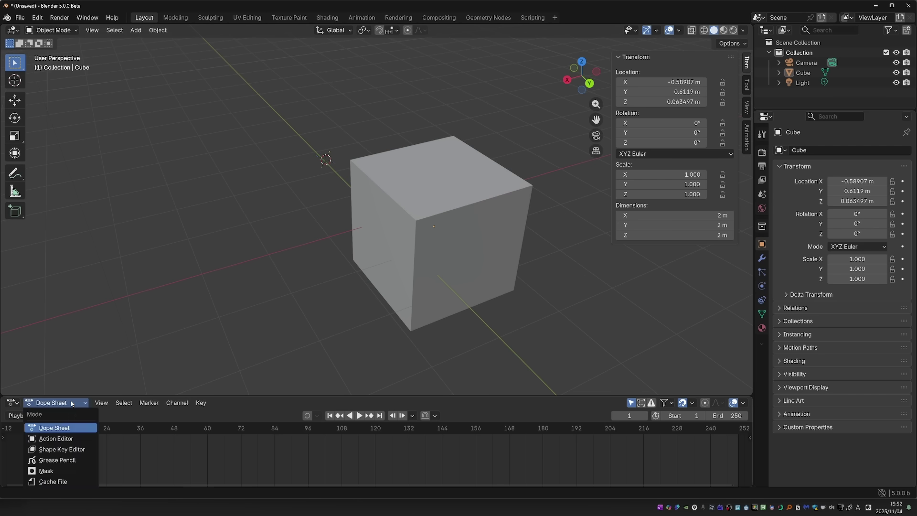
{"action": "left_click", "coordinate": [77, 438]}
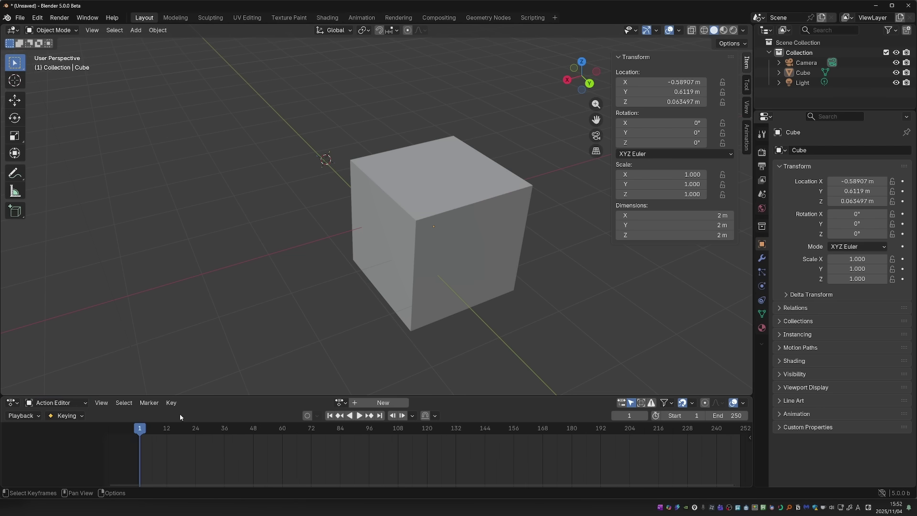
{"action": "left_click", "coordinate": [57, 403]}
{"action": "left_click", "coordinate": [72, 450]}
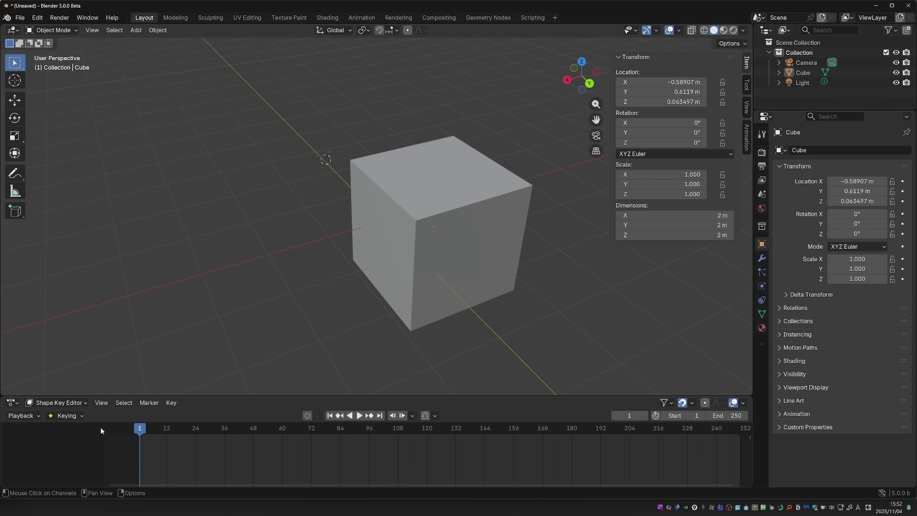
{"action": "left_click", "coordinate": [57, 403]}
{"action": "left_click", "coordinate": [72, 470]}
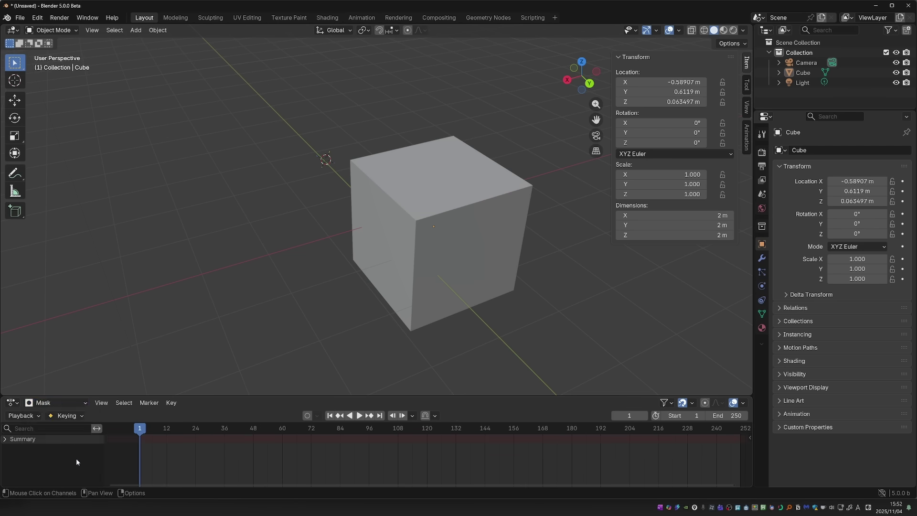
{"action": "left_click", "coordinate": [57, 403]}
{"action": "left_click", "coordinate": [67, 427]}
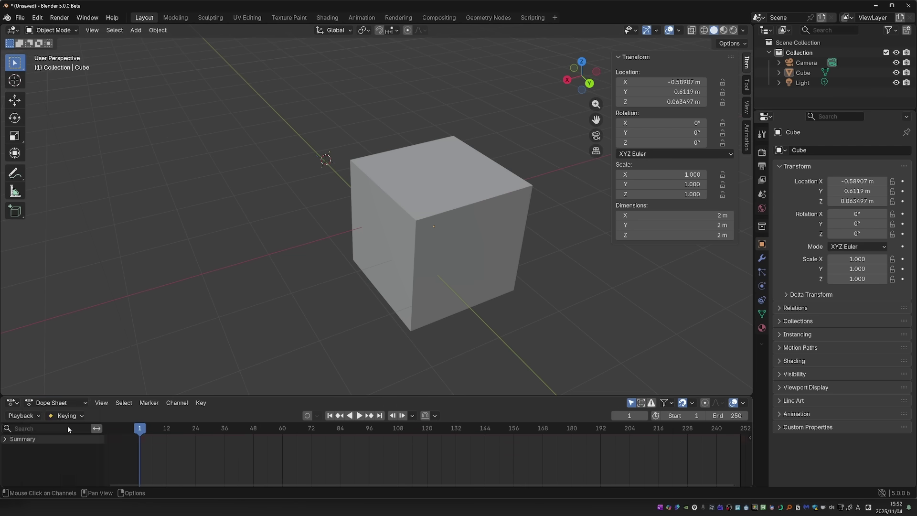
- Turn the bottom area into the Graph Editor with its playback footer flipped to the top
{"action": "left_click", "coordinate": [10, 405]}
{"action": "left_click", "coordinate": [163, 325]}
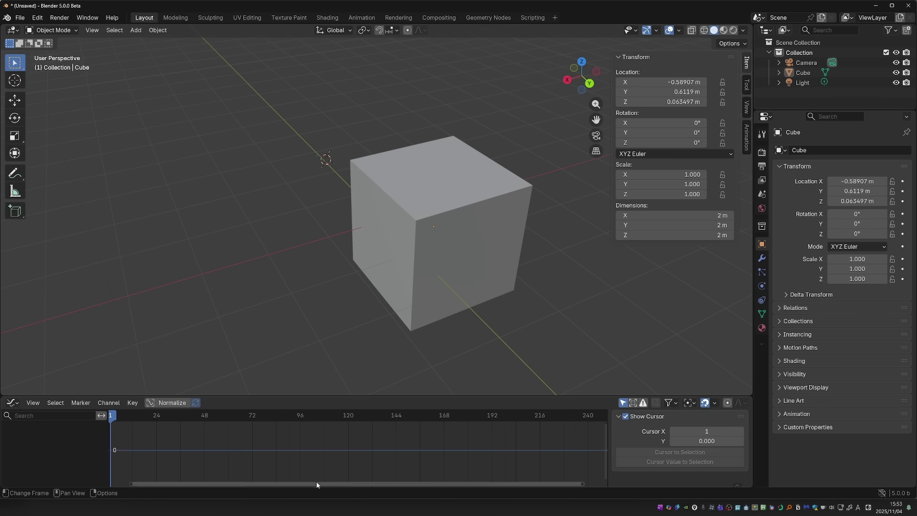
{"action": "left_click", "coordinate": [737, 485]}
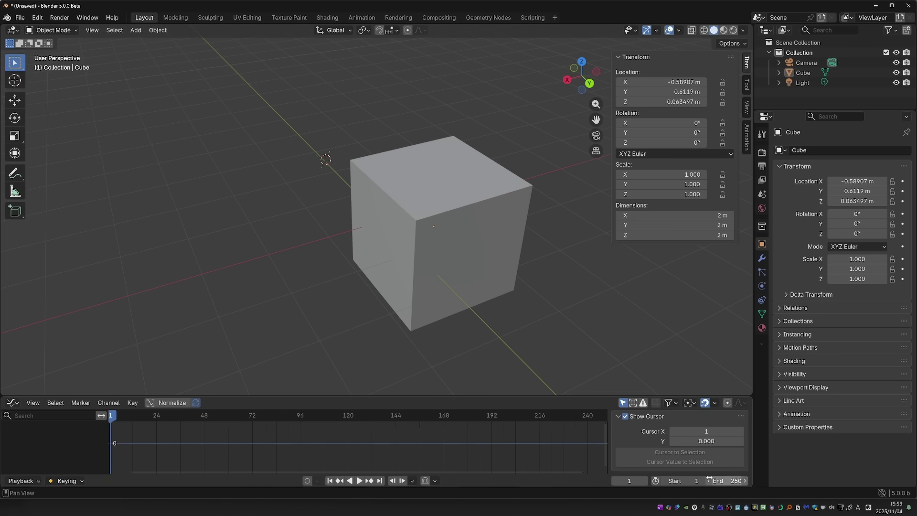
{"action": "right_click", "coordinate": [259, 481]}
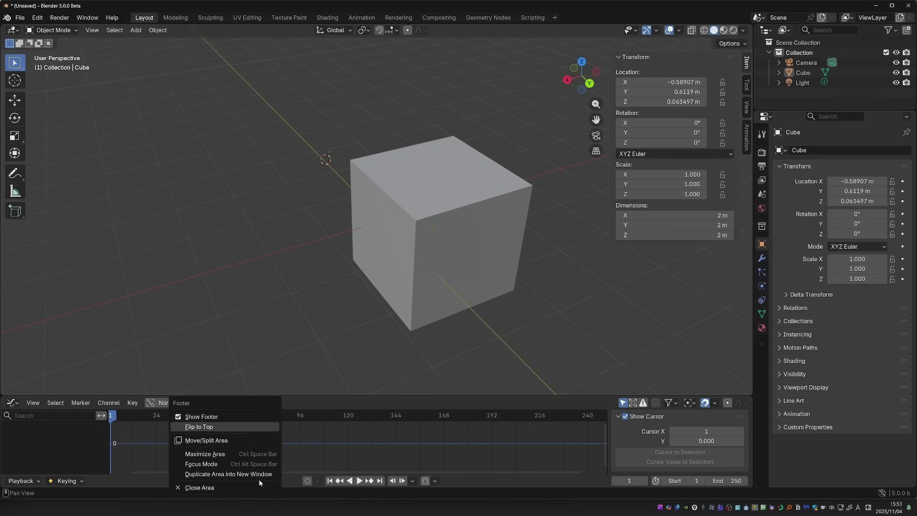
{"action": "left_click", "coordinate": [225, 427]}
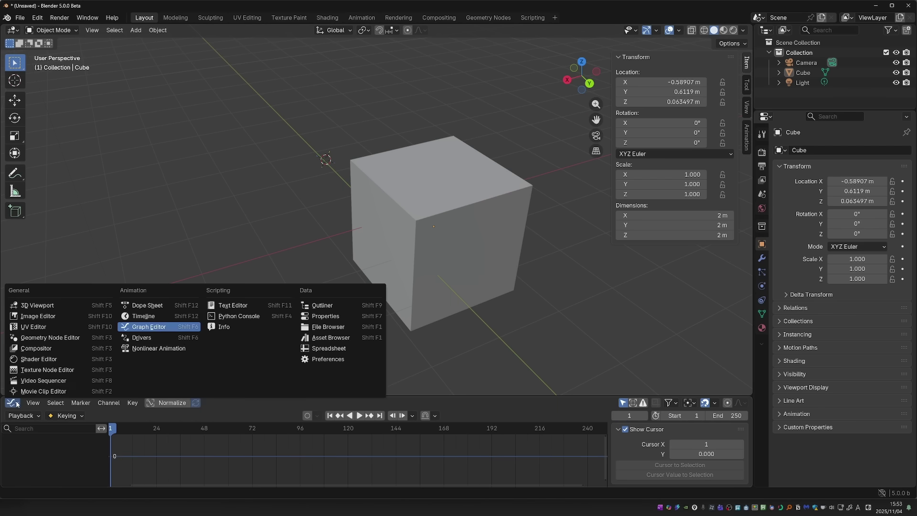
- Make the Nonlinear Animation editor slightly taller with playback on top, then return to the Dope Sheet
{"action": "left_click", "coordinate": [180, 349]}
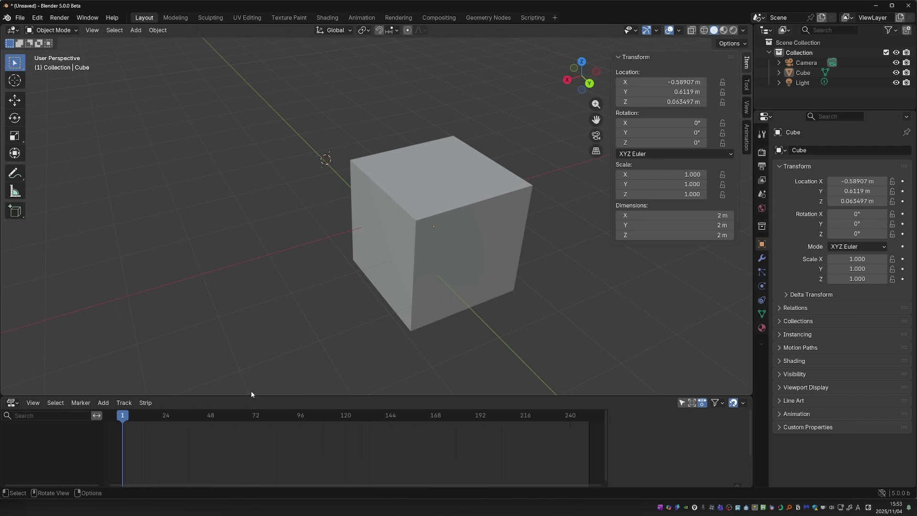
{"action": "left_click_drag", "start_coordinate": [251, 395], "coordinate": [253, 386]}
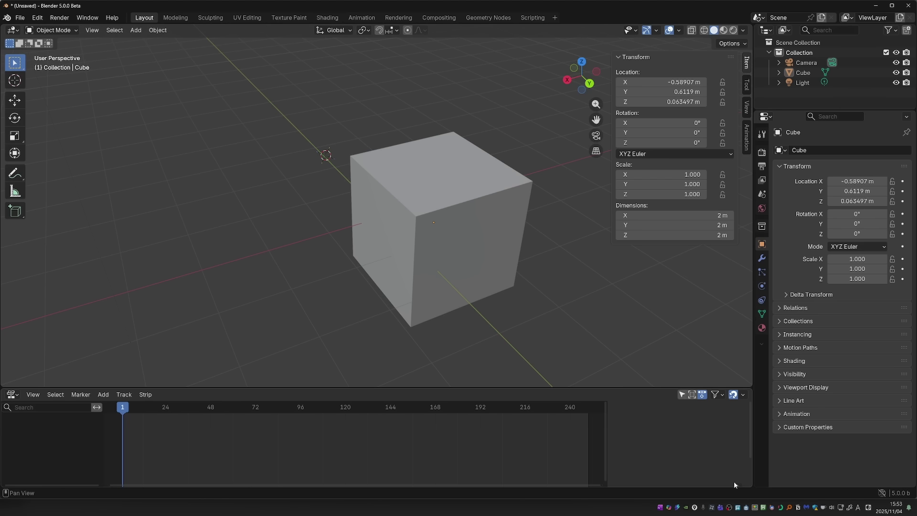
{"action": "right_click", "coordinate": [471, 480]}
{"action": "left_click", "coordinate": [452, 427]}
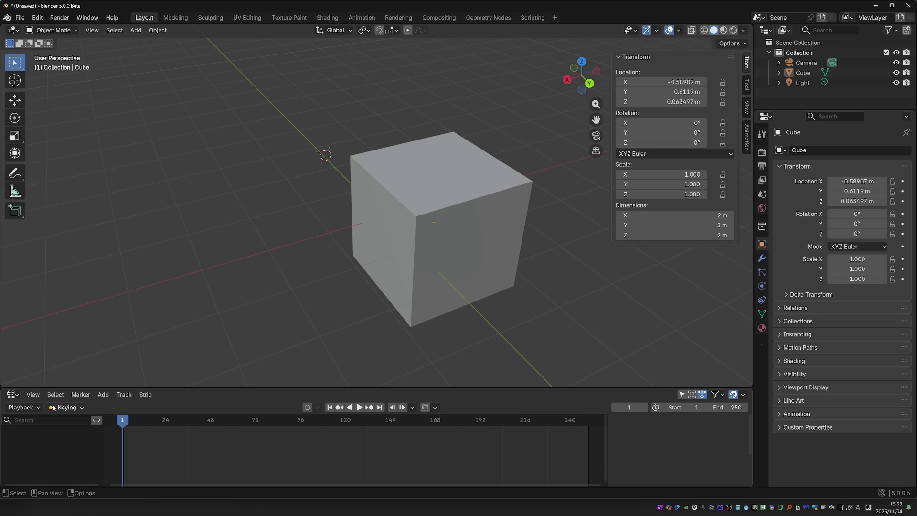
{"action": "left_click", "coordinate": [11, 395]}
{"action": "left_click", "coordinate": [153, 298]}
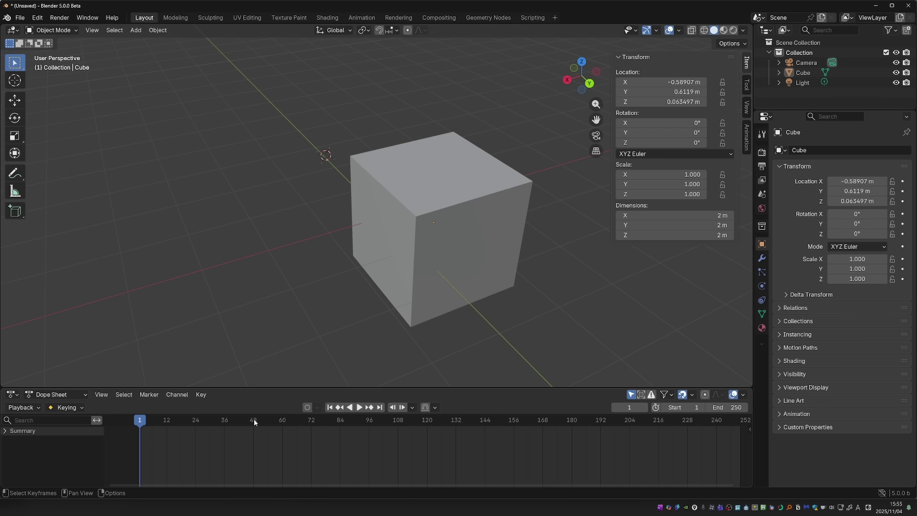
- Try the Location and Available keying sets before settling on Location & Rotation
{"action": "left_click", "coordinate": [72, 408]}
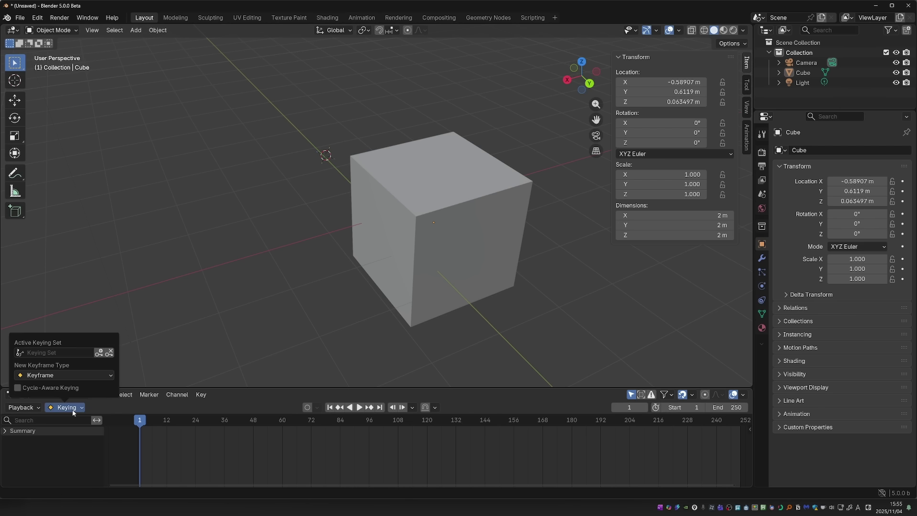
{"action": "left_click", "coordinate": [41, 352]}
{"action": "left_click", "coordinate": [45, 379]}
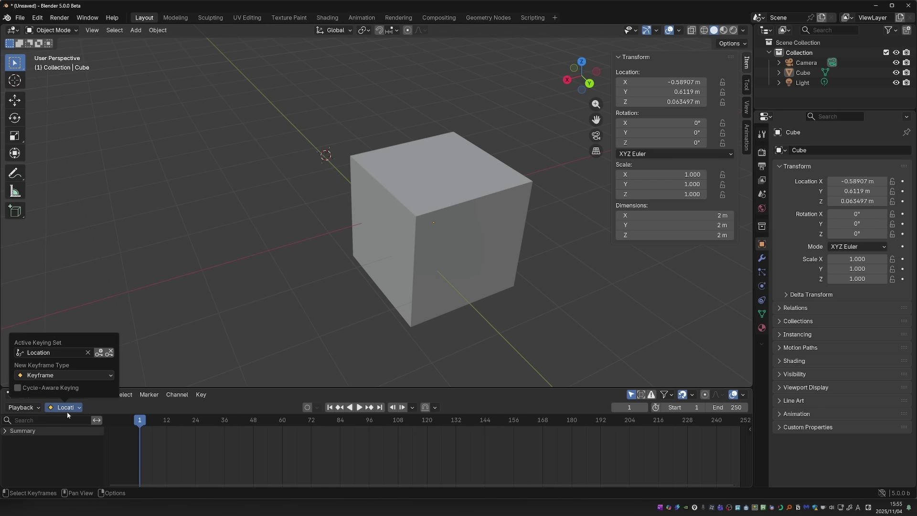
{"action": "left_click", "coordinate": [81, 411]}
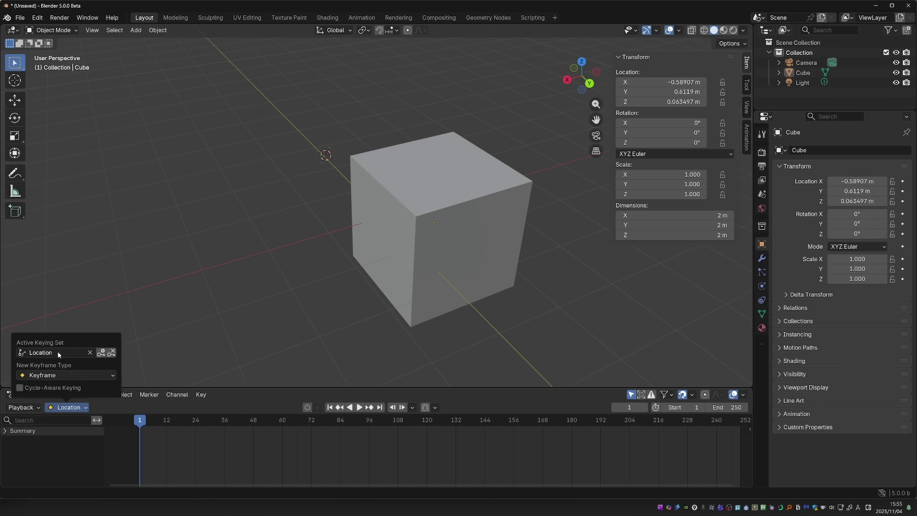
{"action": "left_click", "coordinate": [58, 352]}
{"action": "left_click", "coordinate": [50, 369]}
{"action": "left_click", "coordinate": [72, 409]}
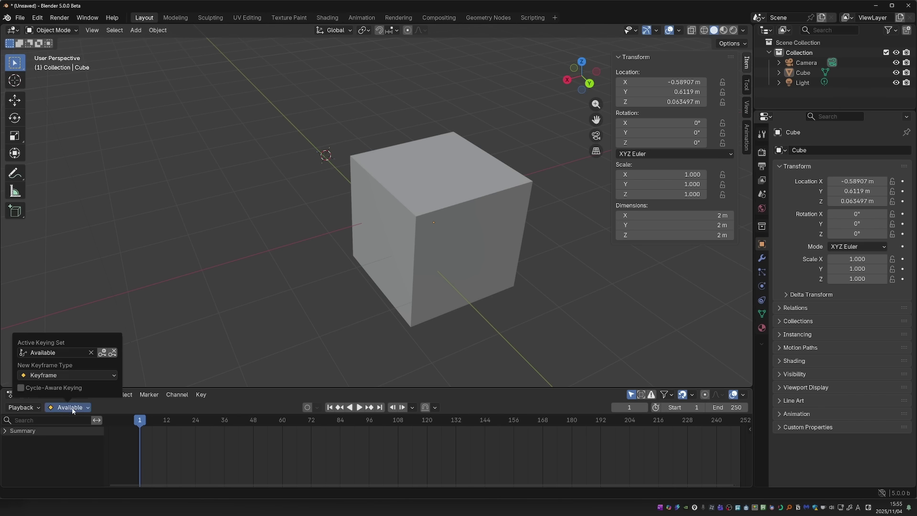
{"action": "left_click", "coordinate": [48, 352]}
{"action": "left_click", "coordinate": [48, 411]}
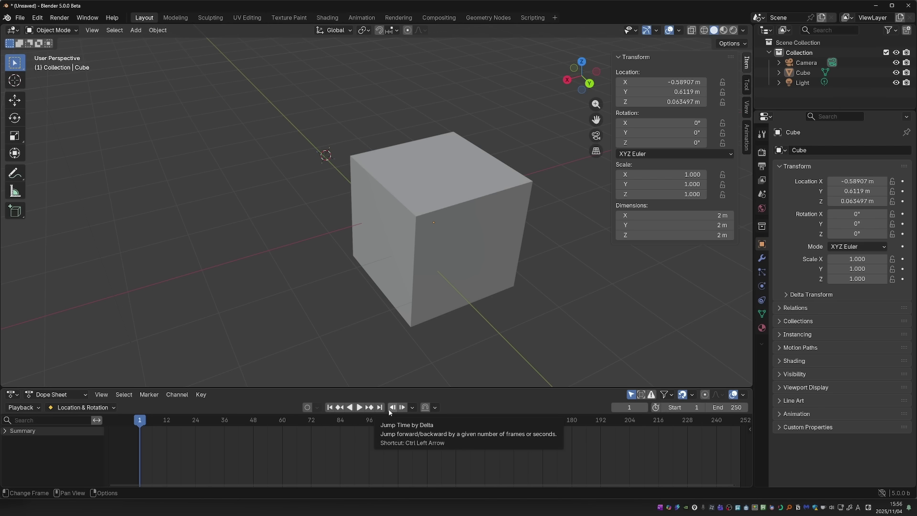
- Jump ahead to frame 25, then one second to frame 49, and briefly play the animation
{"action": "left_click", "coordinate": [402, 408]}
{"action": "left_click", "coordinate": [412, 408]}
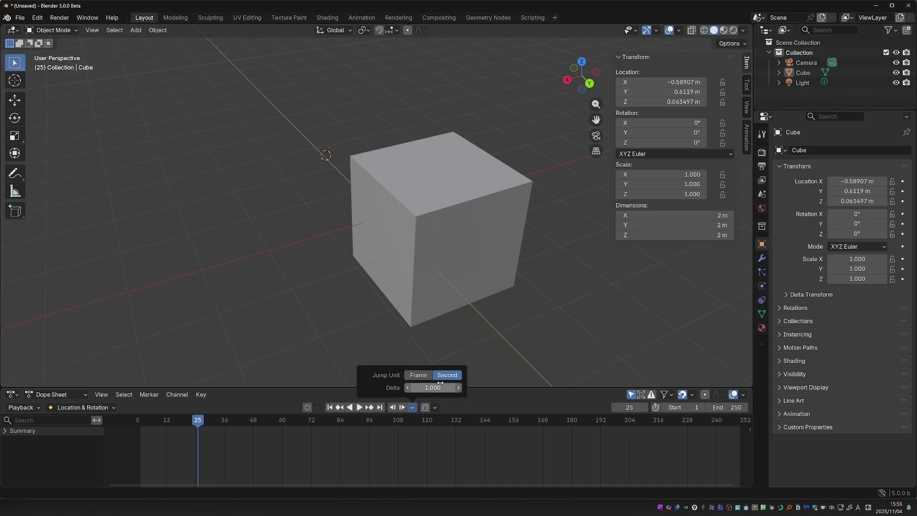
{"action": "left_click", "coordinate": [762, 194]}
{"action": "left_click", "coordinate": [762, 165]}
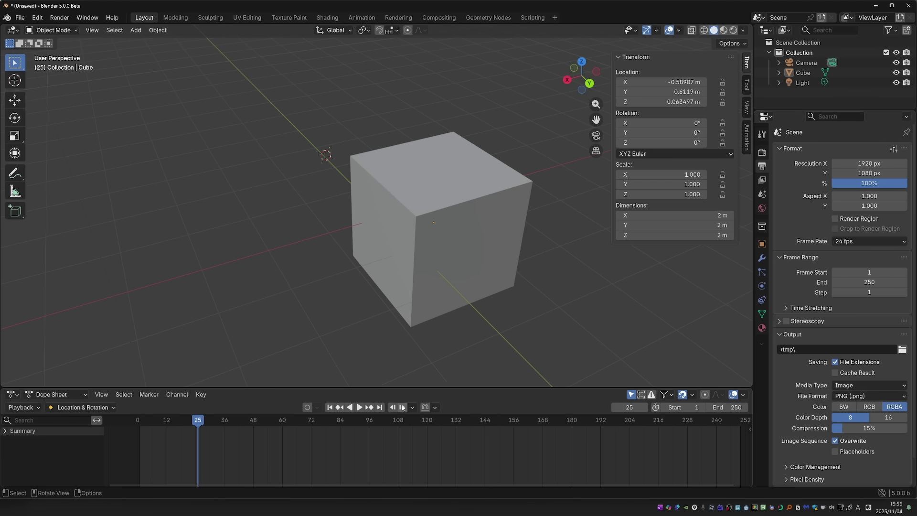
{"action": "left_click", "coordinate": [256, 420]}
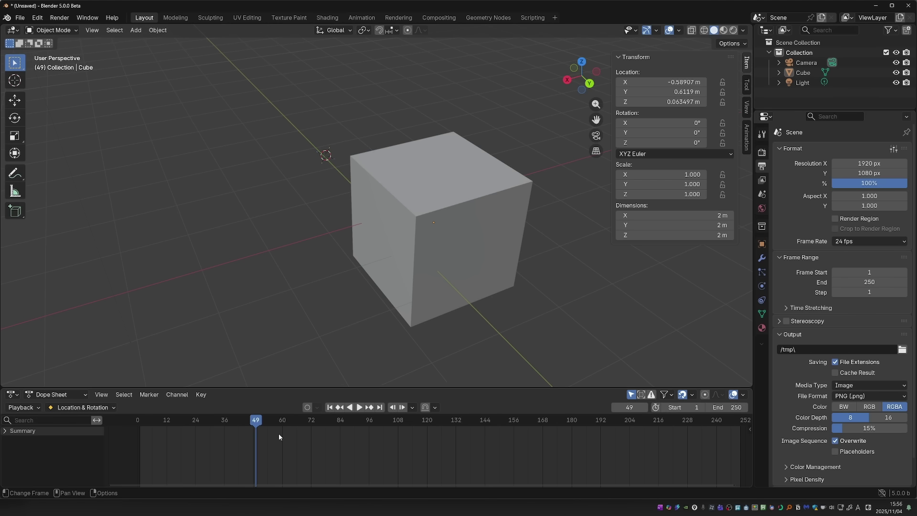
{"action": "key", "text": "space"}
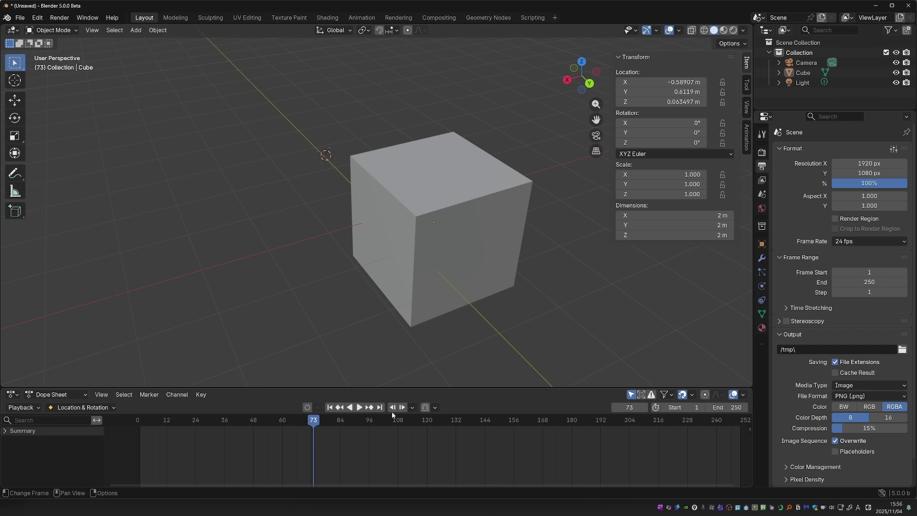
{"action": "key", "text": "Escape"}
- Switch the jump unit to frames and step the current frame forward four times
{"action": "left_click", "coordinate": [412, 408]}
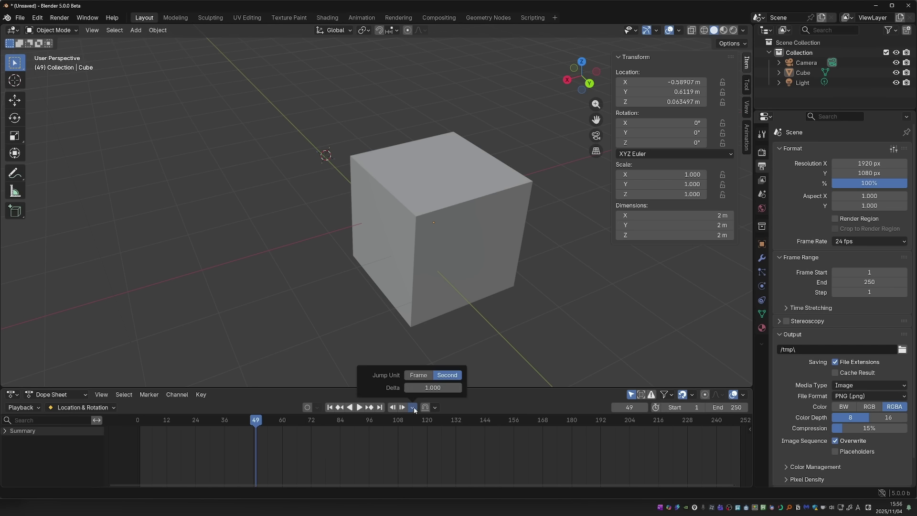
{"action": "left_click", "coordinate": [419, 375]}
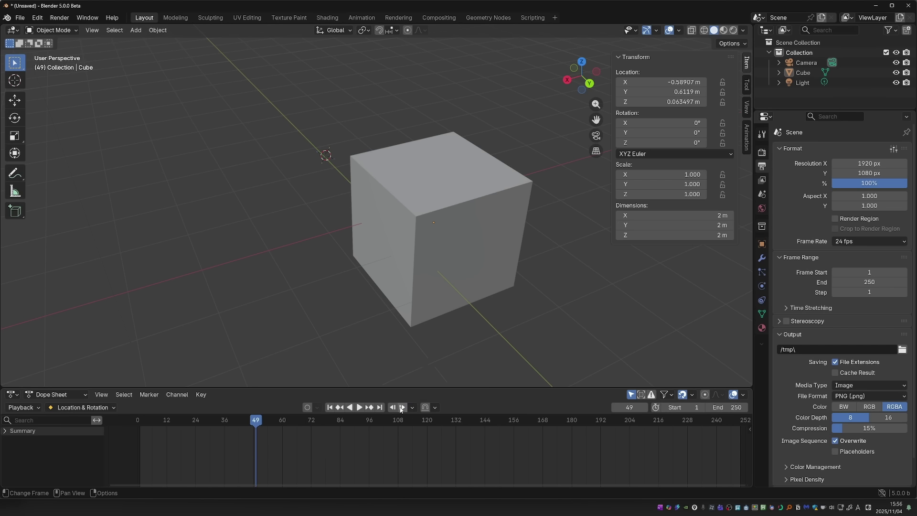
{"action": "left_click", "coordinate": [402, 407]}
{"action": "left_click", "coordinate": [403, 407]}
{"action": "left_click", "coordinate": [403, 407]}
{"action": "left_click", "coordinate": [402, 408]}
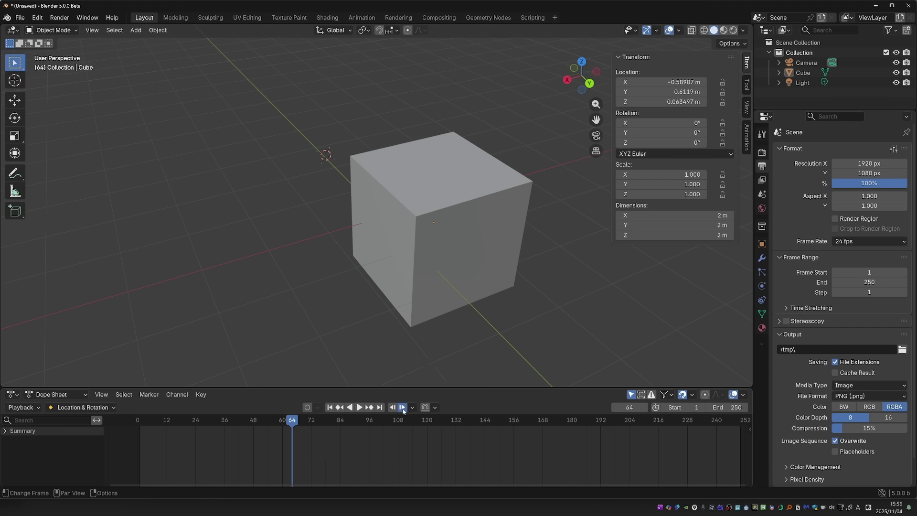
{"action": "left_click", "coordinate": [403, 407]}
- Set the jump delta to 5 and step forward in five-frame jumps, ending at frame 85
{"action": "left_click", "coordinate": [412, 408]}
{"action": "left_click", "coordinate": [424, 388]}
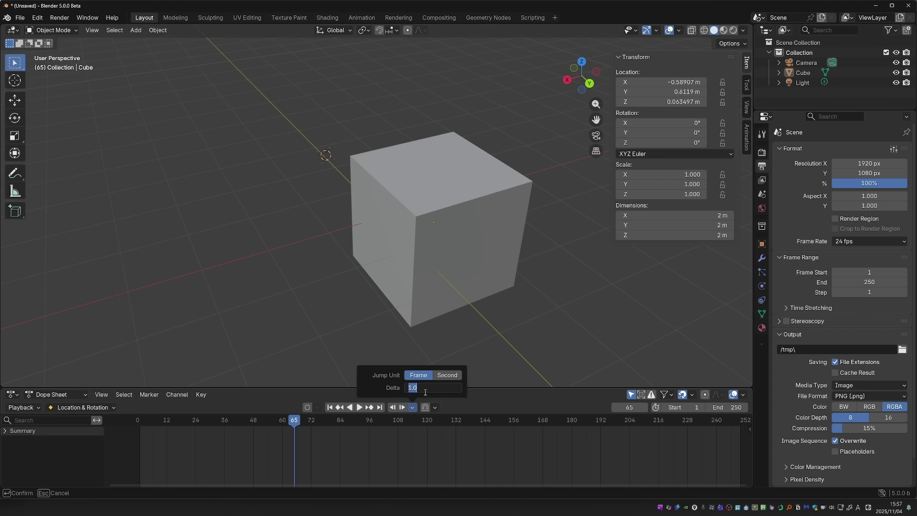
{"action": "type", "text": "5"}
{"action": "key", "text": "Return"}
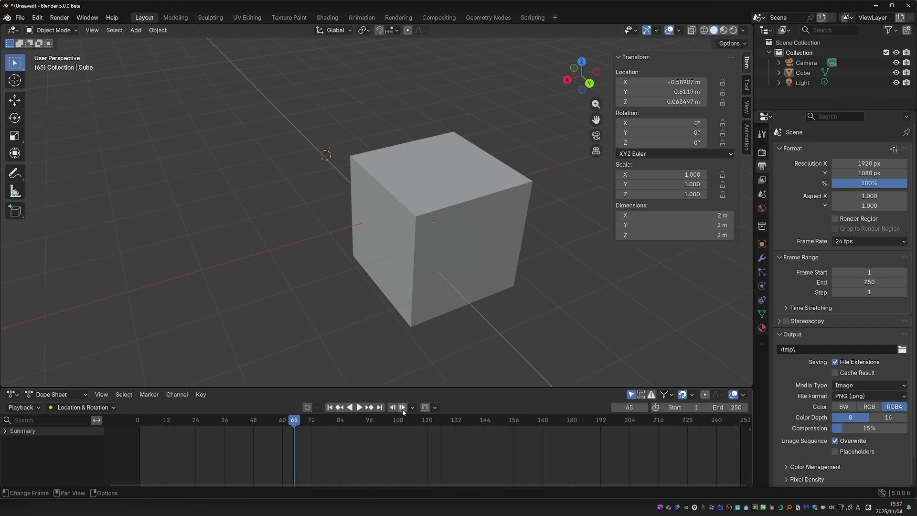
{"action": "left_click", "coordinate": [402, 408]}
{"action": "left_click", "coordinate": [403, 409]}
{"action": "left_click", "coordinate": [402, 408]}
{"action": "left_click", "coordinate": [403, 408]}
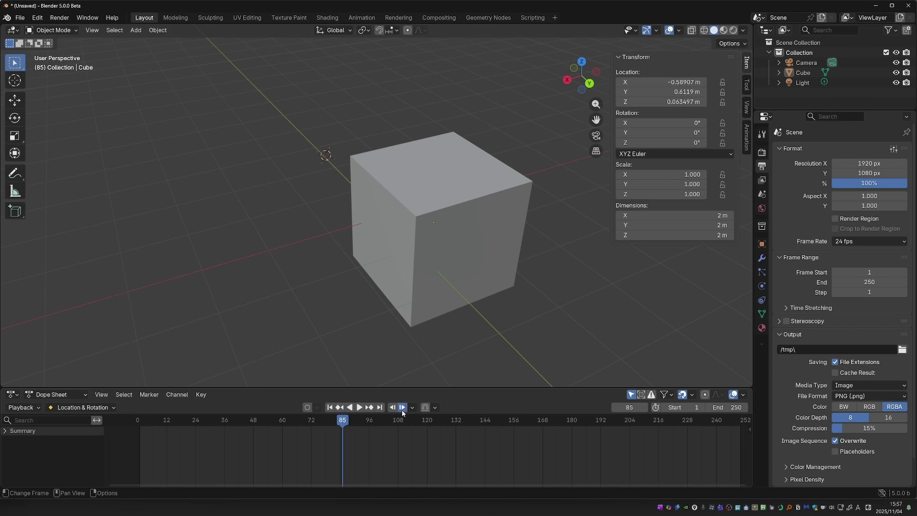
{"action": "left_click", "coordinate": [403, 409]}
{"action": "left_click", "coordinate": [402, 408]}
{"action": "left_click", "coordinate": [402, 409]}
{"action": "left_click", "coordinate": [393, 408]}
{"action": "left_click", "coordinate": [393, 408]}
{"action": "left_click", "coordinate": [392, 407]}
- Change the jump unit to seconds and jump five seconds ahead to frame 205
{"action": "left_click", "coordinate": [412, 408]}
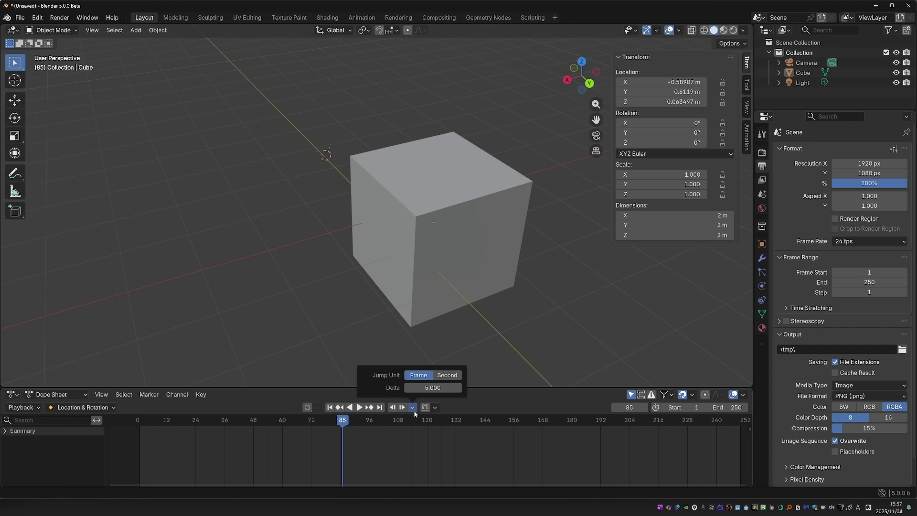
{"action": "left_click", "coordinate": [447, 376]}
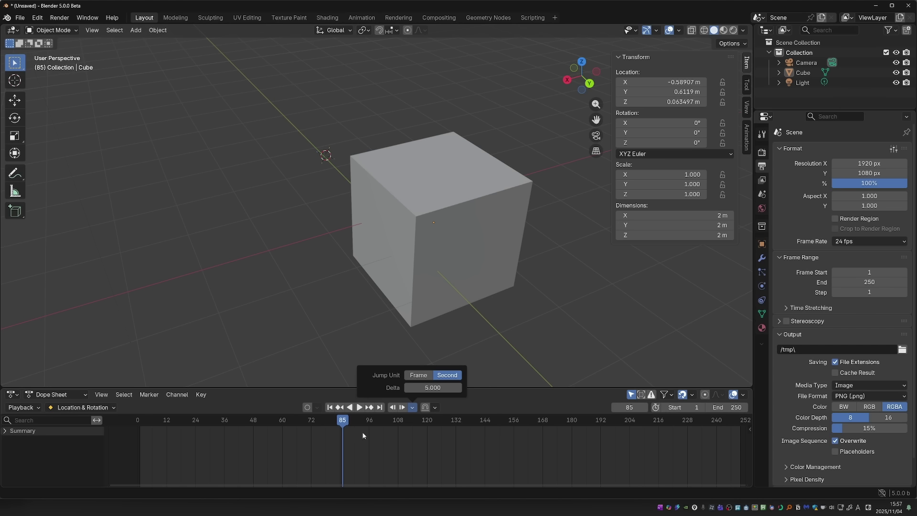
{"action": "left_click", "coordinate": [402, 407]}
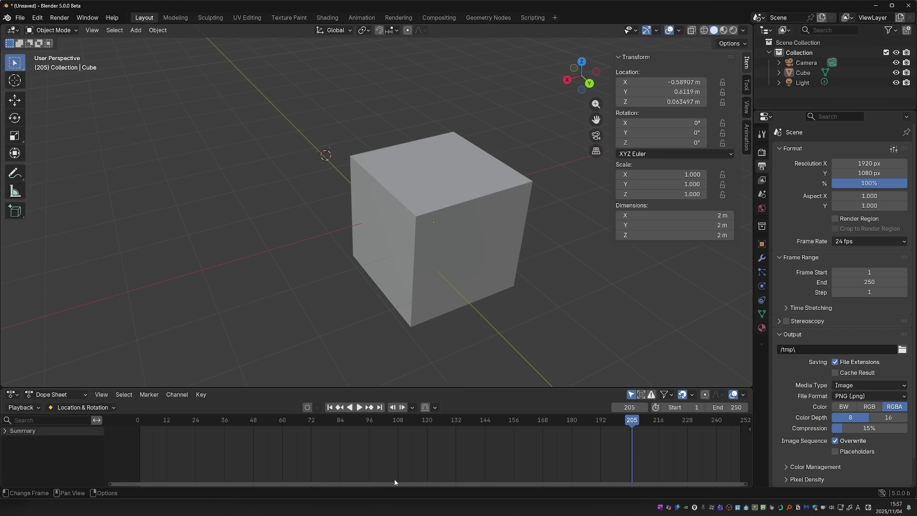
{"action": "left_click", "coordinate": [413, 409]}
{"action": "left_click", "coordinate": [434, 410]}
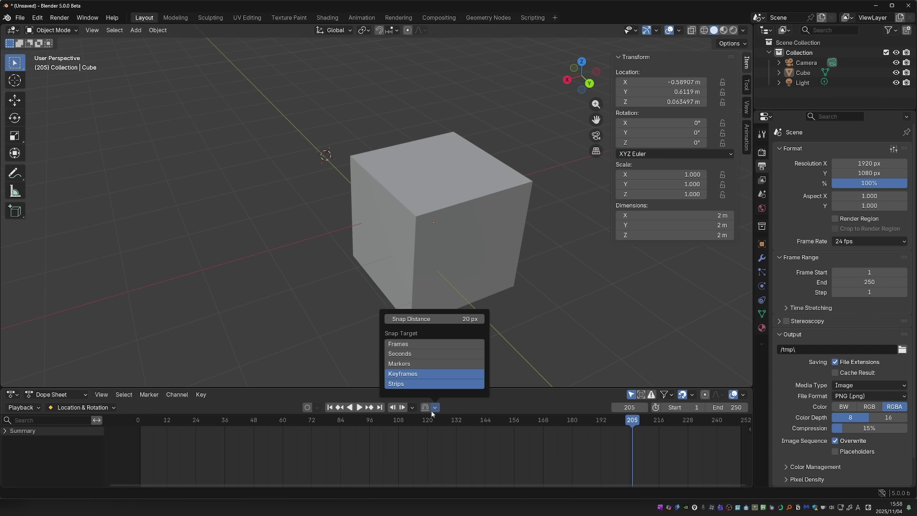
{"action": "left_click", "coordinate": [431, 411]}
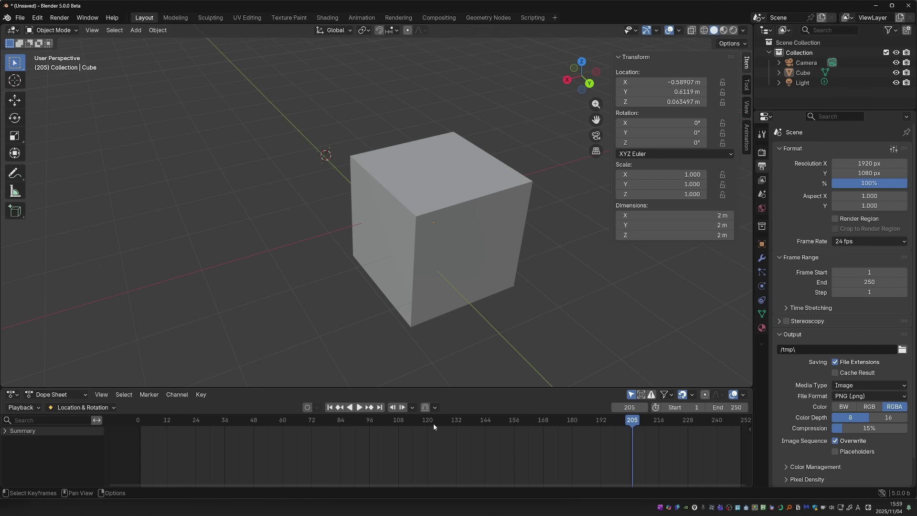
{"action": "left_click", "coordinate": [435, 407]}
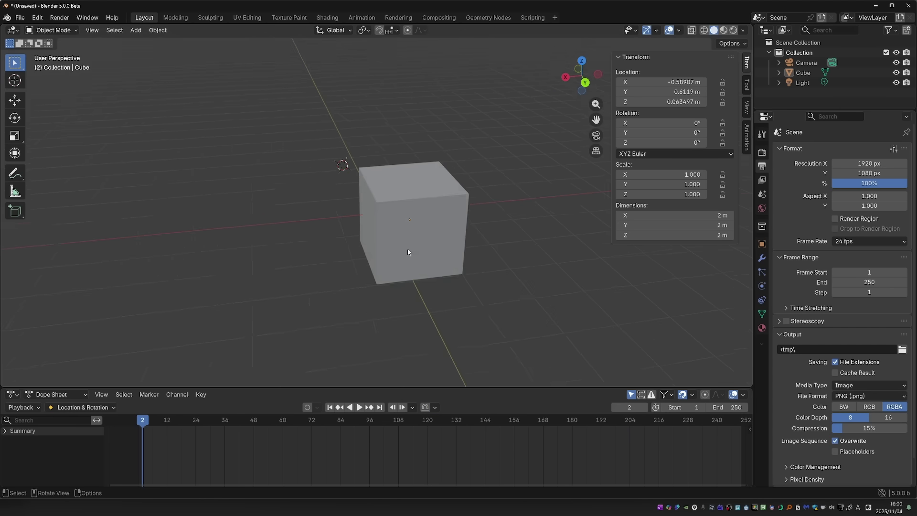
- Key the cube at frame 2, then move and rotate it and key it again at frame 25
{"action": "middle_click_drag", "start_coordinate": [408, 251], "coordinate": [401, 246]}
{"action": "left_click", "coordinate": [401, 234]}
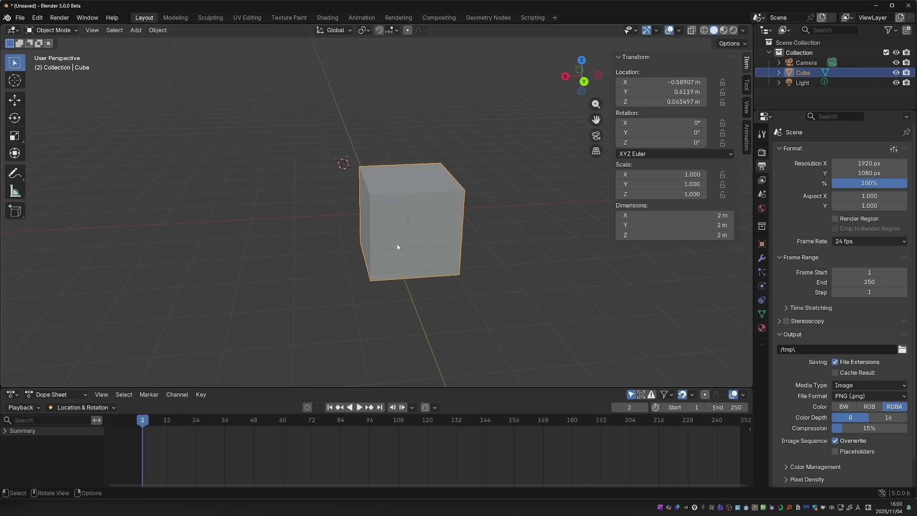
{"action": "key", "text": "i"}
{"action": "left_click", "coordinate": [197, 420]}
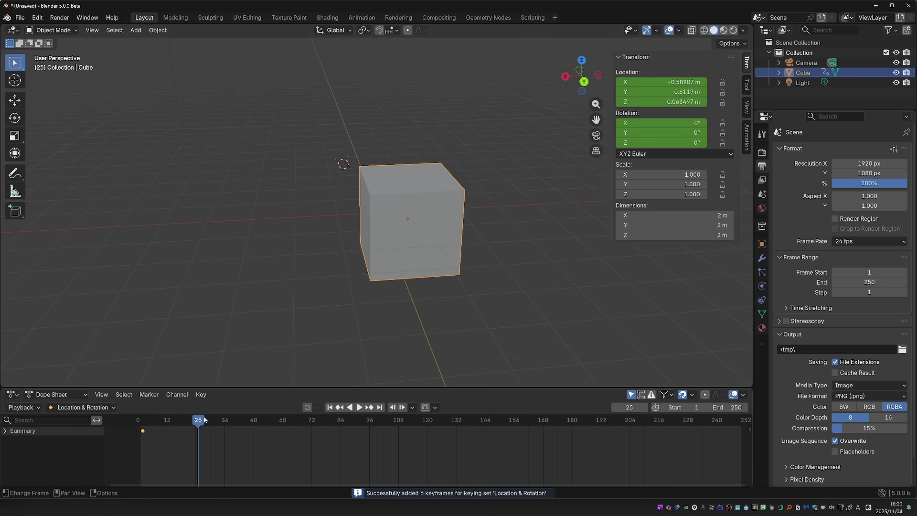
{"action": "key", "text": "g"}
{"action": "left_click", "coordinate": [550, 156]}
{"action": "key", "text": "r"}
{"action": "key", "text": "r"}
{"action": "left_click", "coordinate": [552, 145]}
{"action": "key", "text": "i"}
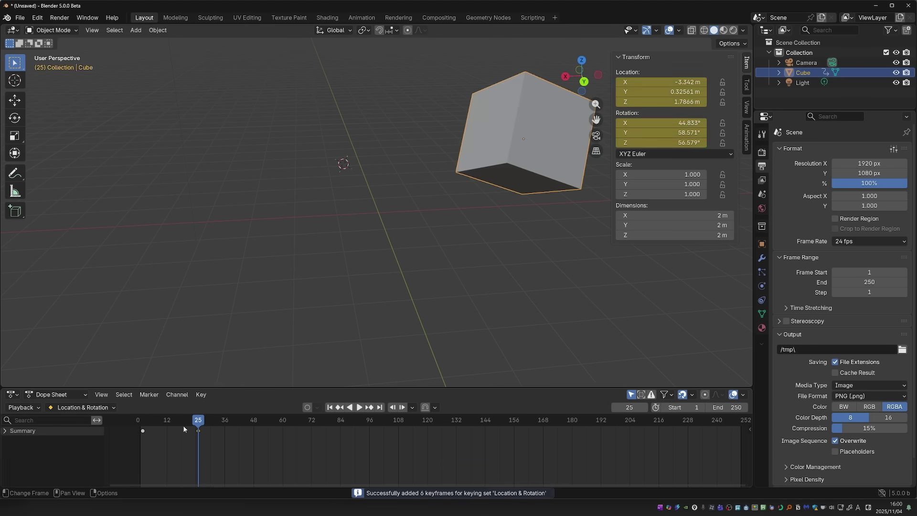
- Play and scrub the cube animation, jumping between keyframes 25 and 55
{"action": "key", "text": "space"}
{"action": "left_click", "coordinate": [266, 424]}
{"action": "left_click_drag", "start_coordinate": [266, 424], "coordinate": [143, 432]}
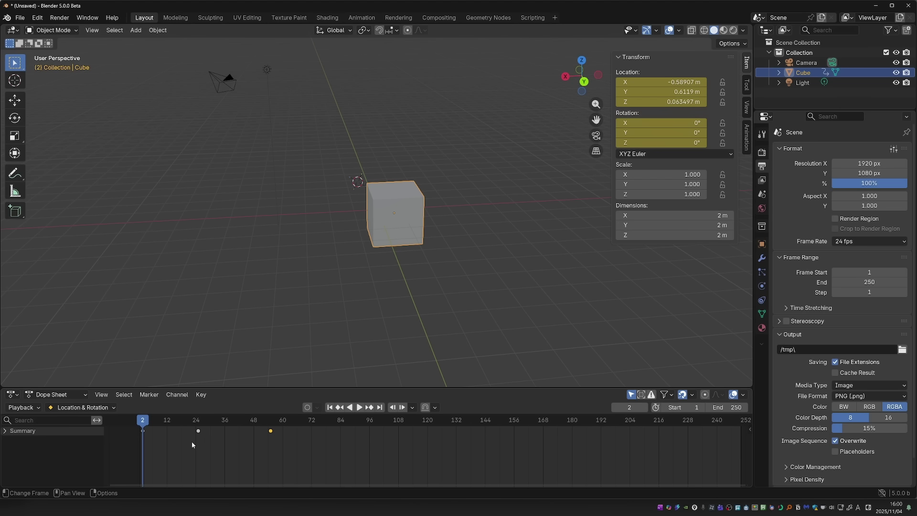
{"action": "key", "text": "Up"}
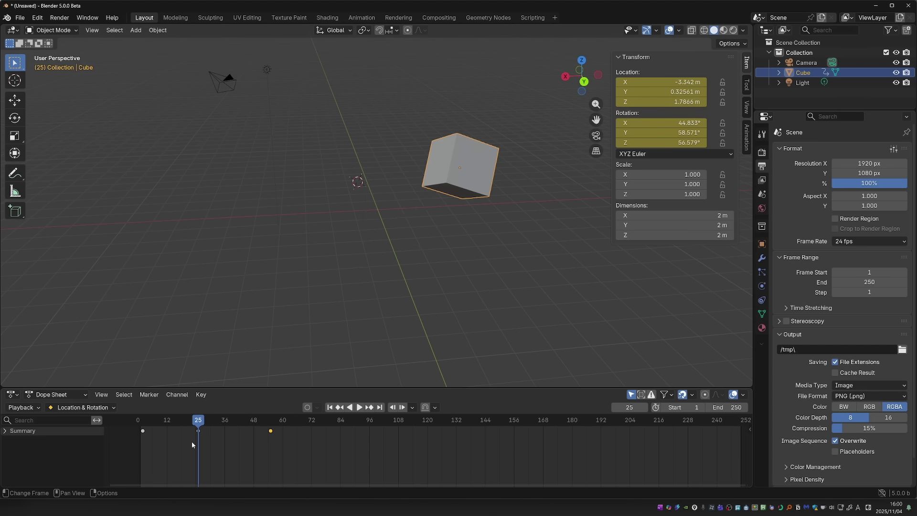
{"action": "key", "text": "Up"}
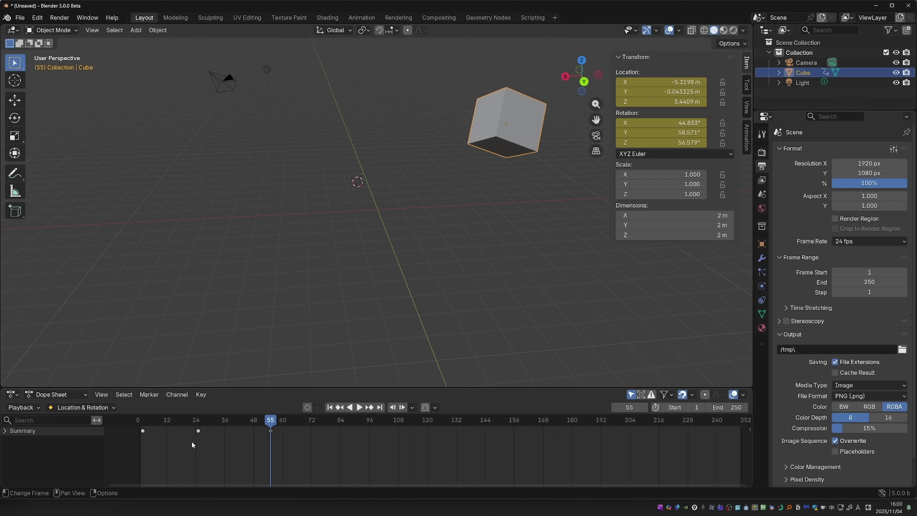
{"action": "key", "text": "Down"}
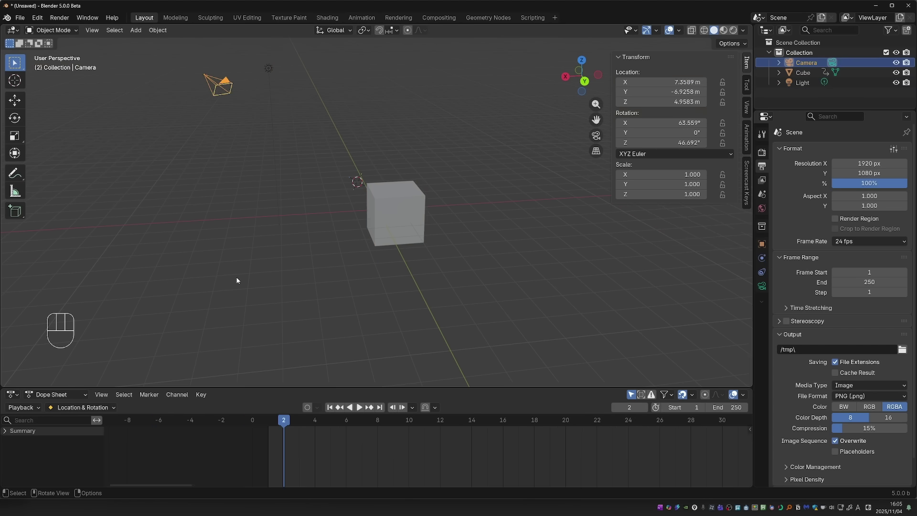
- Switch the Dope Sheet to the Action Editor with the cube selected to show CubeAction
{"action": "left_click", "coordinate": [57, 394]}
{"action": "left_click", "coordinate": [50, 429]}
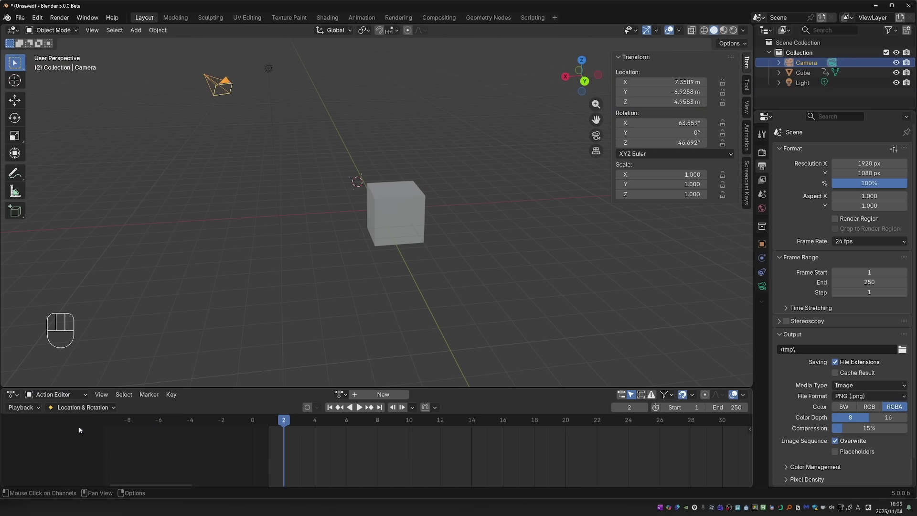
{"action": "left_click", "coordinate": [391, 224]}
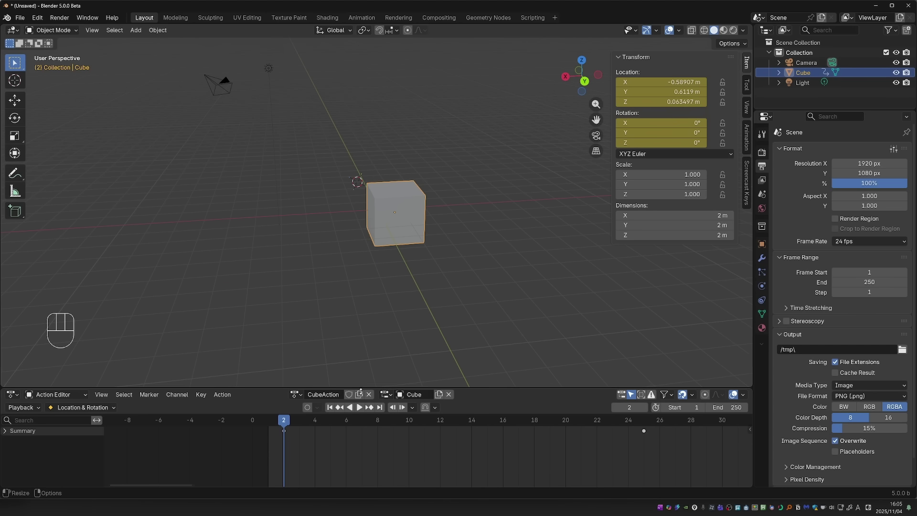
{"action": "left_click", "coordinate": [400, 394]}
- In the cube's material properties, create new Material and Shader Node Tree animation slots
{"action": "left_click", "coordinate": [762, 327]}
{"action": "scroll", "coordinate": [841, 287], "scroll_direction": "down", "scroll_amount": 5}
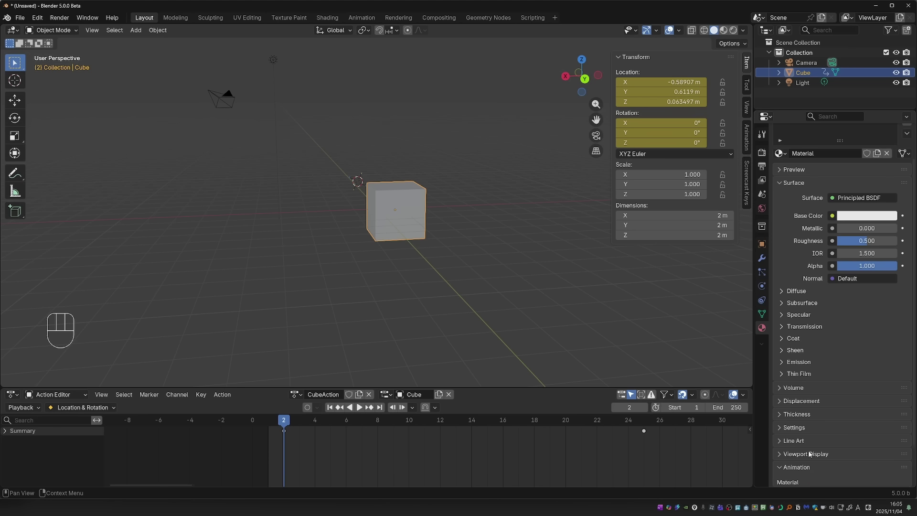
{"action": "left_click", "coordinate": [794, 377]}
{"action": "scroll", "coordinate": [802, 455], "scroll_direction": "down", "scroll_amount": 1}
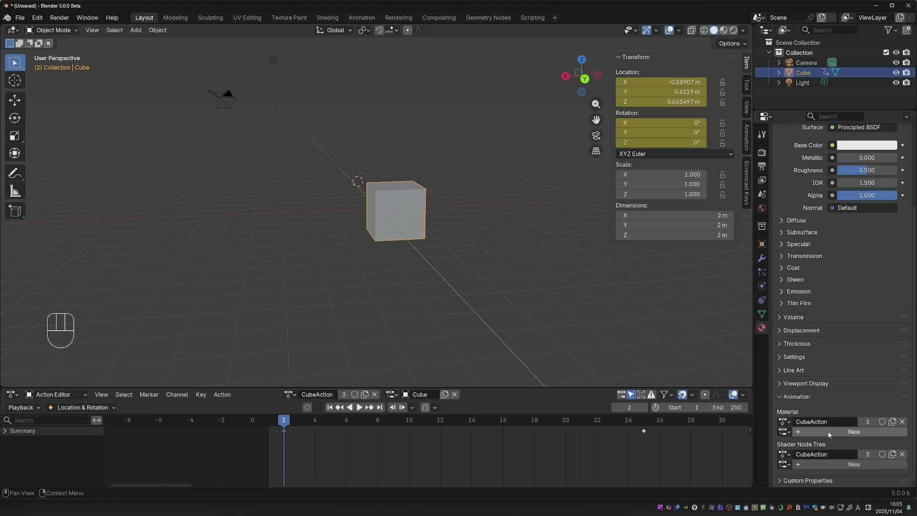
{"action": "left_click", "coordinate": [808, 432]}
{"action": "left_click", "coordinate": [833, 463]}
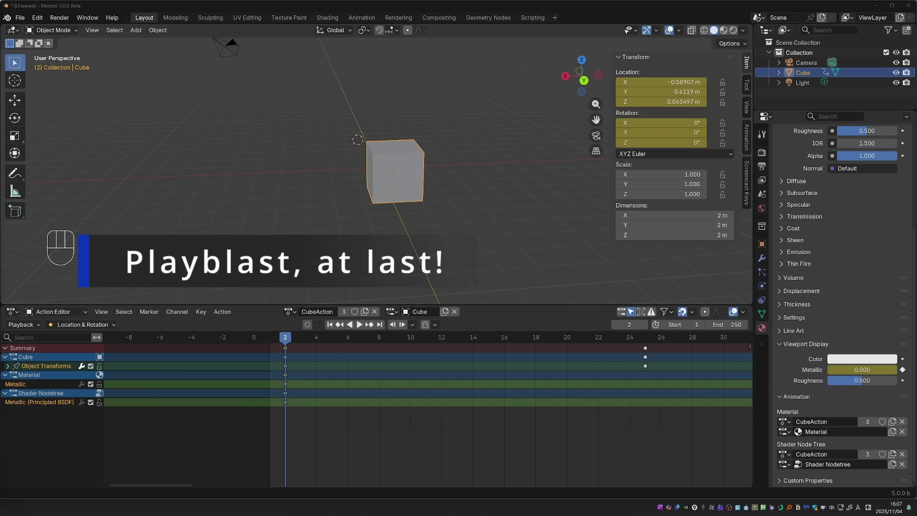
- Open the viewport View menu showing Render Playblast on Keyframes
{"action": "left_click", "coordinate": [92, 30]}
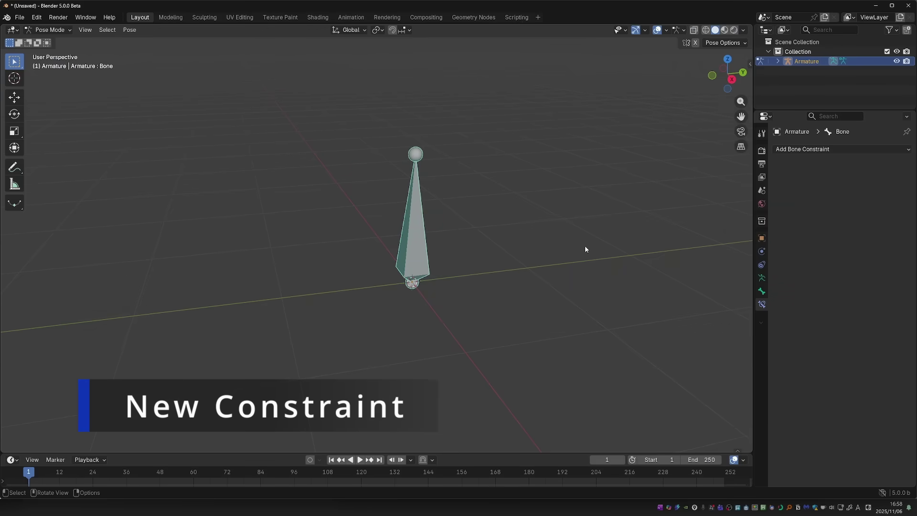
- Open the Add Bone Constraint dropdown in the Bone Constraint properties
{"action": "left_click", "coordinate": [807, 149]}
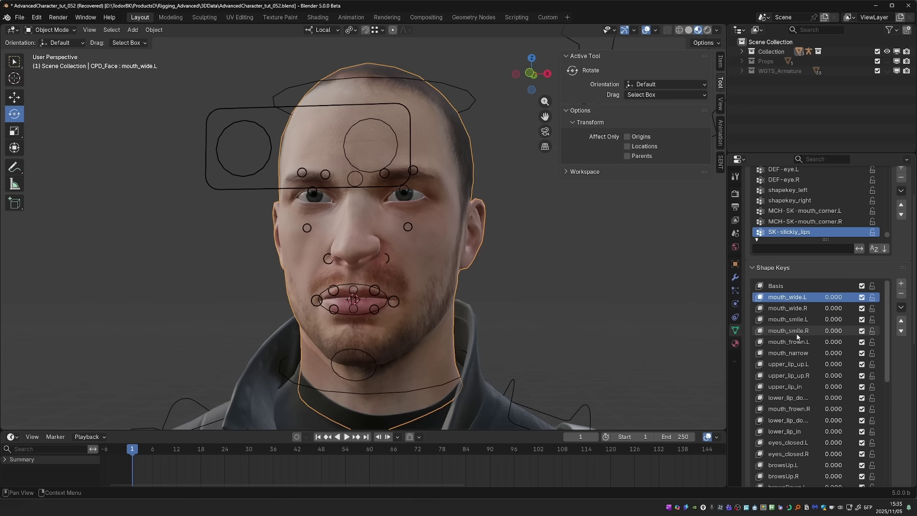
{"action": "left_click", "coordinate": [793, 319], "text": "ctrl"}
{"action": "left_click", "coordinate": [796, 331], "text": "ctrl"}
{"action": "left_click", "coordinate": [804, 341], "text": "ctrl"}
{"action": "left_click", "coordinate": [814, 364], "text": "ctrl"}
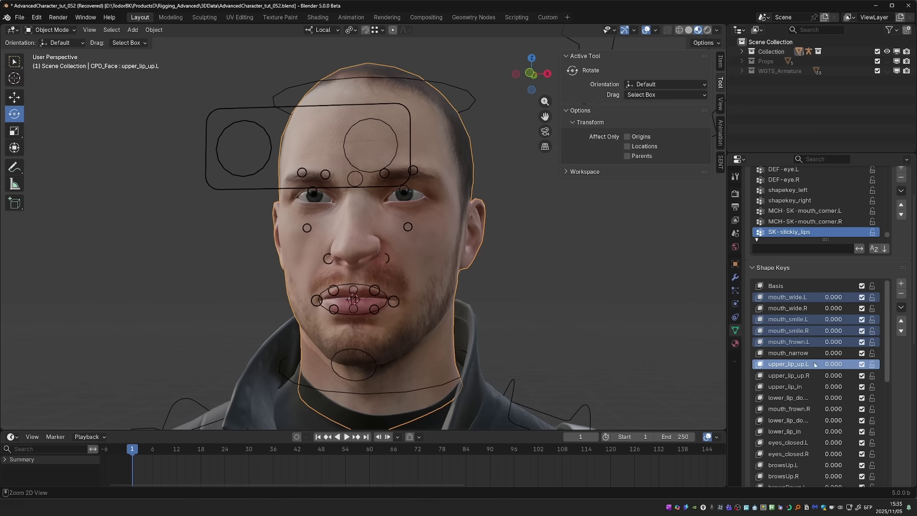
{"action": "left_click", "coordinate": [807, 297]}
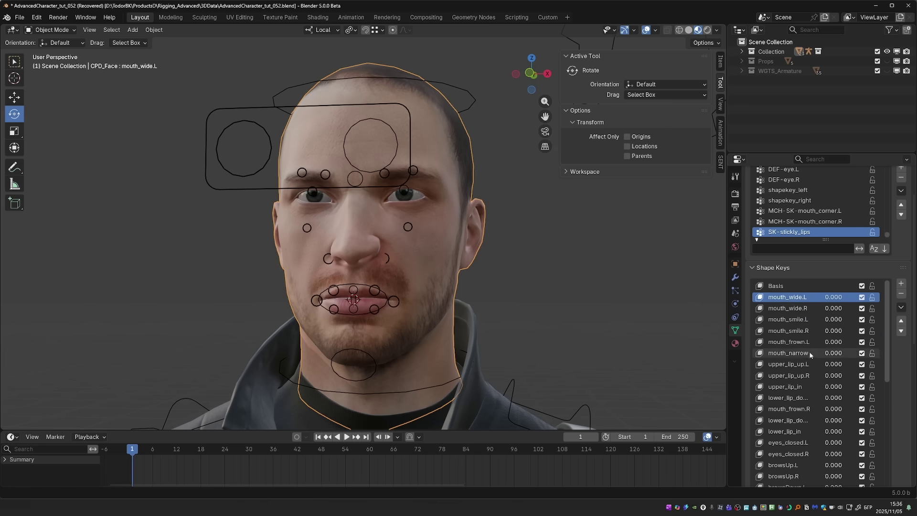
{"action": "left_click", "coordinate": [801, 409], "text": "shift"}
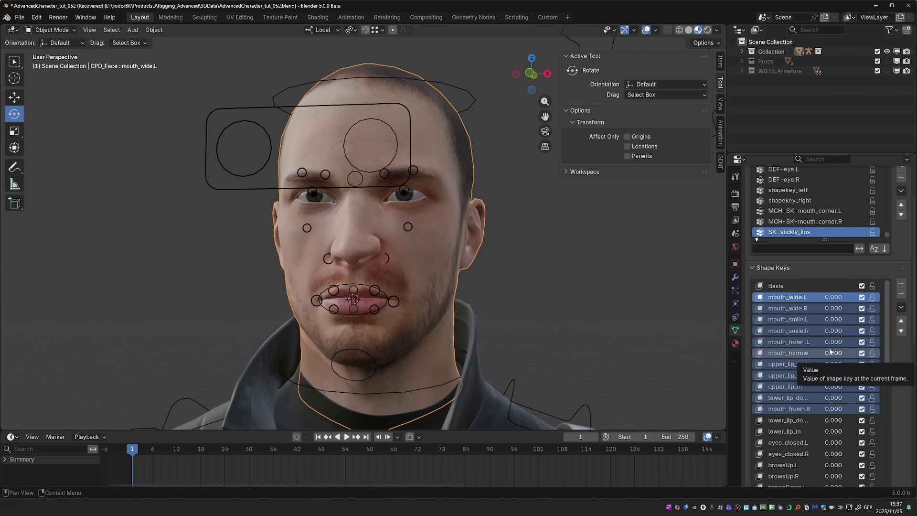
{"action": "left_click_drag", "start_coordinate": [831, 352], "coordinate": [912, 352]}
{"action": "key", "text": "Escape"}
{"action": "left_click_drag", "start_coordinate": [833, 297], "coordinate": [857, 297]}
{"action": "right_click", "coordinate": [832, 297]}
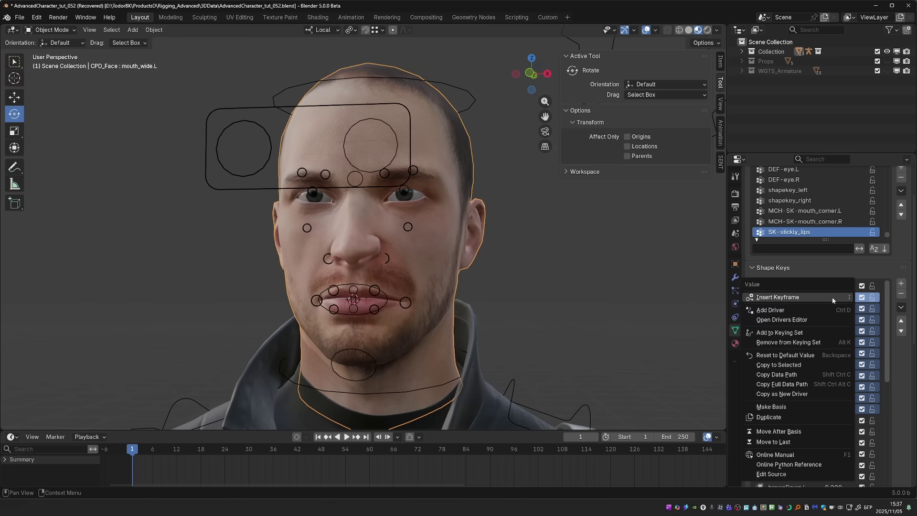
{"action": "left_click", "coordinate": [831, 365]}
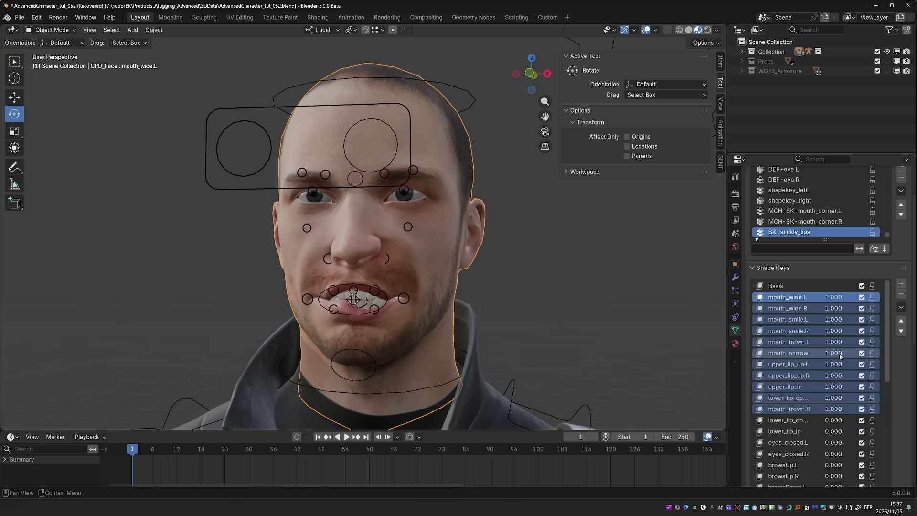
{"action": "left_click_drag", "start_coordinate": [842, 297], "coordinate": [830, 296]}
{"action": "right_click", "coordinate": [831, 296]}
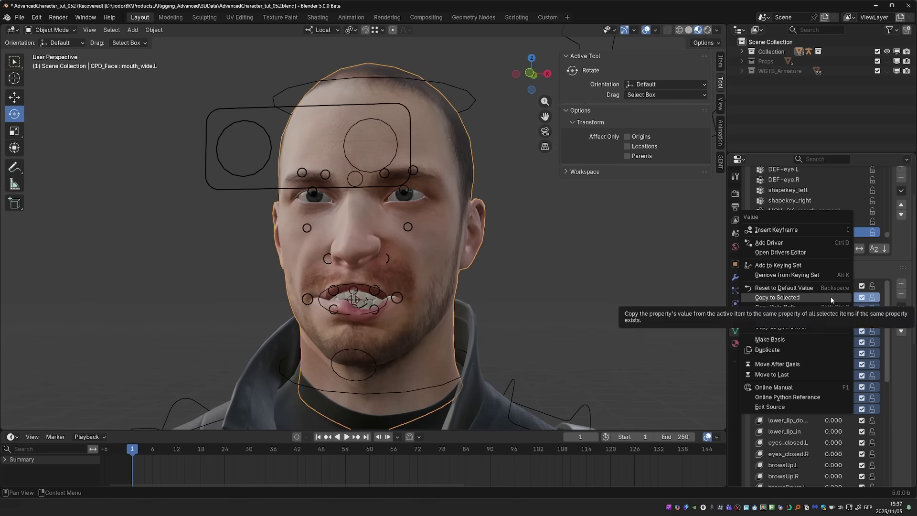
{"action": "left_click", "coordinate": [830, 297]}
{"action": "key", "text": "alt+BackSpace"}
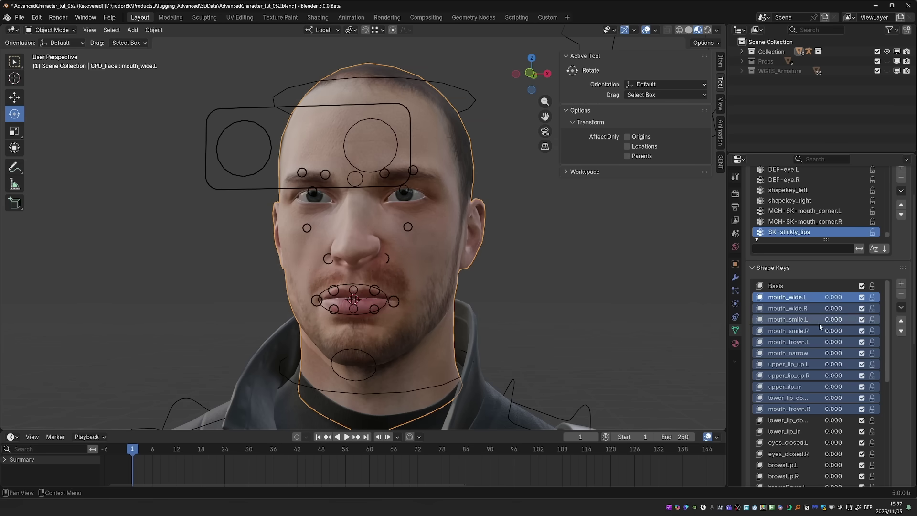
{"action": "key", "text": "Delete"}
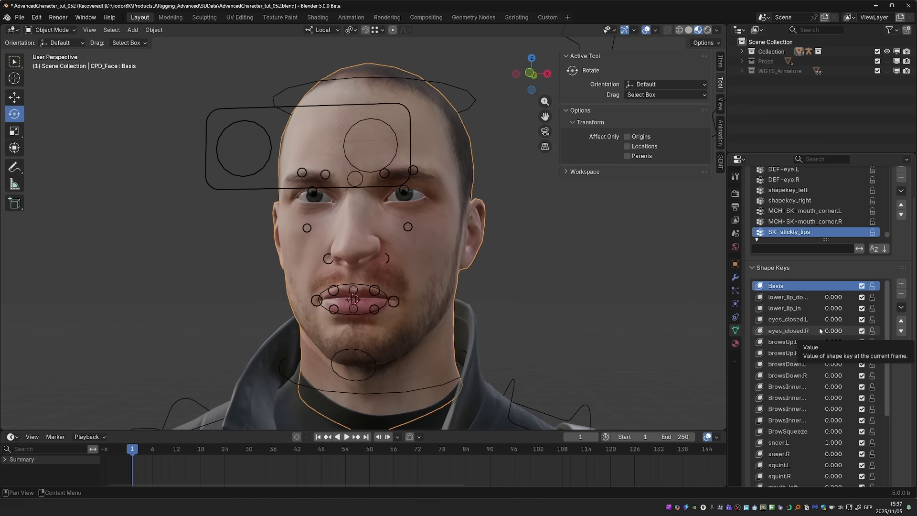
- Restore the deleted shape keys and move mouth_wide.L to sit just after mouth_smile.R
{"action": "key", "text": "ctrl+z"}
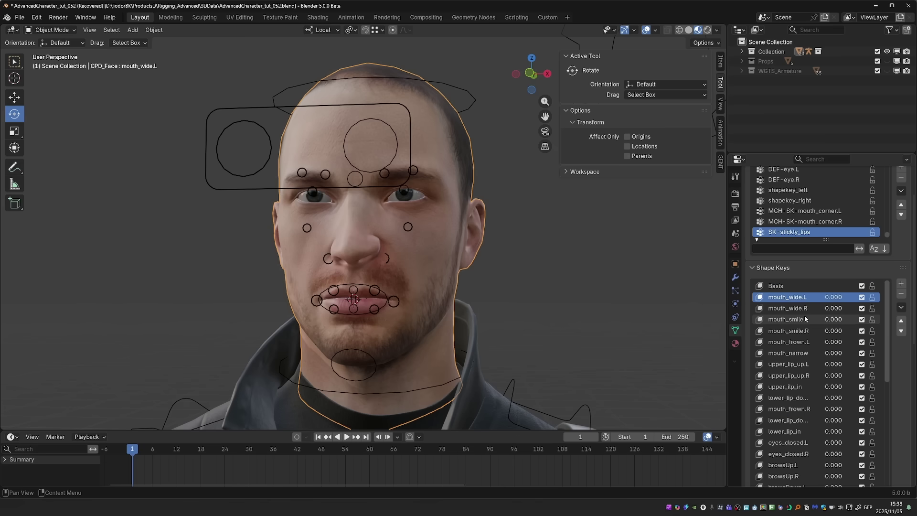
{"action": "double_click", "coordinate": [805, 296]}
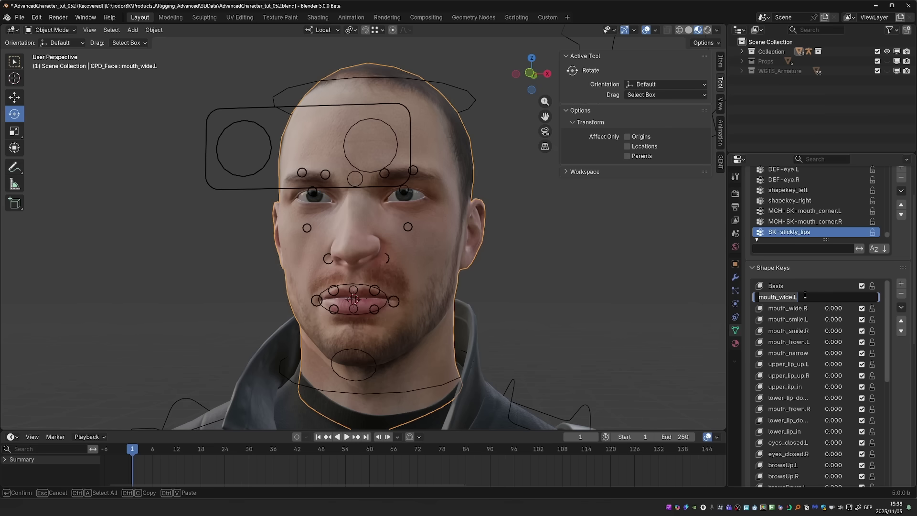
{"action": "key", "text": "Return"}
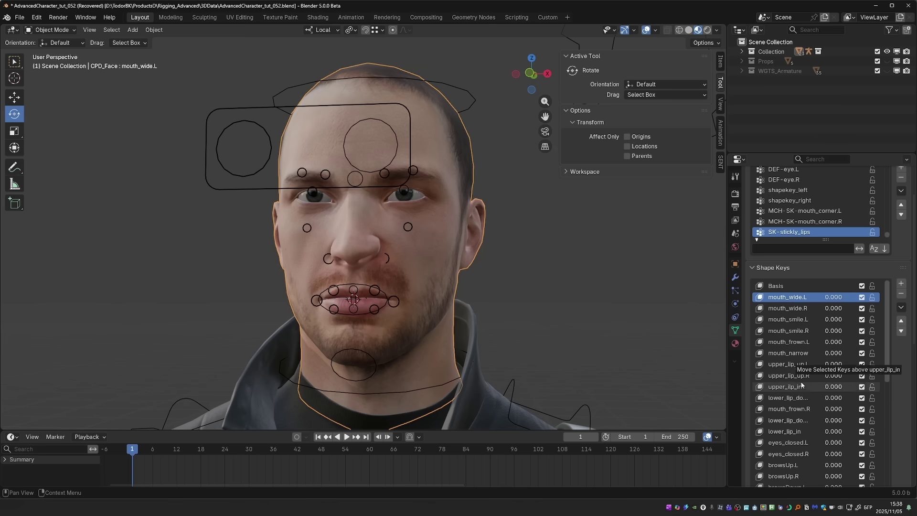
{"action": "left_click_drag", "start_coordinate": [803, 385], "coordinate": [802, 407]}
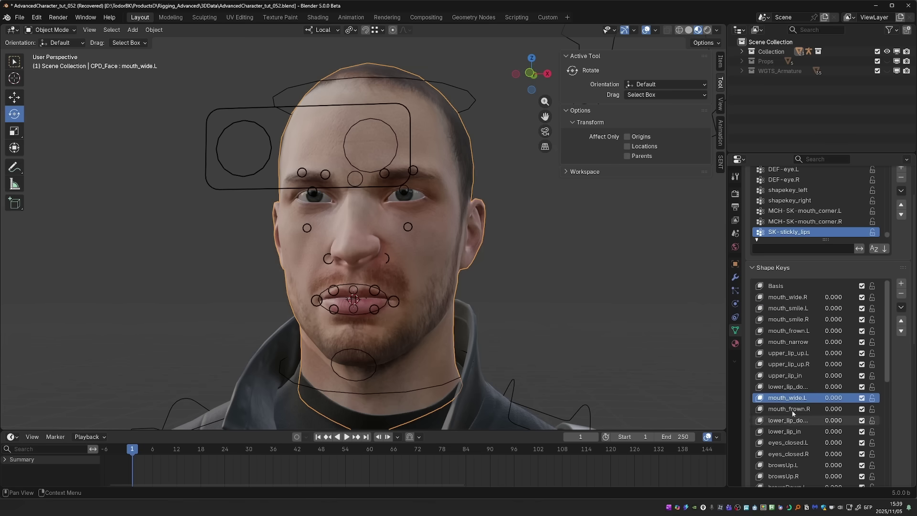
{"action": "left_click", "coordinate": [902, 330]}
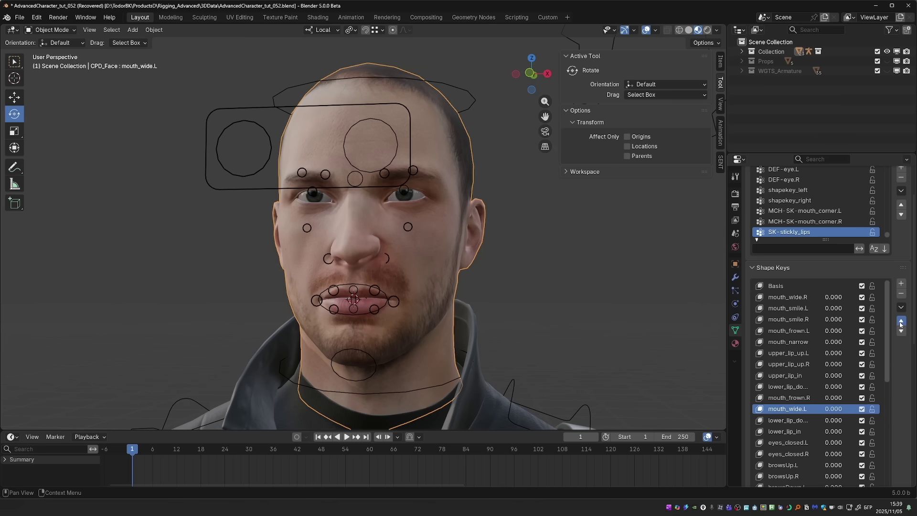
{"action": "left_click", "coordinate": [901, 320]}
{"action": "left_click", "coordinate": [902, 320]}
{"action": "left_click", "coordinate": [901, 331]}
{"action": "left_click", "coordinate": [901, 331]}
{"action": "left_click_drag", "start_coordinate": [803, 412], "coordinate": [821, 325]}
- Select the mouth_wide.R to upper_lip_up.R range and drag it below eyes_closed.L
{"action": "left_click", "coordinate": [812, 297]}
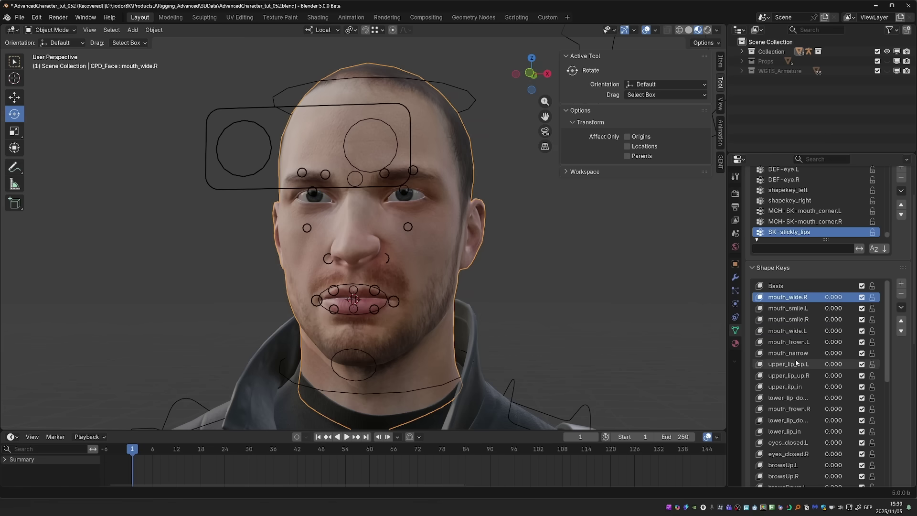
{"action": "left_click", "coordinate": [801, 376], "text": "shift"}
{"action": "left_click_drag", "start_coordinate": [801, 376], "coordinate": [816, 453]}
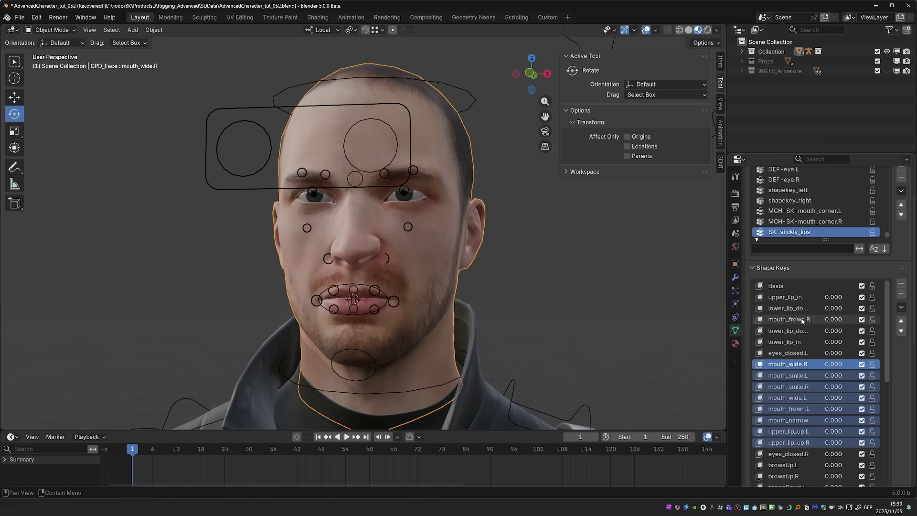
{"action": "scroll", "coordinate": [804, 396], "scroll_direction": "down", "scroll_amount": 10}
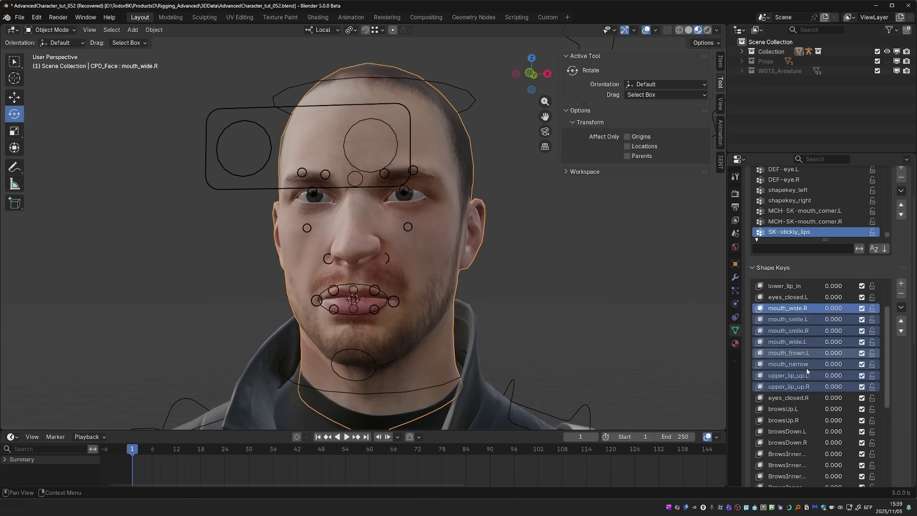
{"action": "scroll", "coordinate": [901, 411], "scroll_direction": "down", "scroll_amount": 5}
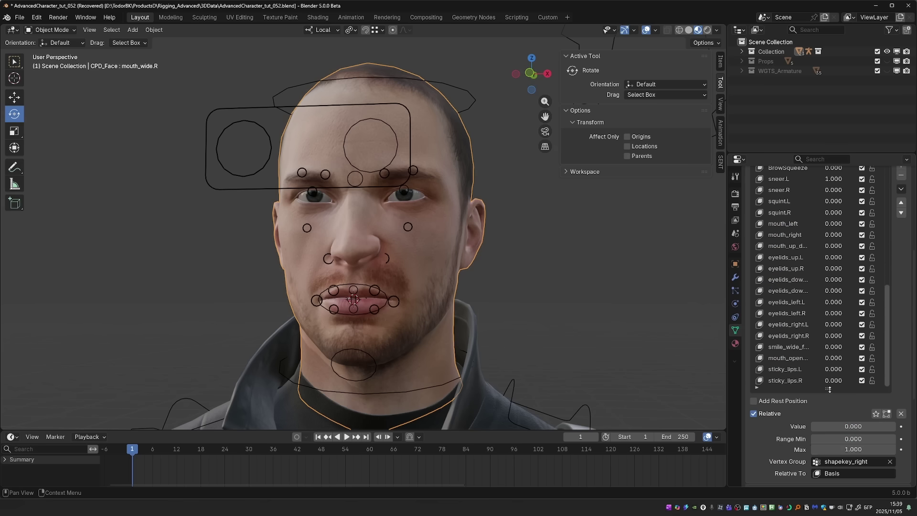
- Add a new shape key, Key 44, to the face mesh
{"action": "scroll", "coordinate": [842, 364], "scroll_direction": "up", "scroll_amount": 3}
{"action": "left_click", "coordinate": [901, 224]}
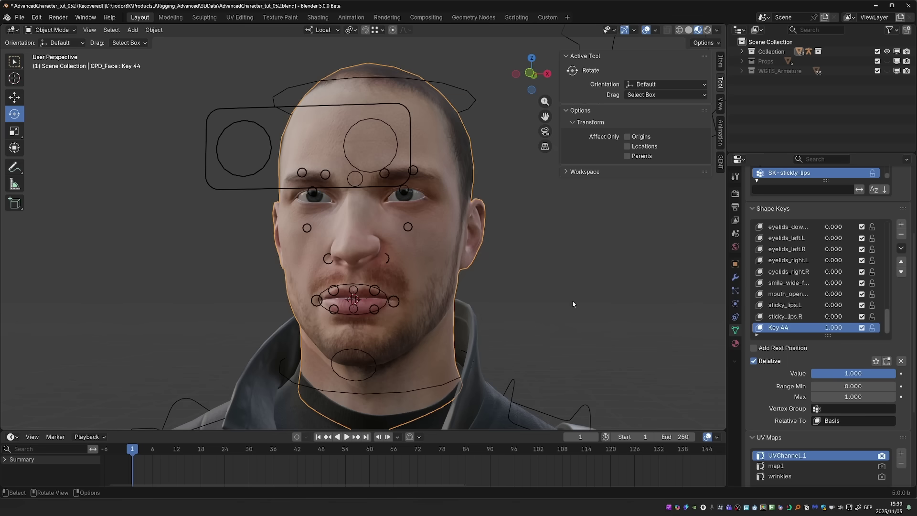
{"action": "key", "text": "ctrl+z"}
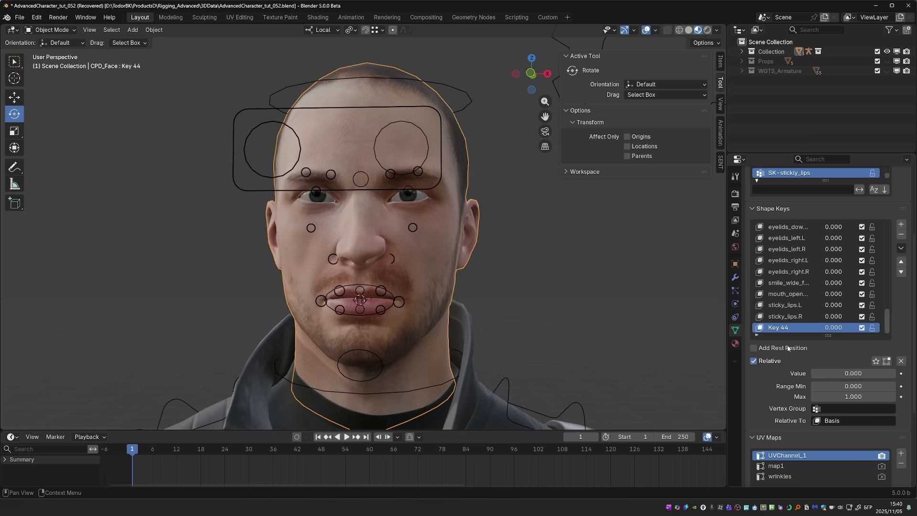
- Sculpt Key 44 in Sculpt Mode, return to Object Mode, and raise its value to 1.000
{"action": "key", "text": "ctrl+Tab"}
{"action": "left_click", "coordinate": [409, 288]}
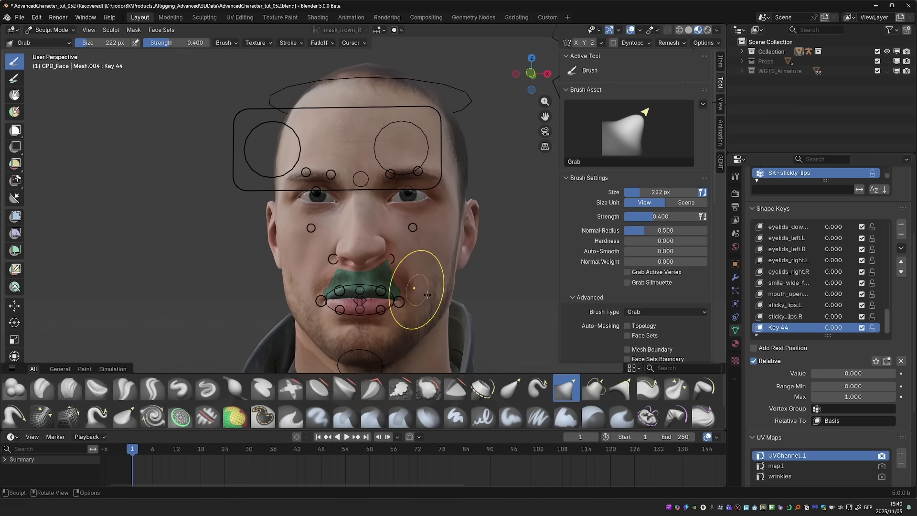
{"action": "key", "text": "ctrl+Tab"}
{"action": "left_click", "coordinate": [367, 287]}
{"action": "left_click_drag", "start_coordinate": [854, 373], "coordinate": [894, 373]}
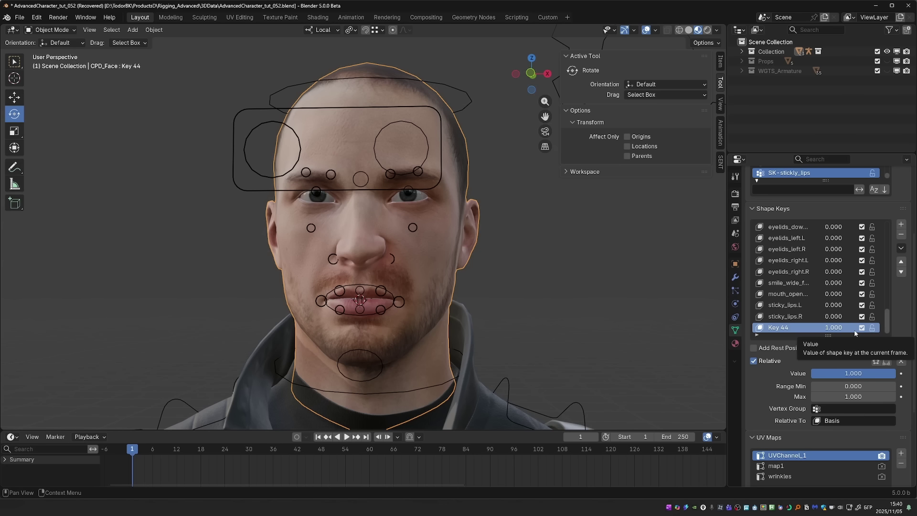
{"action": "left_click", "coordinate": [901, 249]}
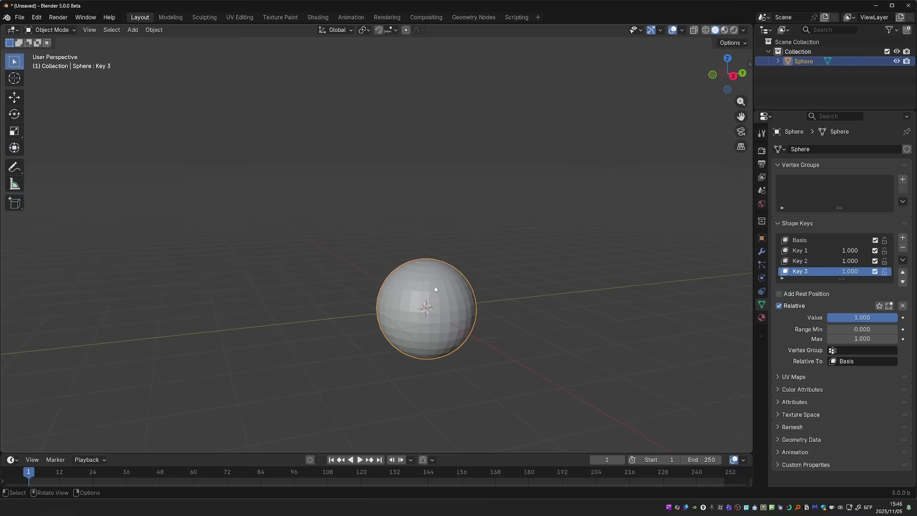
- Pull the sphere into a pear shape on Key 3 in Edit Mode, then compare against Basis
{"action": "middle_click_drag", "start_coordinate": [435, 285], "coordinate": [437, 283]}
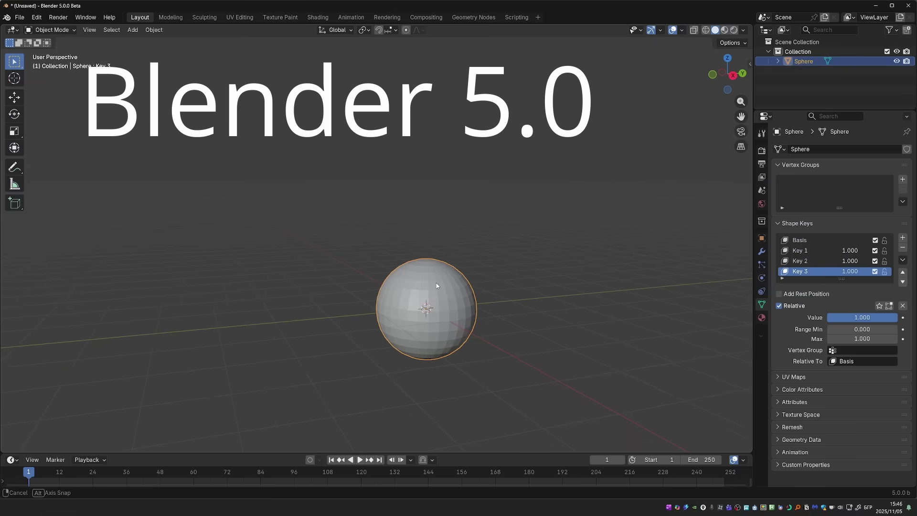
{"action": "key", "text": "Tab"}
{"action": "key", "text": "g"}
{"action": "left_click", "coordinate": [549, 317]}
{"action": "key", "text": "Tab"}
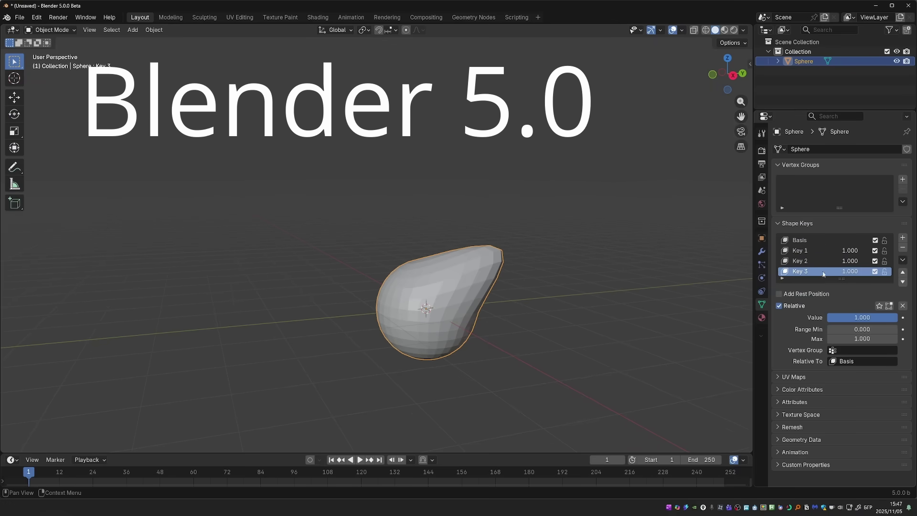
{"action": "left_click", "coordinate": [818, 239]}
{"action": "left_click", "coordinate": [811, 271]}
- In Blender 4.5, move Key 3 up three places to the top, above Basis
{"action": "left_click", "coordinate": [903, 260]}
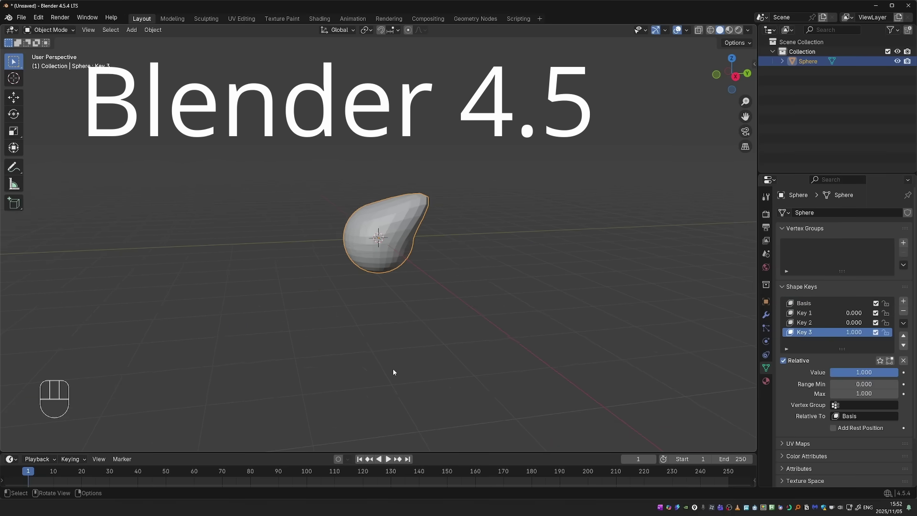
{"action": "left_click", "coordinate": [904, 324]}
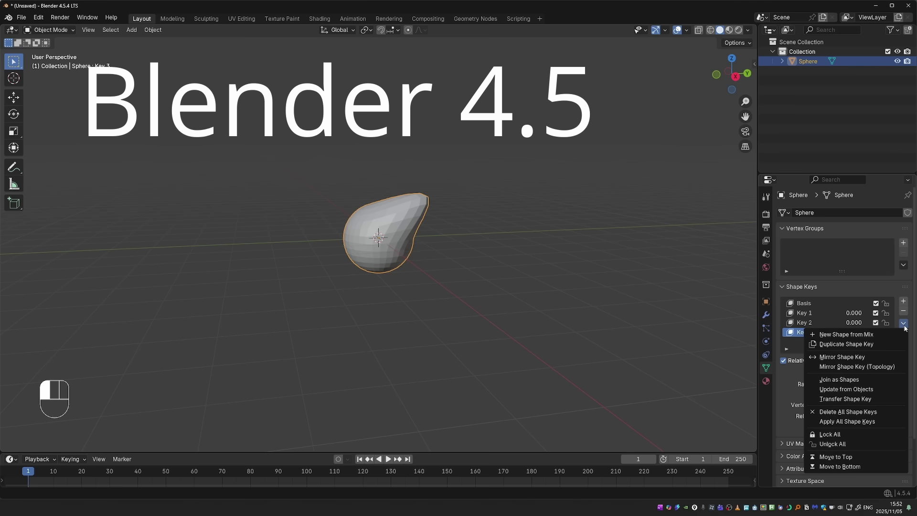
{"action": "left_click", "coordinate": [903, 324]}
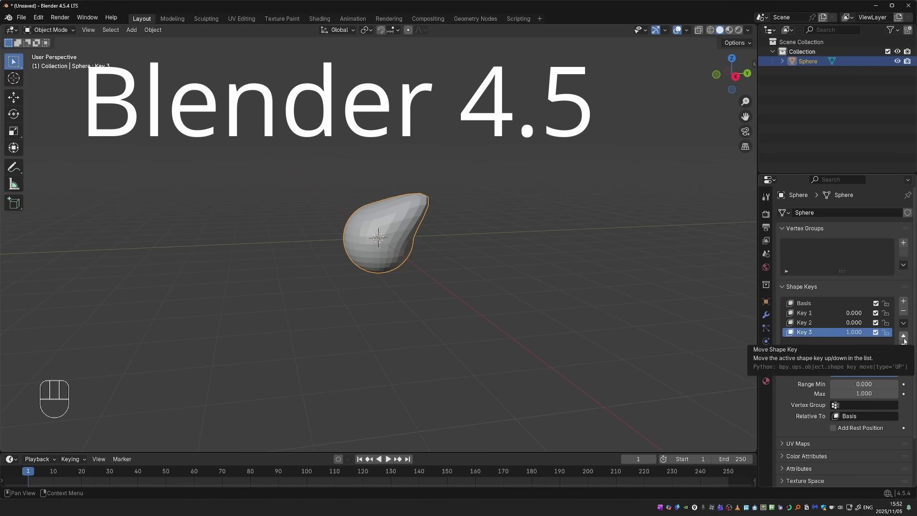
{"action": "left_click", "coordinate": [904, 338]}
{"action": "left_click", "coordinate": [904, 338]}
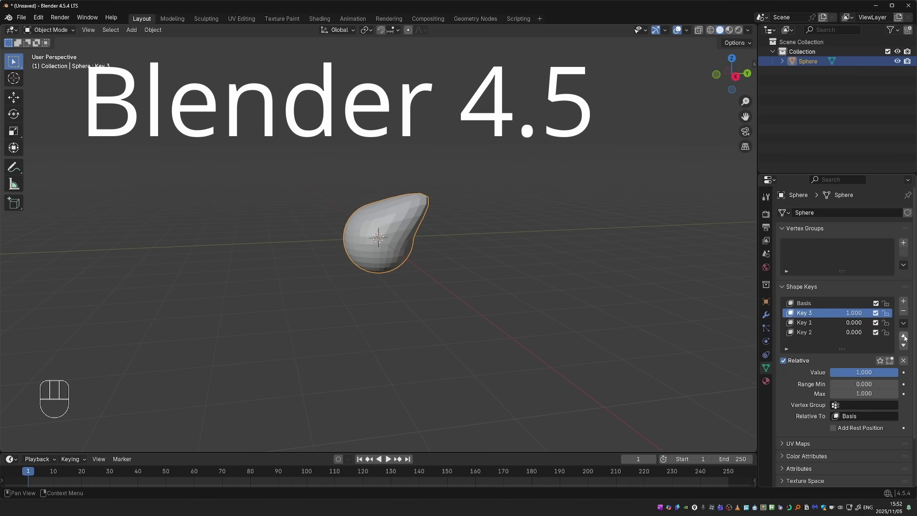
{"action": "left_click", "coordinate": [904, 338]}
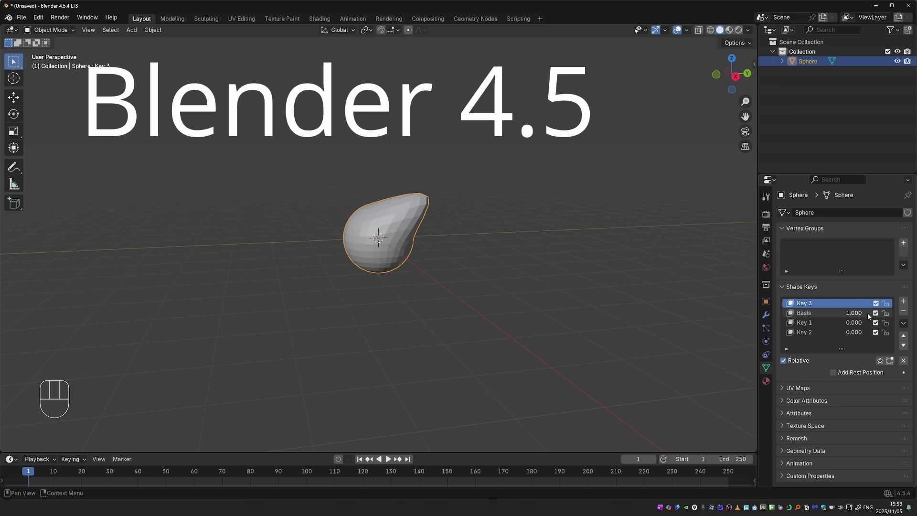
{"action": "mouse_move", "coordinate": [860, 318]}
{"action": "left_mouse_down"}
{"action": "mouse_move", "coordinate": [860, 332]}
{"action": "mouse_move", "coordinate": [861, 317]}
{"action": "mouse_move", "coordinate": [846, 313]}
{"action": "left_mouse_up"}
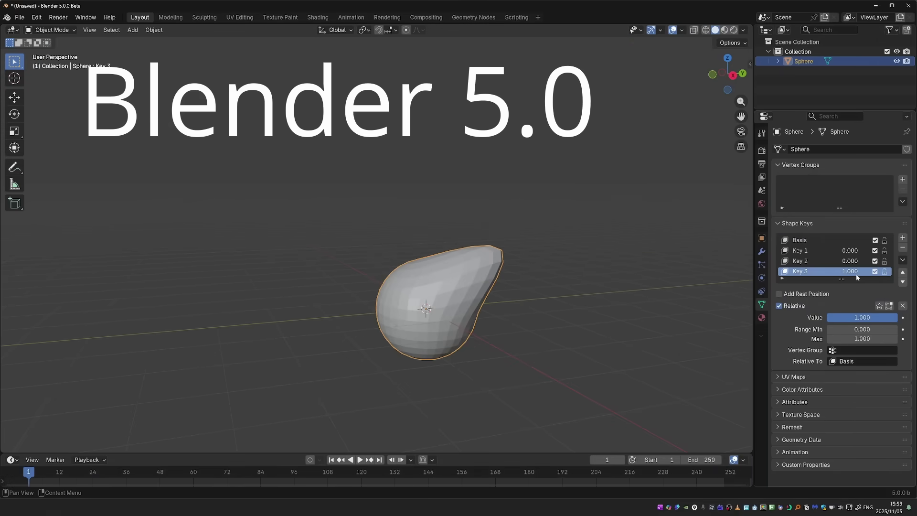
- Make Key 3 the basis shape, set Basis value to 0, and drag Key 2 to second place
{"action": "left_click", "coordinate": [902, 261]}
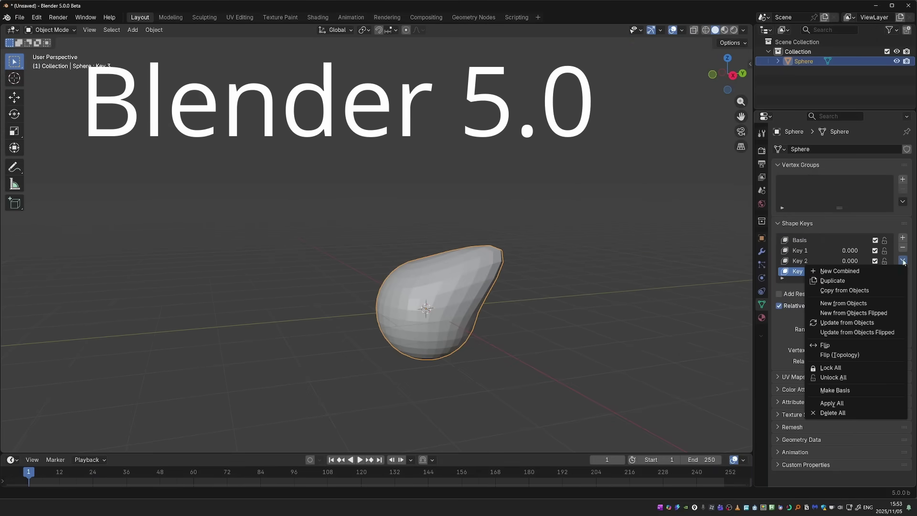
{"action": "left_click", "coordinate": [850, 390]}
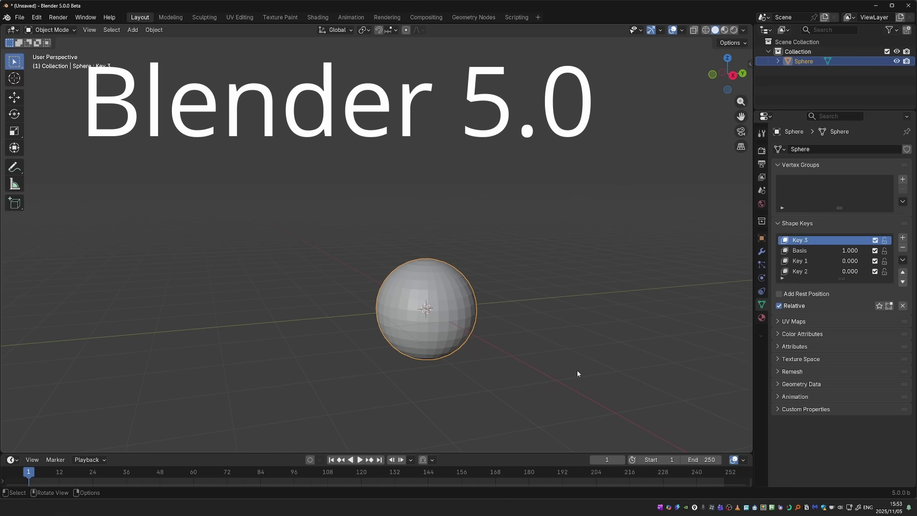
{"action": "left_click_drag", "start_coordinate": [849, 252], "coordinate": [833, 253]}
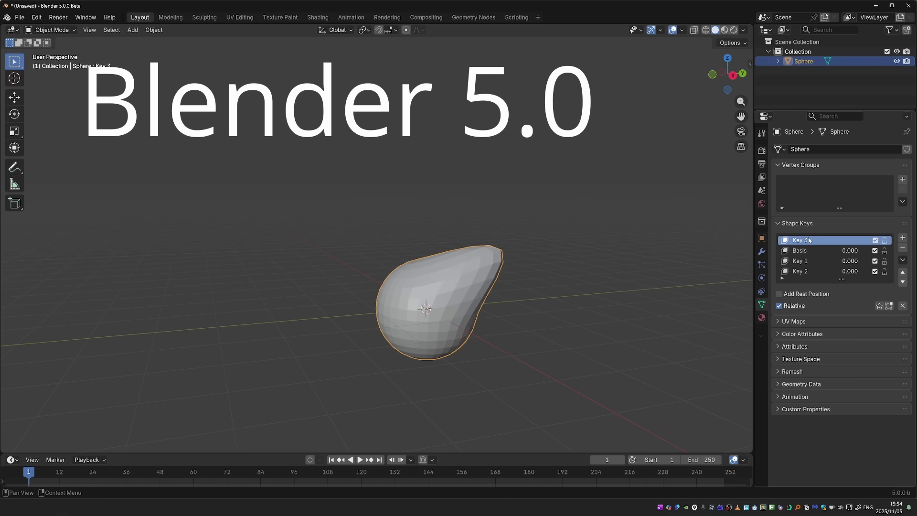
{"action": "left_click_drag", "start_coordinate": [807, 270], "coordinate": [807, 251]}
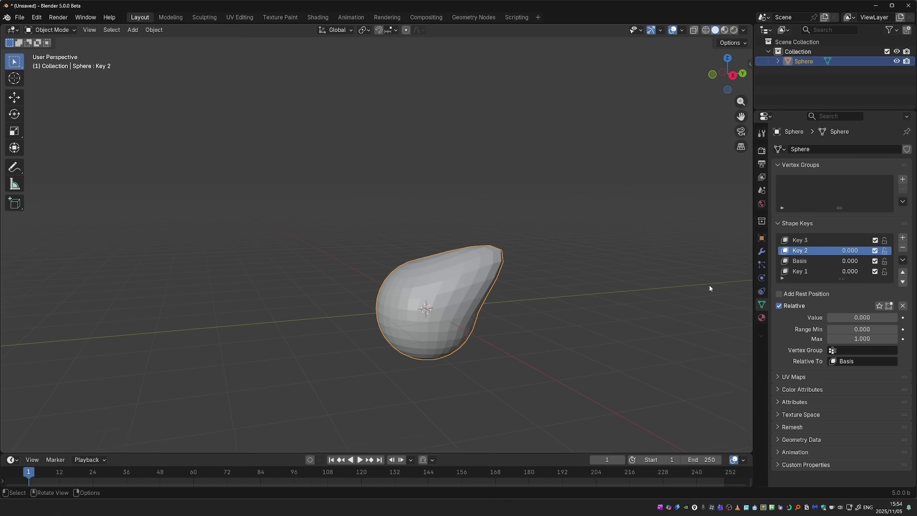
- Toggle the sphere into Sculpt Mode and back, then move the active shape key up the list
{"action": "key", "text": "ctrl+Tab"}
{"action": "left_click", "coordinate": [422, 284]}
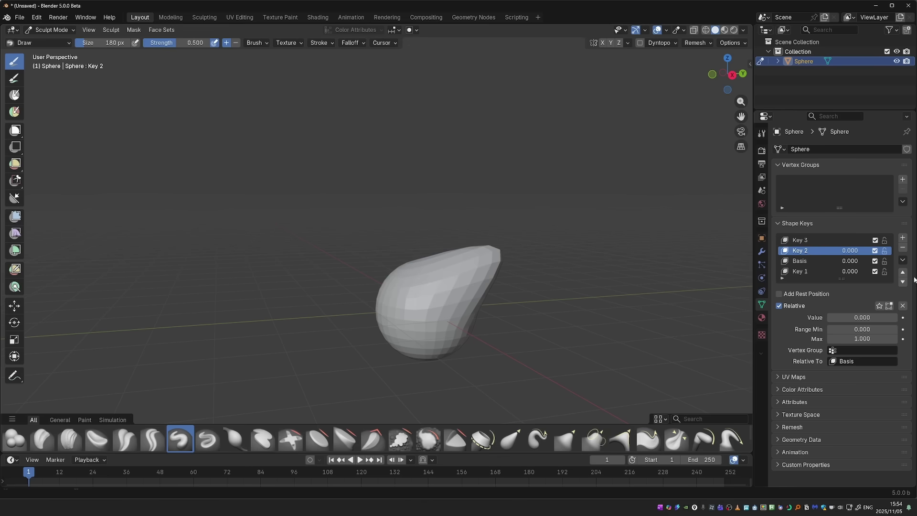
{"action": "left_click", "coordinate": [415, 289]}
{"action": "key", "text": "ctrl+Tab"}
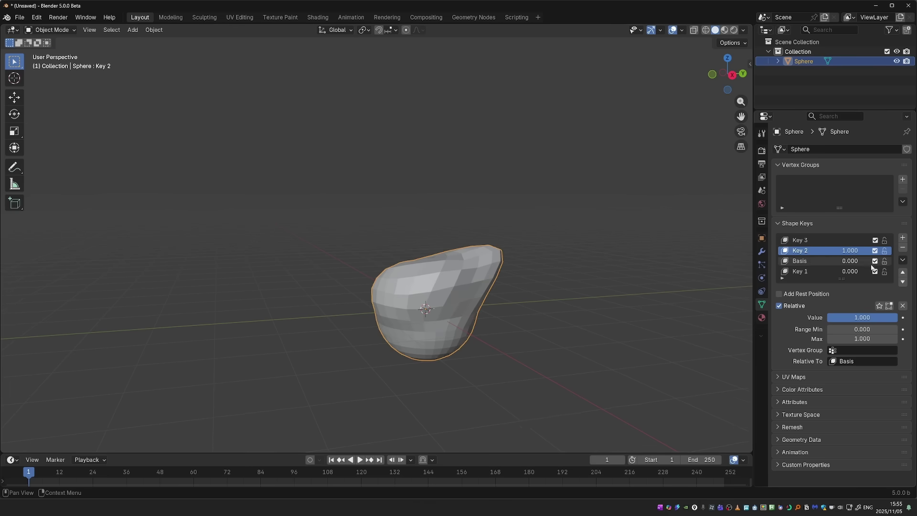
{"action": "left_click", "coordinate": [903, 273]}
{"action": "left_click", "coordinate": [903, 260]}
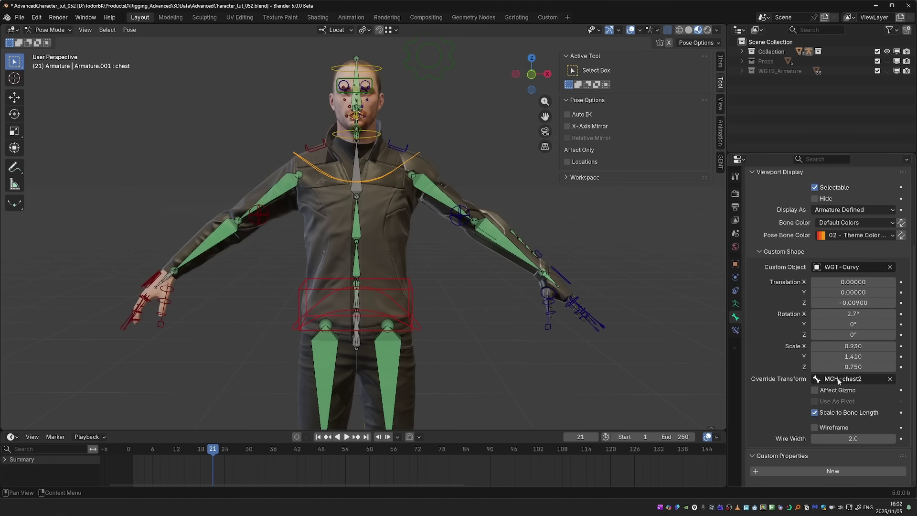
- Clear the chest control's override transform bone and test a rotation
{"action": "left_click", "coordinate": [890, 379]}
{"action": "key", "text": "r"}
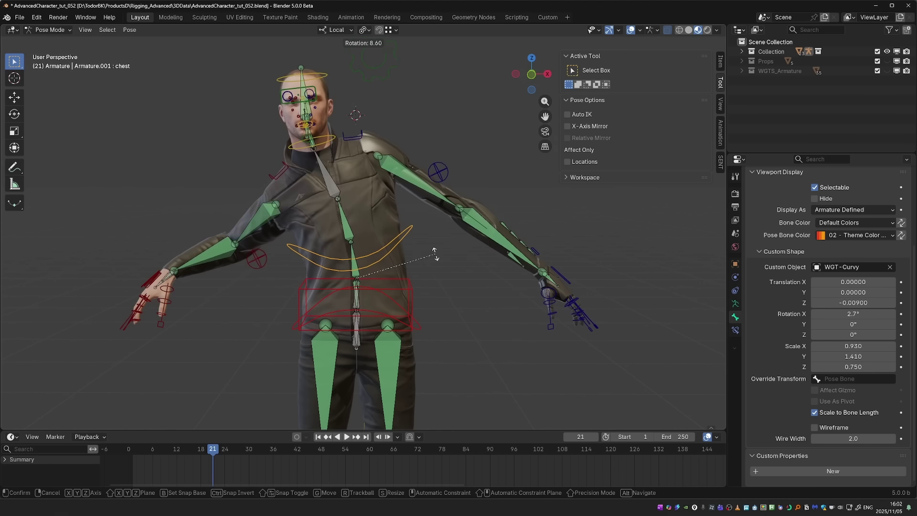
{"action": "key", "text": "Escape"}
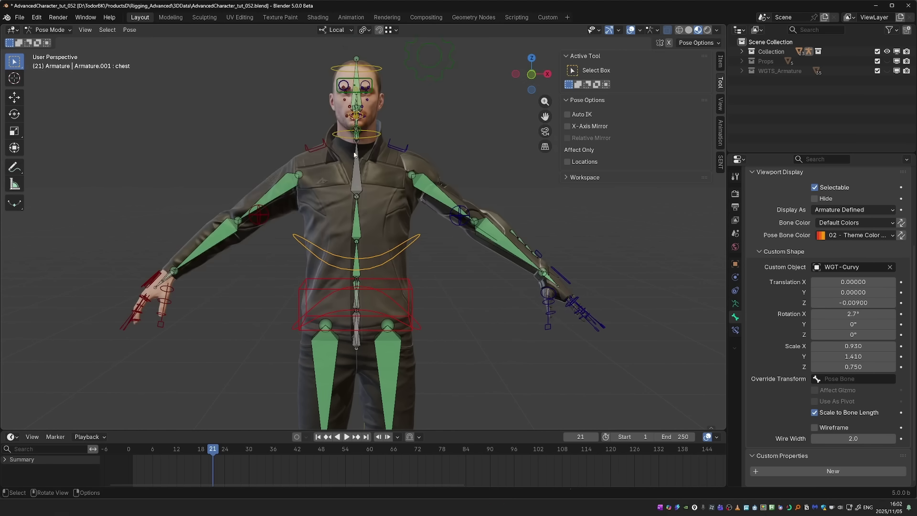
{"action": "mouse_move", "coordinate": [311, 145]}
{"action": "left_mouse_down"}
{"action": "mouse_move", "coordinate": [341, 167]}
{"action": "mouse_move", "coordinate": [405, 147]}
{"action": "left_mouse_up"}
{"action": "mouse_move", "coordinate": [405, 146]}
{"action": "right_mouse_down"}
{"action": "mouse_move", "coordinate": [261, 147]}
{"action": "mouse_move", "coordinate": [320, 147]}
{"action": "right_mouse_up"}
- Raise the chest widget's Y offset to 0.26 and set MCH-chest2 as its override transform
{"action": "left_click_drag", "start_coordinate": [853, 292], "coordinate": [675, 315]}
{"action": "key", "text": "r"}
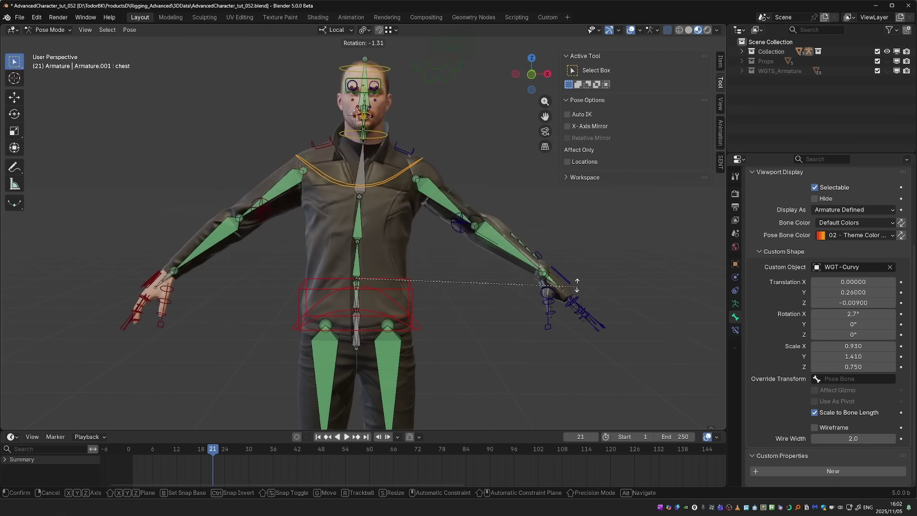
{"action": "key", "text": "Escape"}
{"action": "left_click", "coordinate": [826, 377]}
{"action": "type", "text": "chest"}
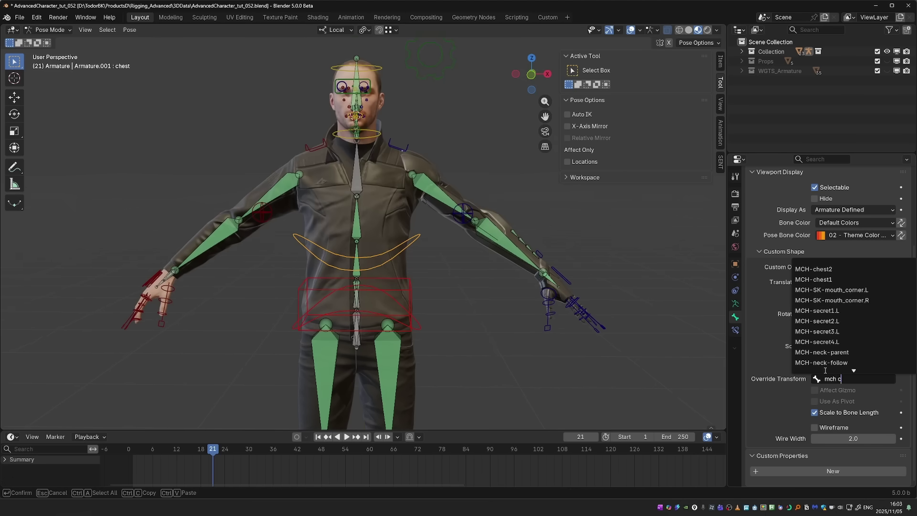
{"action": "key", "text": "Return"}
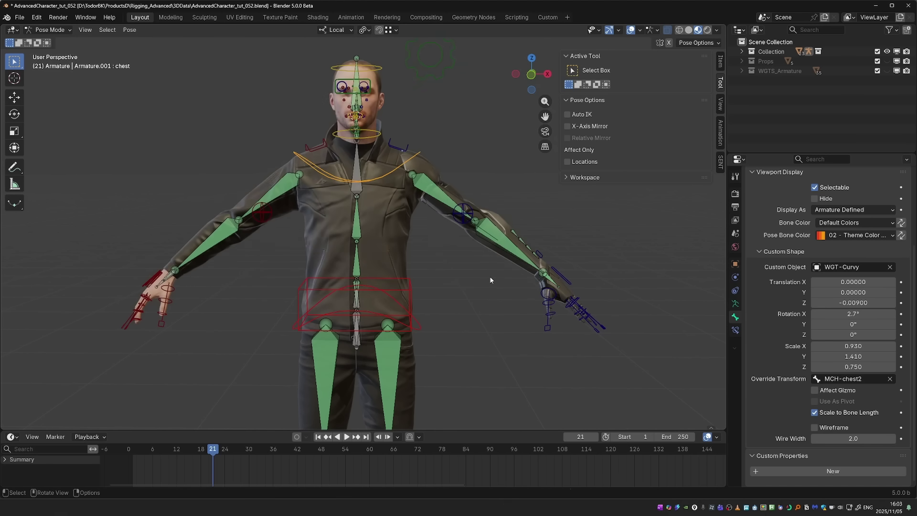
- Switch to the Rotate tool and test rotating the chest, which pivots around the hips
{"action": "key", "text": "r"}
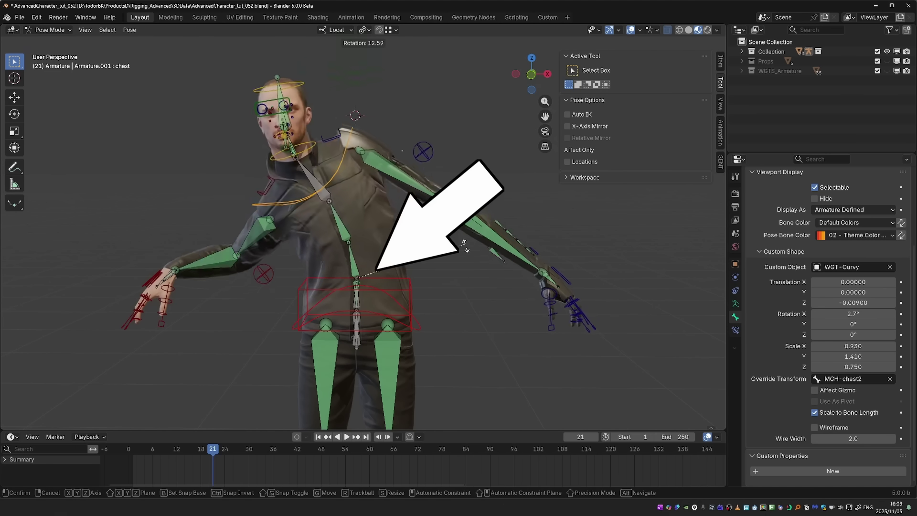
{"action": "right_click", "coordinate": [465, 245]}
{"action": "key", "text": "shift+space"}
{"action": "key", "text": "r"}
{"action": "left_click", "coordinate": [336, 30]}
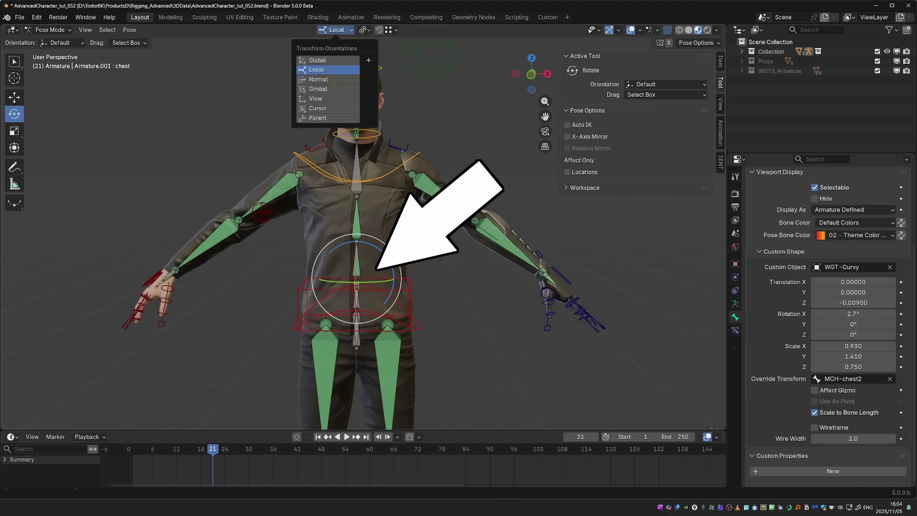
{"action": "mouse_move", "coordinate": [397, 278]}
{"action": "left_mouse_down"}
{"action": "mouse_move", "coordinate": [395, 266]}
{"action": "mouse_move", "coordinate": [385, 299]}
{"action": "mouse_move", "coordinate": [400, 273]}
{"action": "left_mouse_up"}
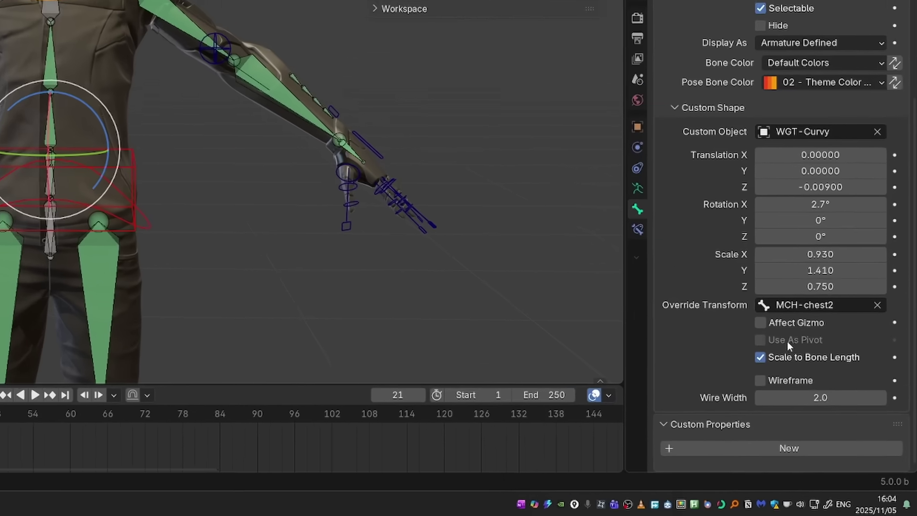
- Enable Affect Gizmo so the chest's rotation gizmo sits at the override bone
{"action": "left_click", "coordinate": [815, 391]}
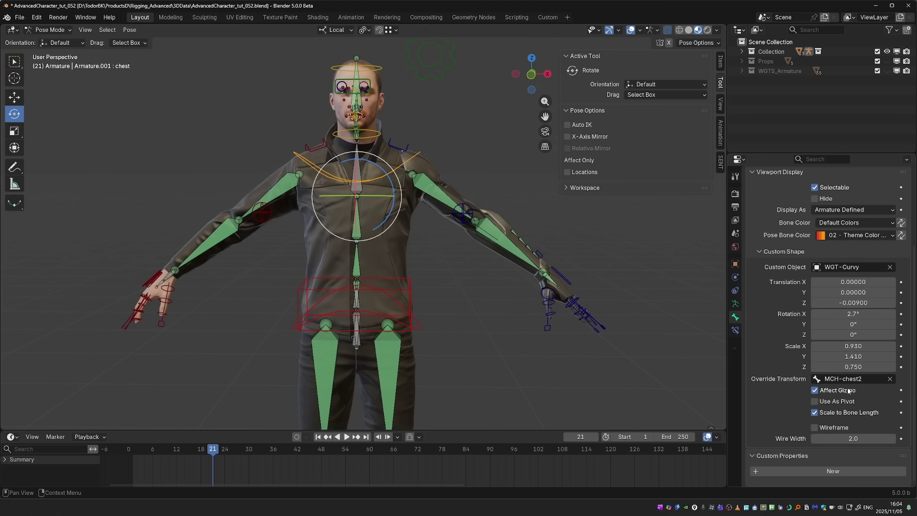
{"action": "mouse_move", "coordinate": [393, 181]}
{"action": "left_mouse_down"}
{"action": "mouse_move", "coordinate": [385, 168]}
{"action": "mouse_move", "coordinate": [406, 177]}
{"action": "mouse_move", "coordinate": [371, 162]}
{"action": "mouse_move", "coordinate": [409, 180]}
{"action": "left_mouse_up"}
{"action": "right_click", "coordinate": [409, 181]}
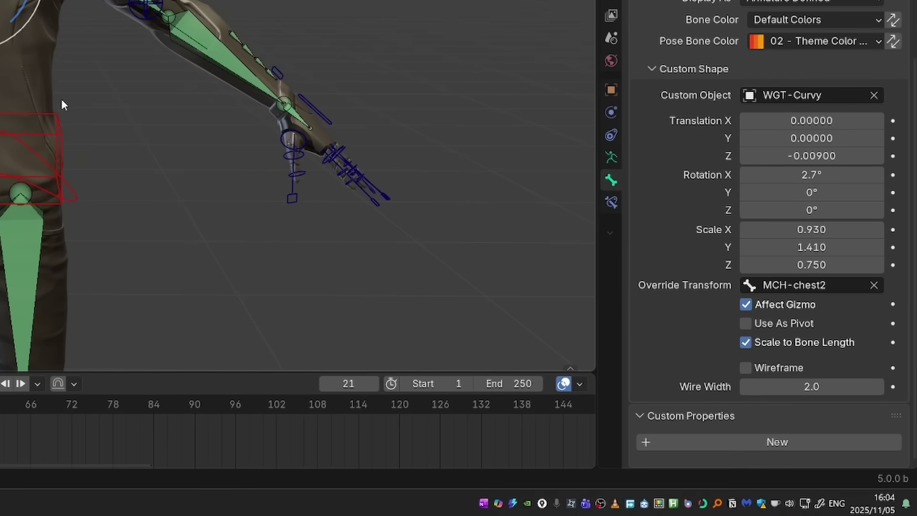
- Test the chest rotation with the override bone as pivot, then turn Use As Pivot off
{"action": "left_click", "coordinate": [780, 323]}
{"action": "key", "text": "r"}
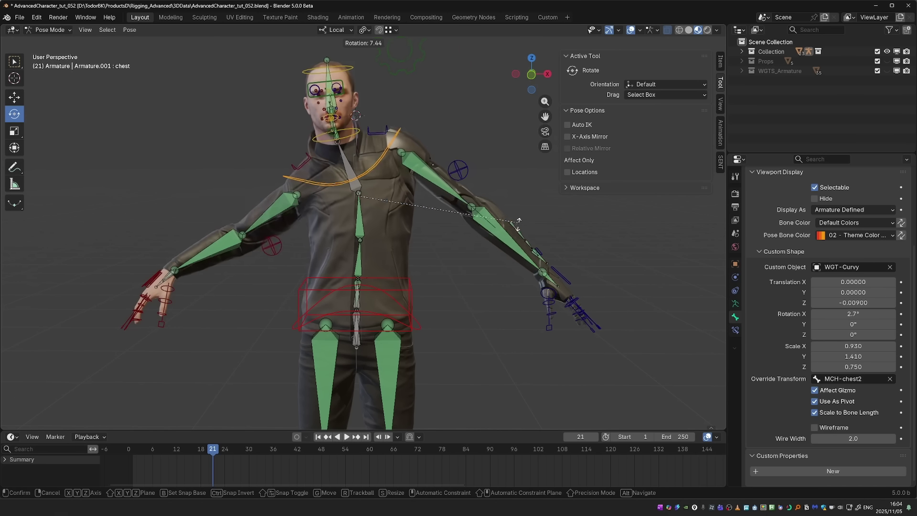
{"action": "right_click", "coordinate": [520, 234]}
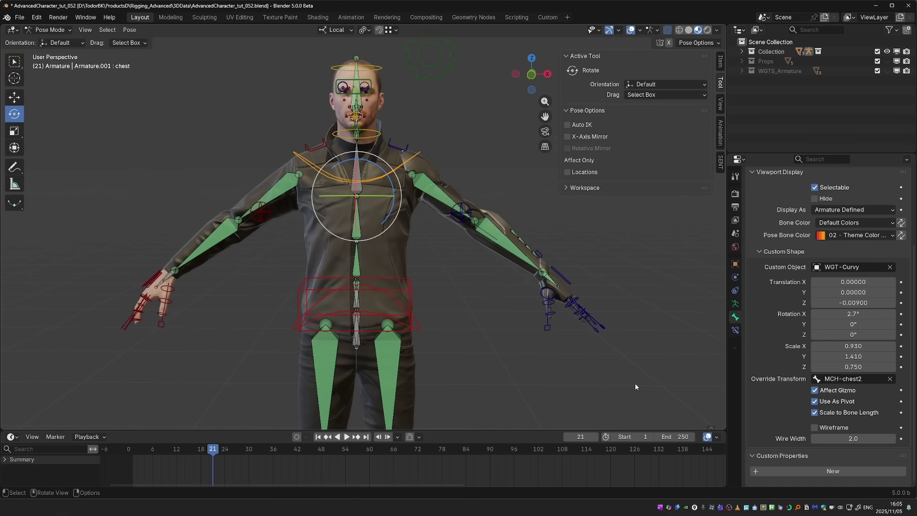
{"action": "key", "text": "r"}
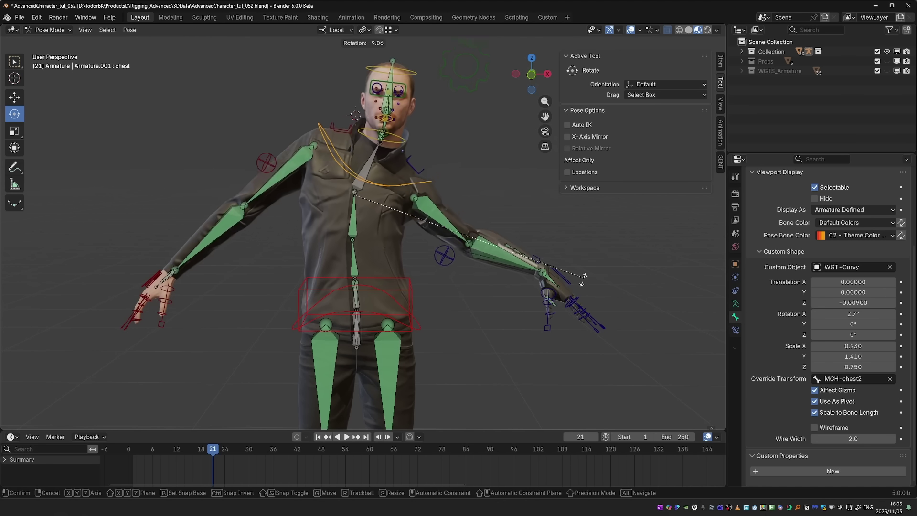
{"action": "right_click", "coordinate": [610, 317]}
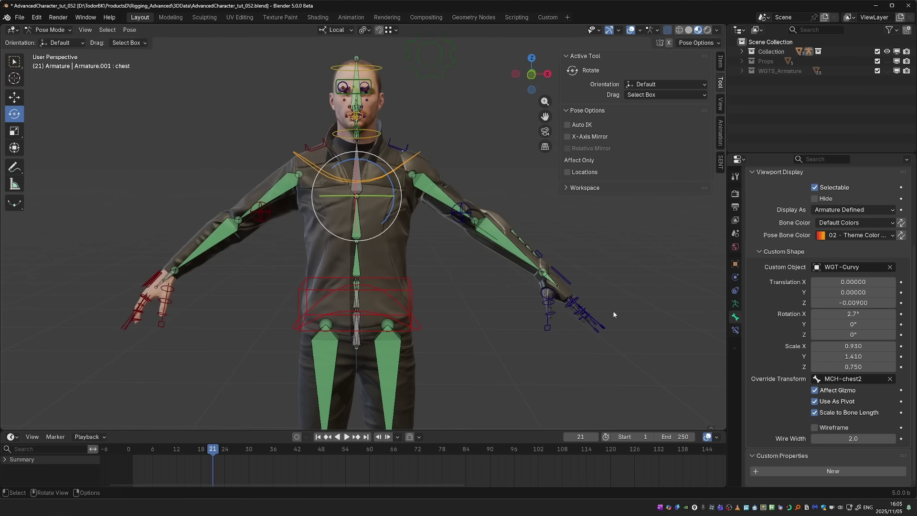
{"action": "left_click", "coordinate": [819, 402]}
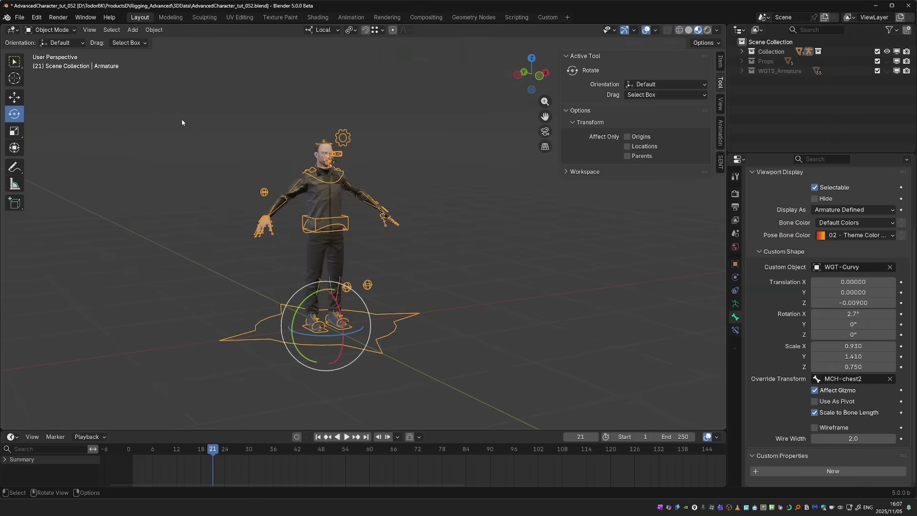
- Make a linked duplicate of the whole character and place it beside the original
{"action": "left_click_drag", "start_coordinate": [182, 122], "coordinate": [427, 396]}
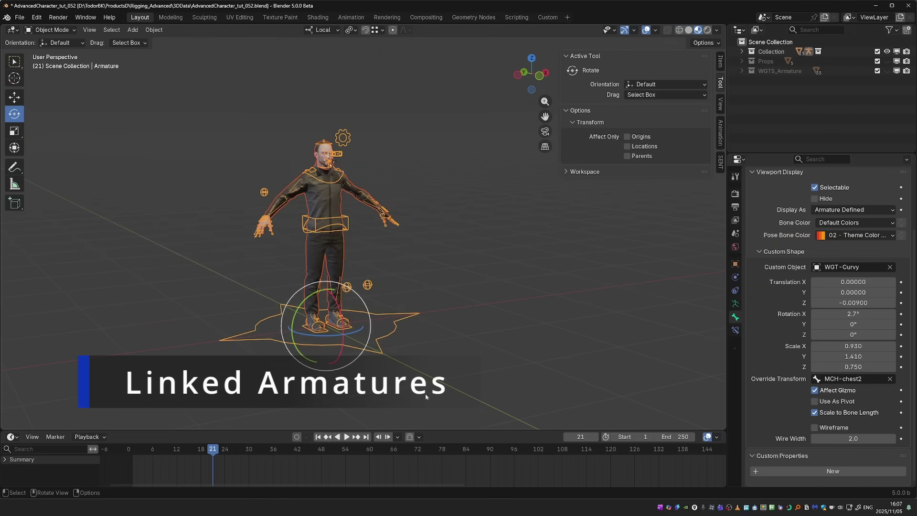
{"action": "key", "text": "alt+d"}
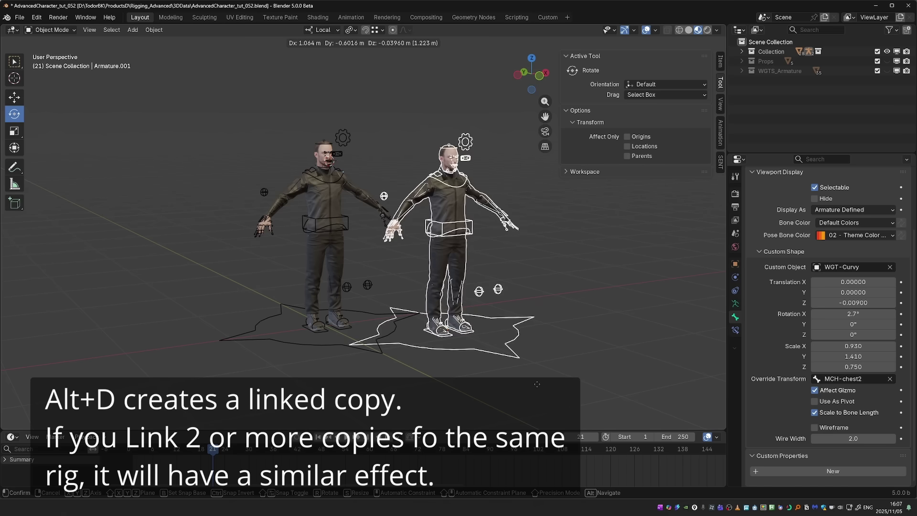
{"action": "key", "text": "shift+z"}
{"action": "left_click", "coordinate": [612, 372]}
- Put the linked copy in Pose Mode, select its torso bone, and return it to Object Mode
{"action": "key", "text": "ctrl+Tab"}
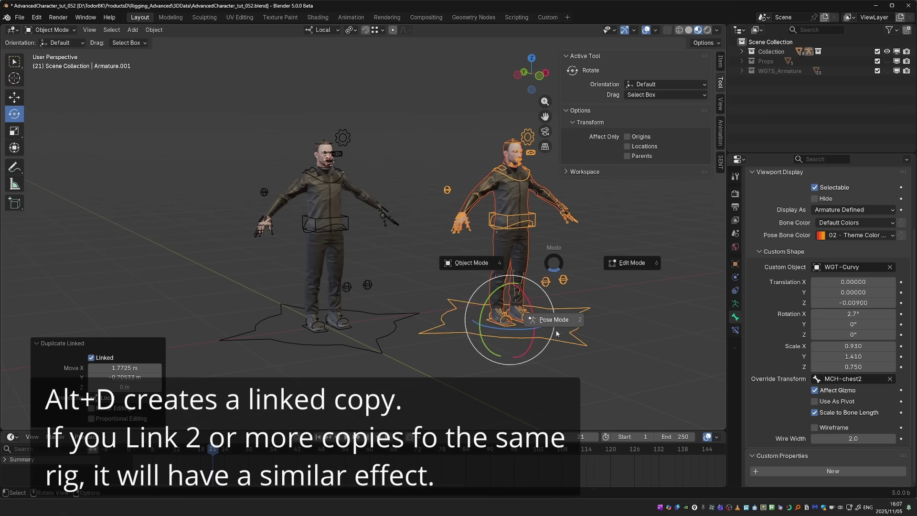
{"action": "left_click", "coordinate": [548, 319]}
{"action": "left_click", "coordinate": [534, 223]}
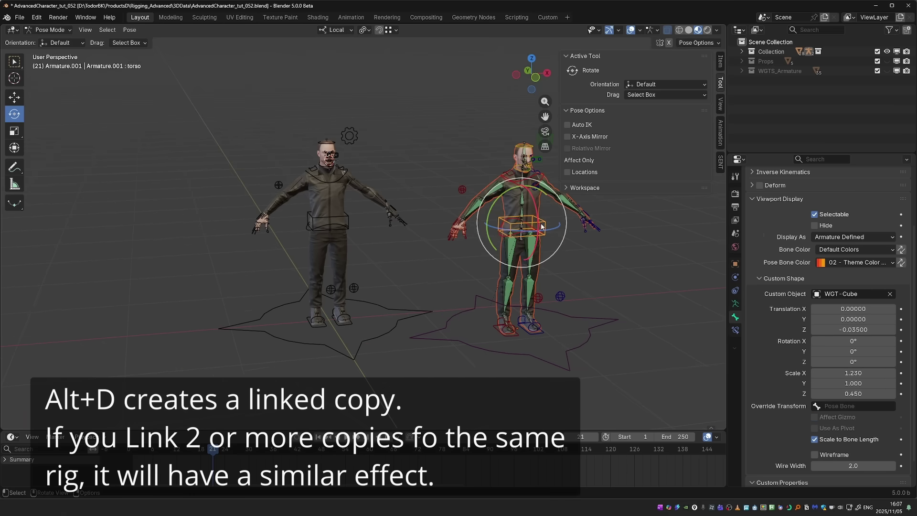
{"action": "scroll", "coordinate": [543, 223], "scroll_direction": "up", "scroll_amount": 3}
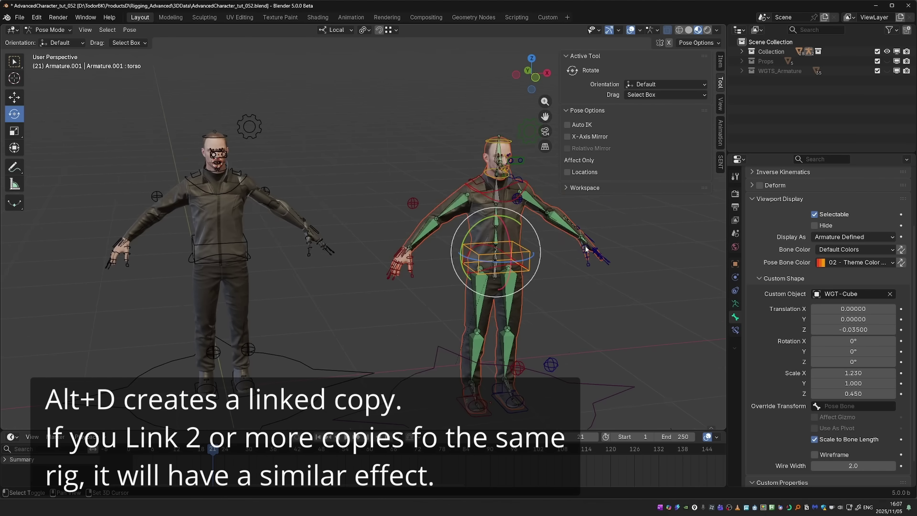
{"action": "key", "text": "ctrl+Tab"}
{"action": "left_click", "coordinate": [285, 266]}
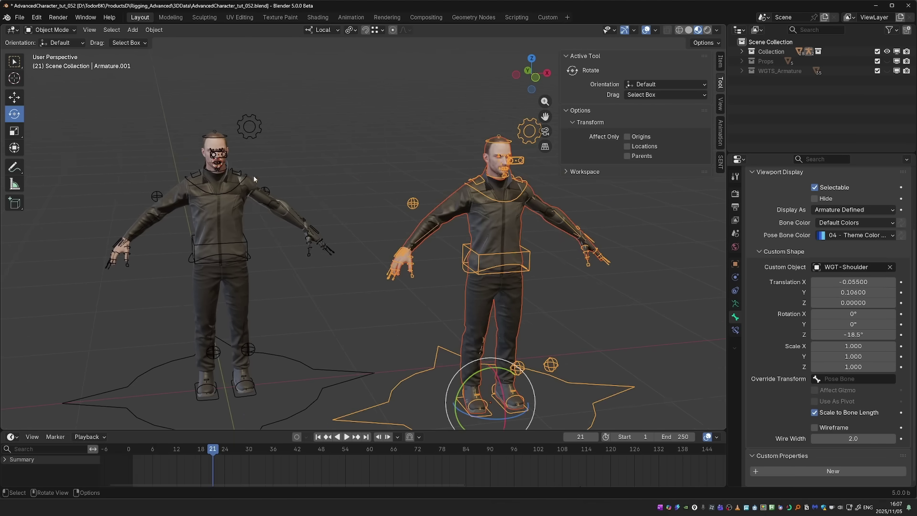
- Show the original's torso bone in Pose Mode, then put the right-hand copy into Pose Mode
{"action": "left_click", "coordinate": [249, 176]}
{"action": "key", "text": "ctrl+Tab"}
{"action": "left_click", "coordinate": [258, 226]}
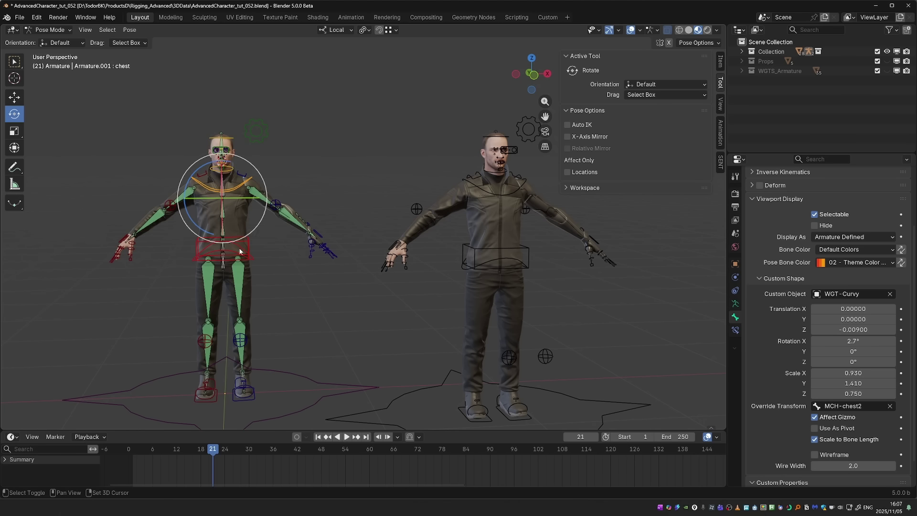
{"action": "left_click", "coordinate": [254, 251]}
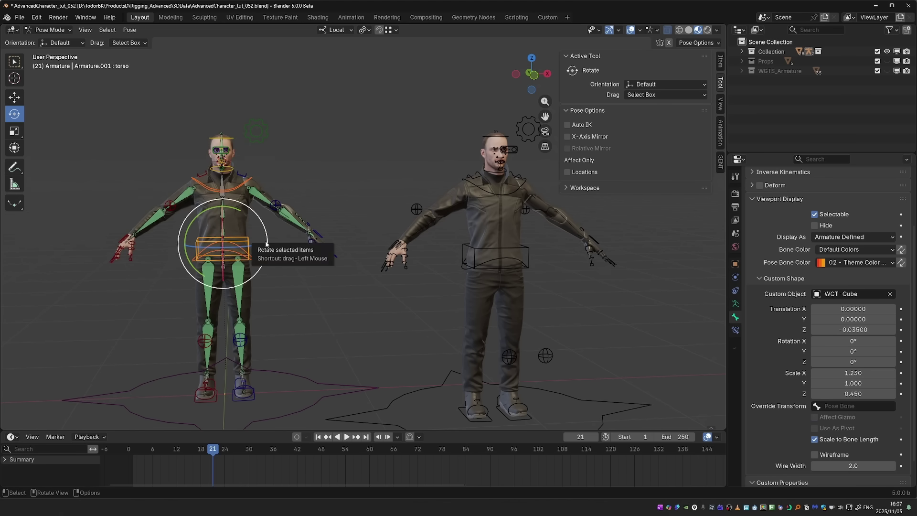
{"action": "key", "text": "ctrl+Tab"}
{"action": "left_click", "coordinate": [513, 199]}
{"action": "left_click", "coordinate": [526, 182]}
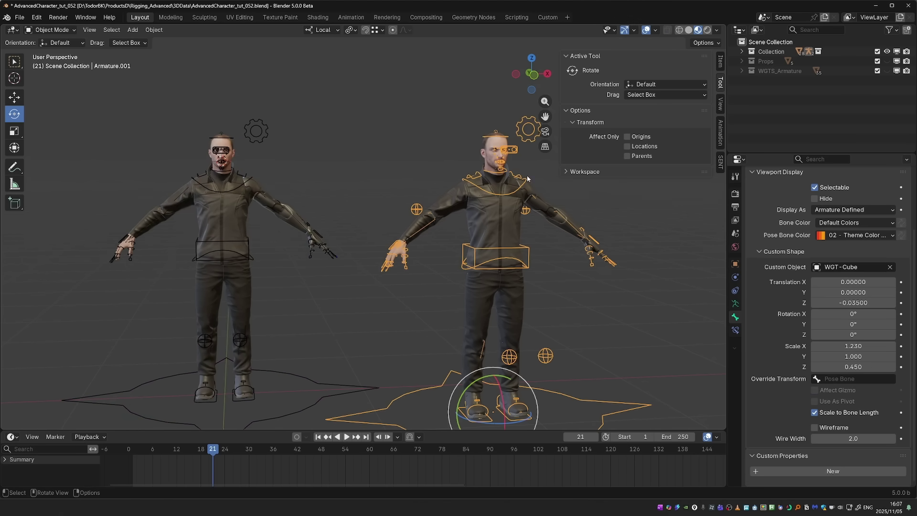
{"action": "key", "text": "ctrl+Tab"}
{"action": "left_click", "coordinate": [530, 232]}
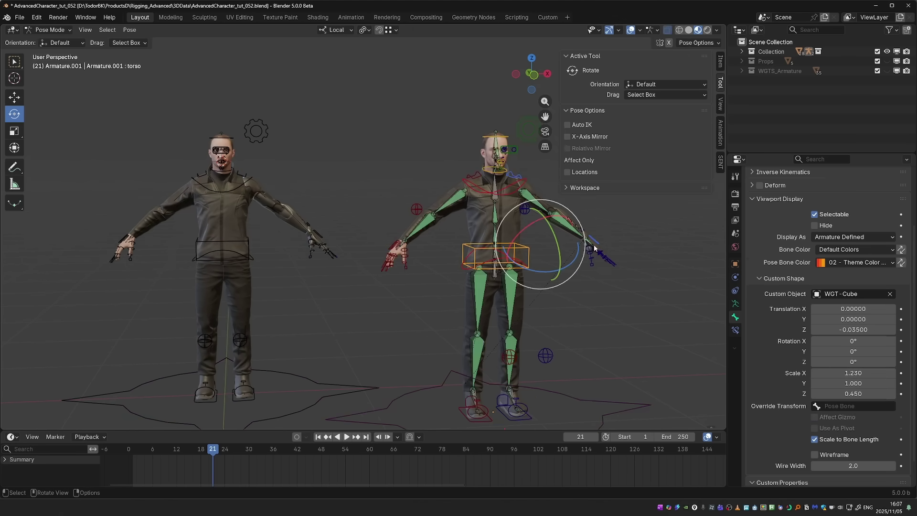
{"action": "middle_click_drag", "start_coordinate": [594, 245], "coordinate": [545, 325]}
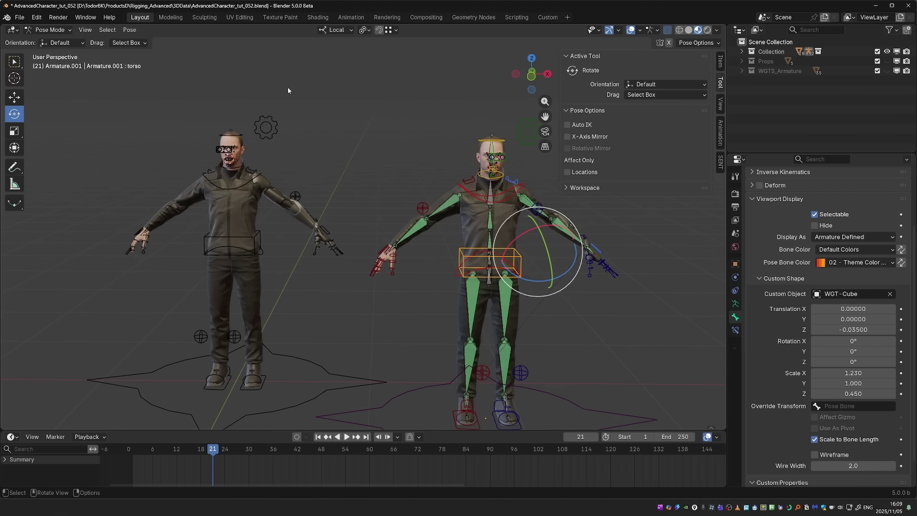
{"action": "left_click_drag", "start_coordinate": [267, 69], "coordinate": [252, 126]}
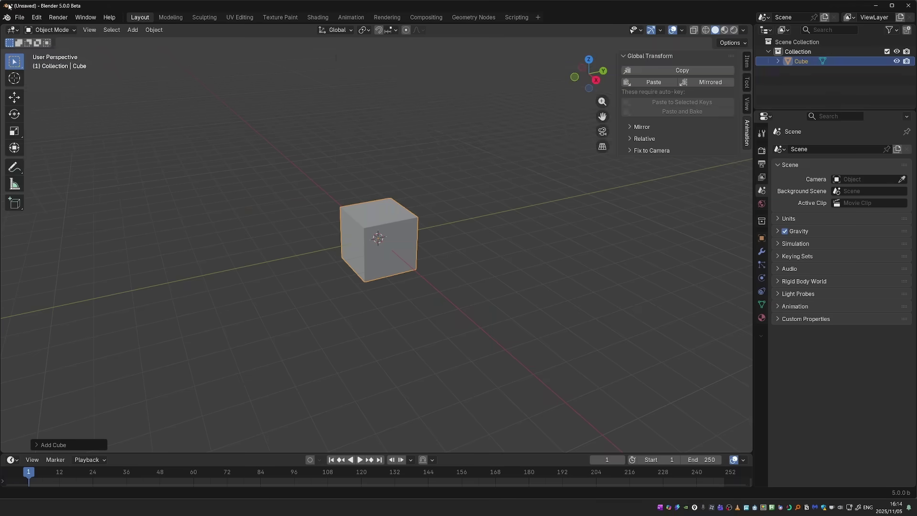
- Open the File menu to reopen the character scene
{"action": "left_click", "coordinate": [20, 18]}
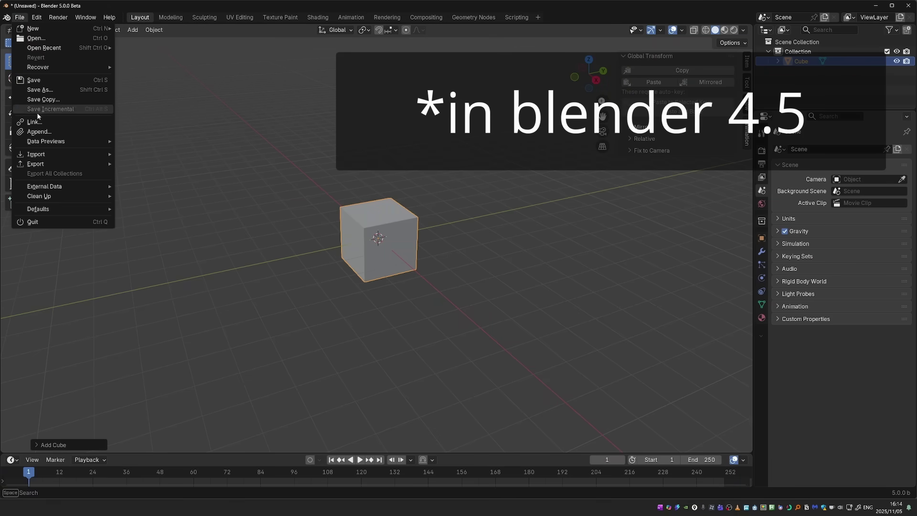
{"action": "mouse_move", "coordinate": [41, 155]}
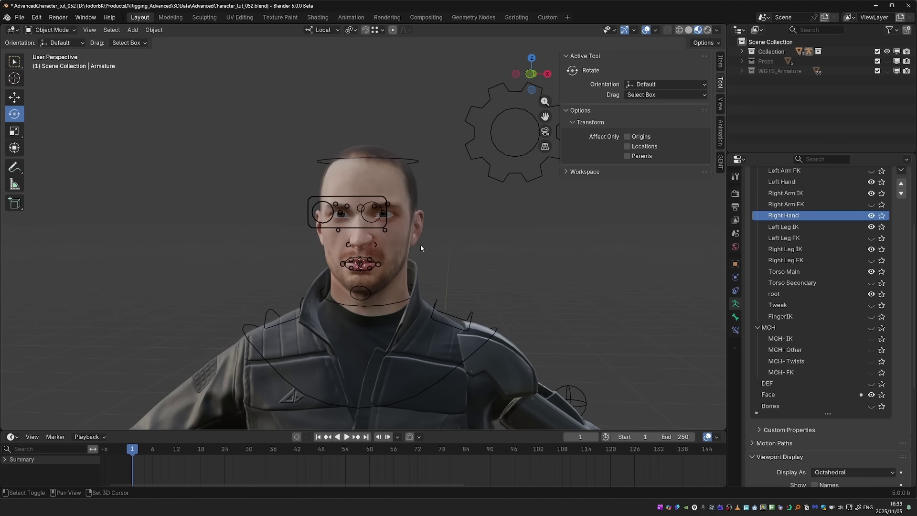
- Select the face mesh CPD_Face and hide the armature
{"action": "key", "text": "shift+a"}
{"action": "key", "text": "Escape"}
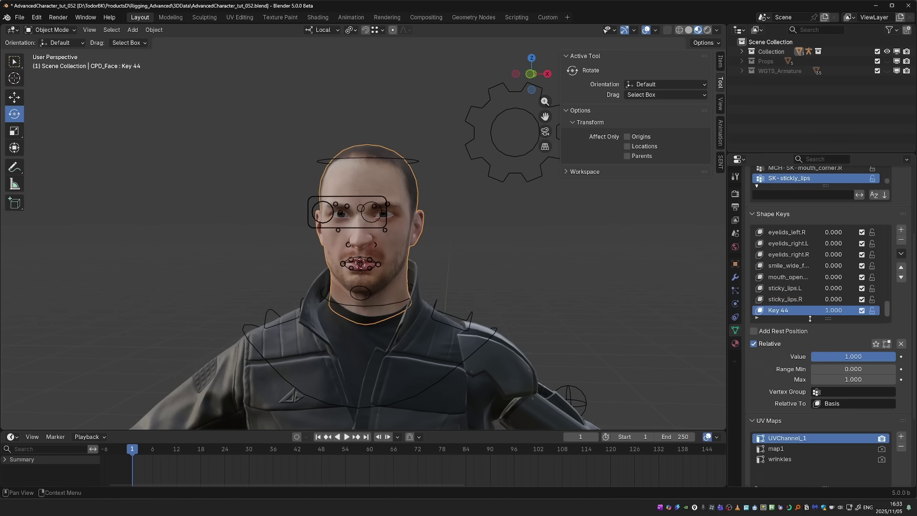
{"action": "left_click", "coordinate": [735, 277]}
{"action": "key", "text": "shift+a"}
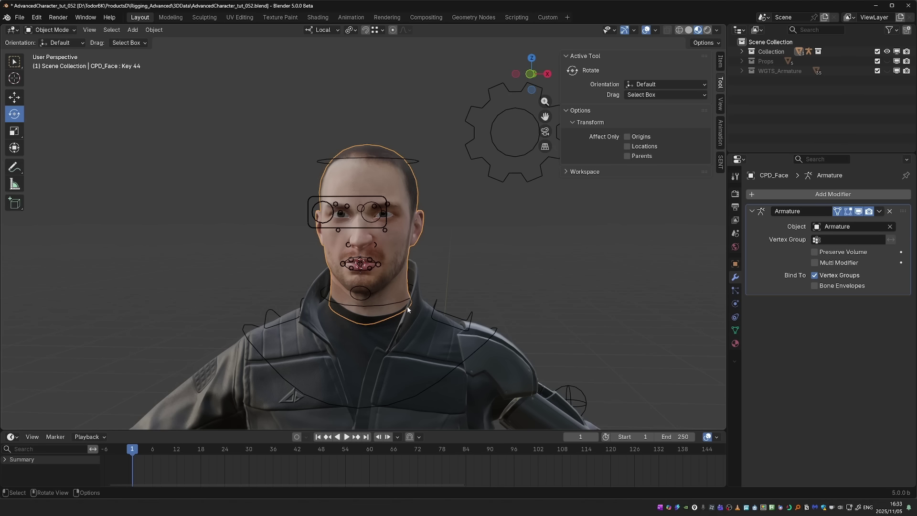
{"action": "mouse_move", "coordinate": [406, 308]}
{"action": "middle_mouse_down"}
{"action": "mouse_move", "coordinate": [339, 229]}
{"action": "mouse_move", "coordinate": [314, 247]}
{"action": "middle_mouse_up"}
{"action": "left_click", "coordinate": [336, 224]}
{"action": "key", "text": "h"}
- Box-select the face mesh, eyes and teeth in see-through view, then turn see-through off
{"action": "key", "text": "z"}
{"action": "key", "text": "z"}
{"action": "left_click", "coordinate": [336, 249]}
{"action": "left_click", "coordinate": [313, 250]}
{"action": "left_click_drag", "start_coordinate": [258, 275], "coordinate": [468, 130]}
{"action": "left_click_drag", "start_coordinate": [297, 171], "coordinate": [382, 258], "text": "shift"}
{"action": "middle_click_drag", "start_coordinate": [355, 248], "coordinate": [452, 224]}
{"action": "key", "text": "alt+z"}
- Add a 5×5×5 lattice fitted around the selected head
{"action": "key", "text": "shift+a"}
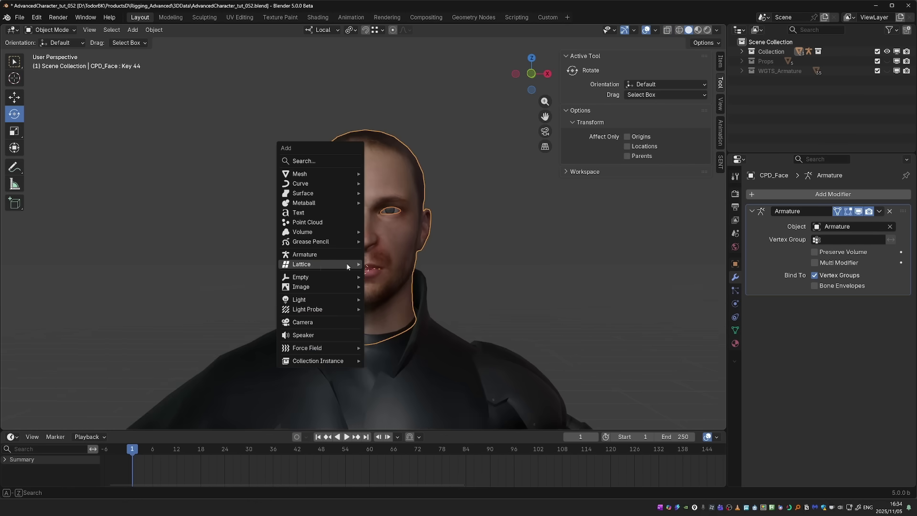
{"action": "mouse_move", "coordinate": [328, 265]}
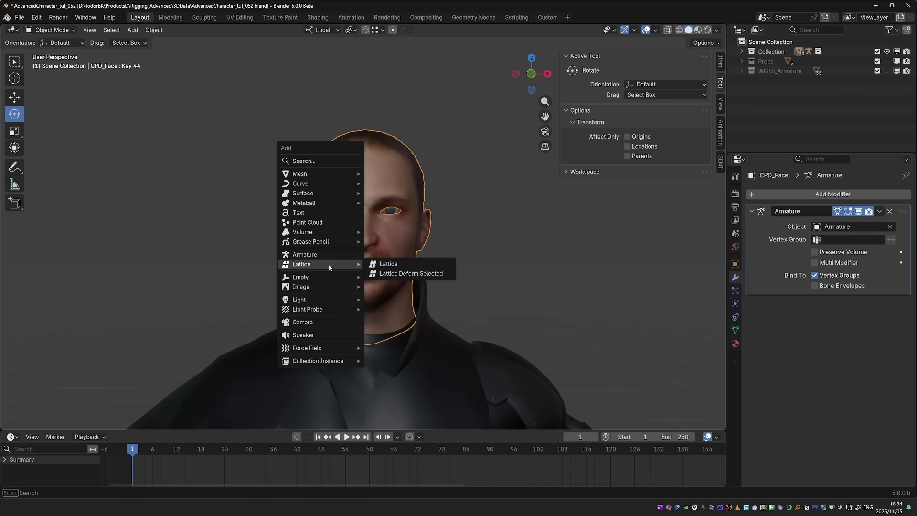
{"action": "left_click", "coordinate": [414, 275]}
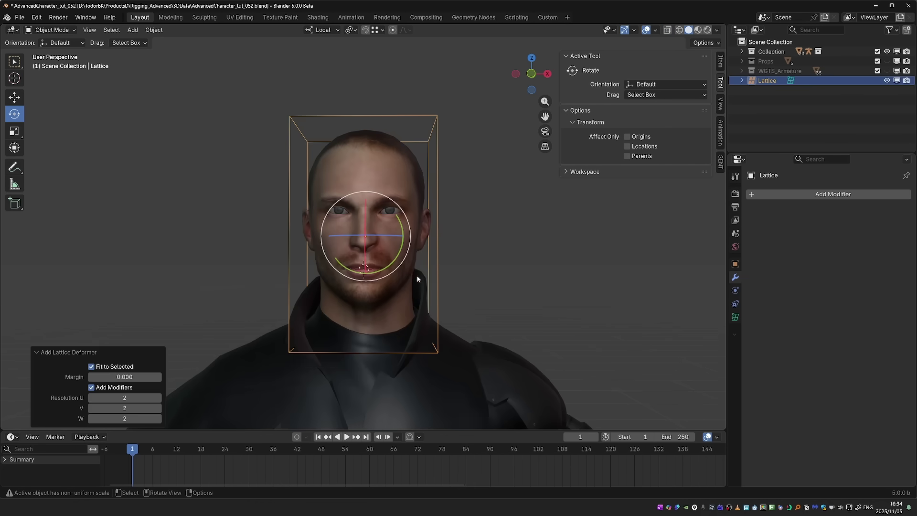
{"action": "key", "text": "g"}
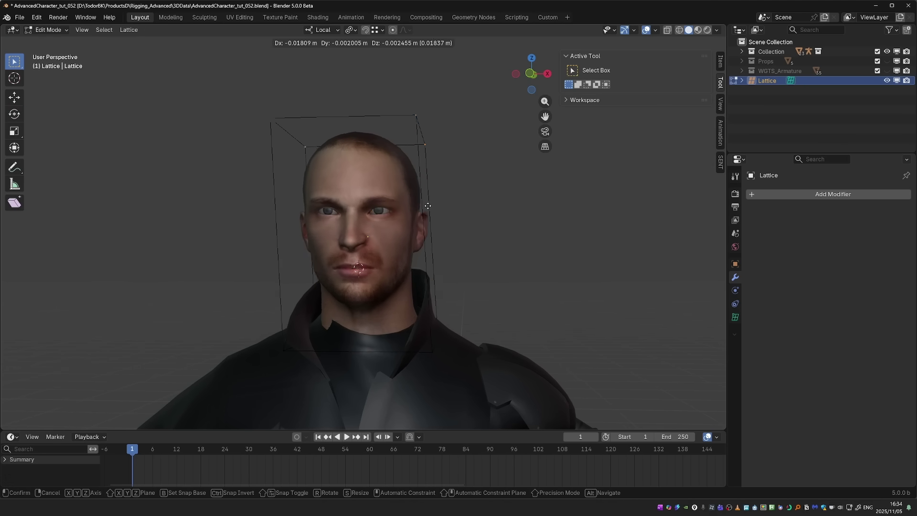
{"action": "key", "text": "Escape"}
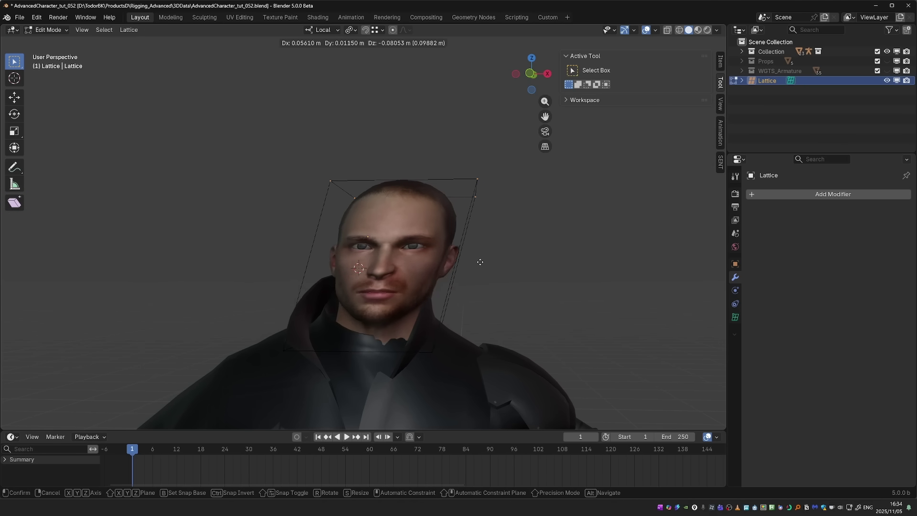
- Scale the lattice's top rows wider in Edit Mode so the head flares out
{"action": "key", "text": "Tab"}
{"action": "left_click", "coordinate": [318, 234]}
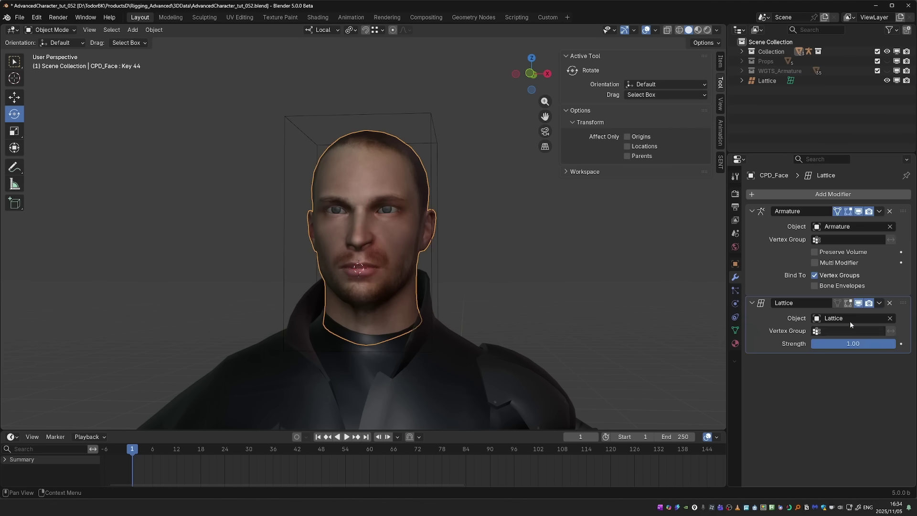
{"action": "key", "text": "ctrl+z"}
{"action": "key", "text": "ctrl+z"}
{"action": "key", "text": "ctrl+z"}
{"action": "key", "text": "ctrl+z"}
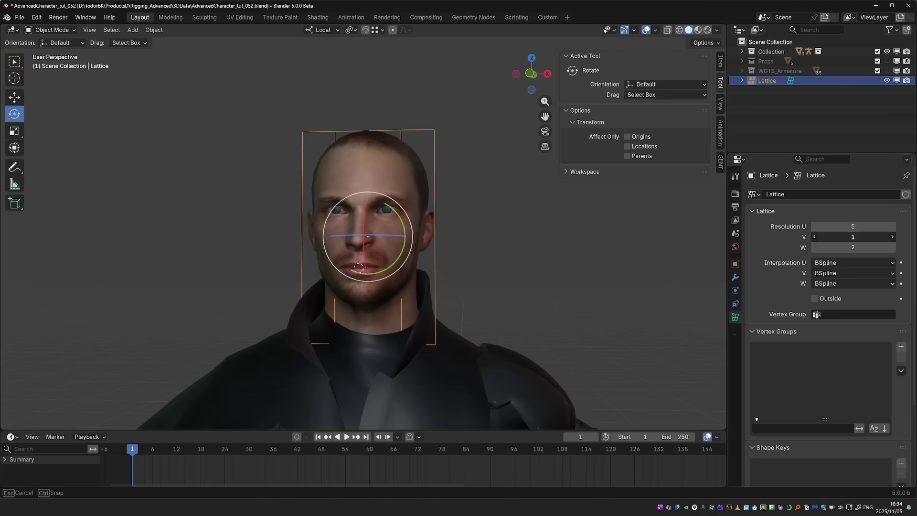
{"action": "key", "text": "s"}
{"action": "left_click", "coordinate": [563, 153]}
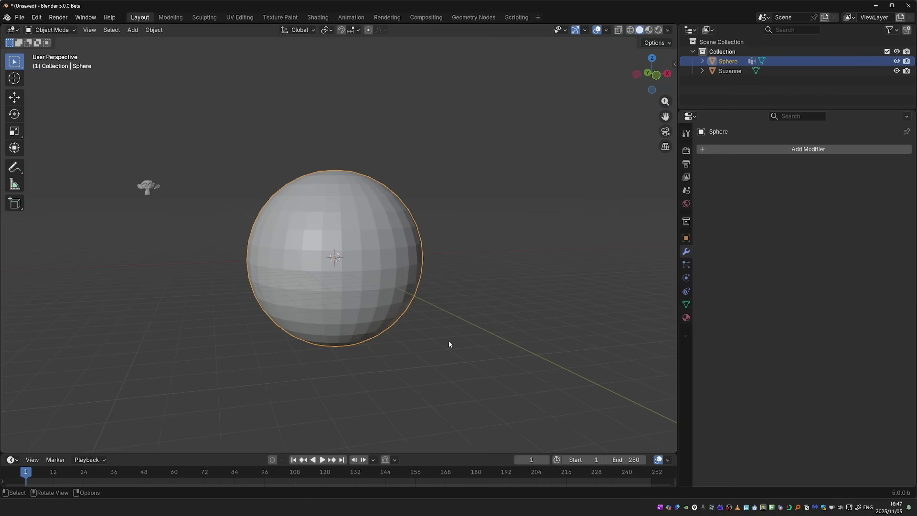
- Add an Array modifier to Suzanne with Count 5, each copy stepping diagonally upward
{"action": "scroll", "coordinate": [383, 310], "scroll_direction": "down", "scroll_amount": 1}
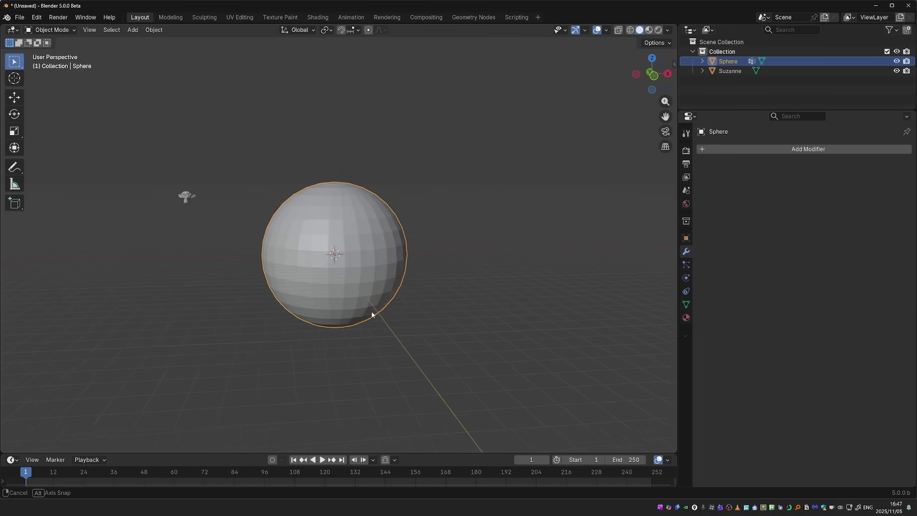
{"action": "scroll", "coordinate": [383, 309], "scroll_direction": "down", "scroll_amount": 2}
{"action": "scroll", "coordinate": [167, 250], "scroll_direction": "up", "scroll_amount": 5}
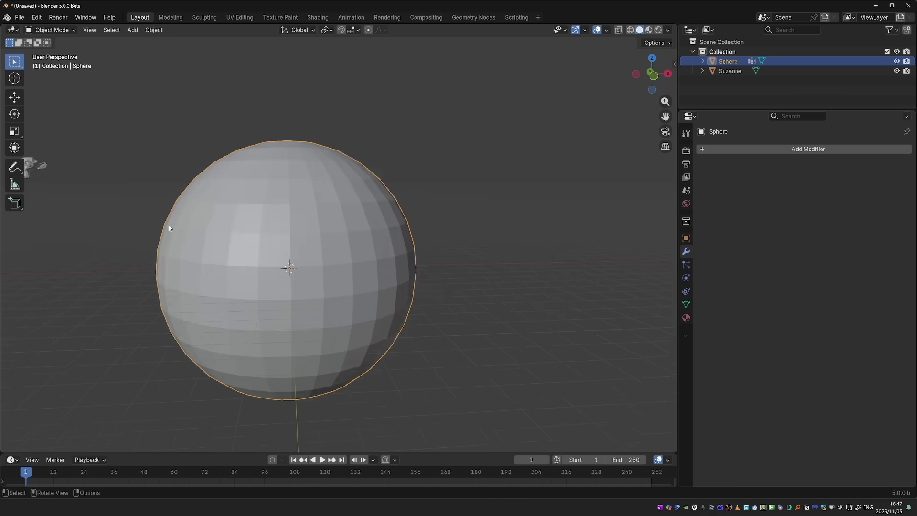
{"action": "left_click", "coordinate": [283, 210]}
{"action": "left_click", "coordinate": [743, 149]}
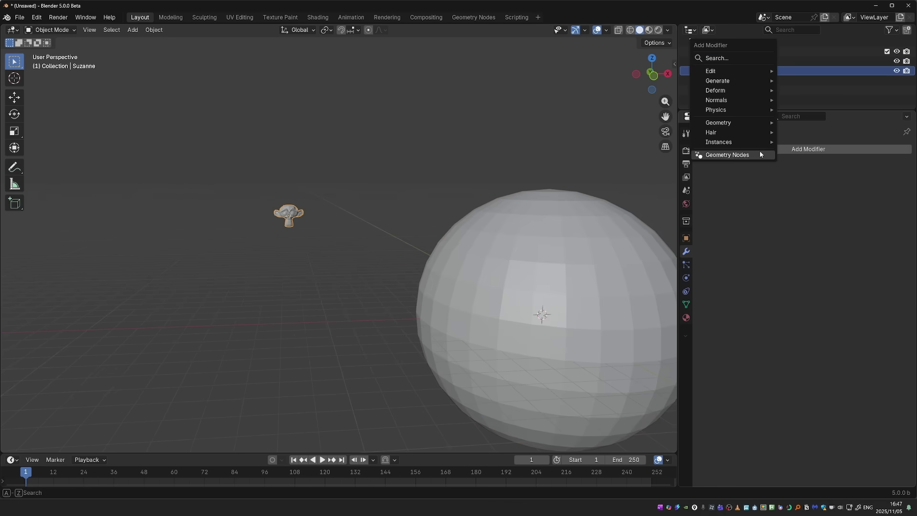
{"action": "mouse_move", "coordinate": [744, 78]}
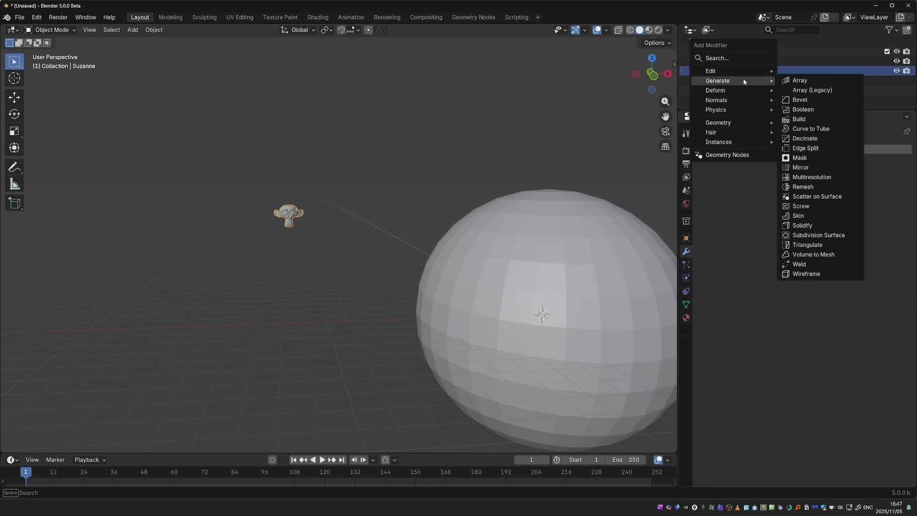
{"action": "left_click", "coordinate": [821, 86]}
{"action": "scroll", "coordinate": [409, 271], "scroll_direction": "up", "scroll_amount": 2}
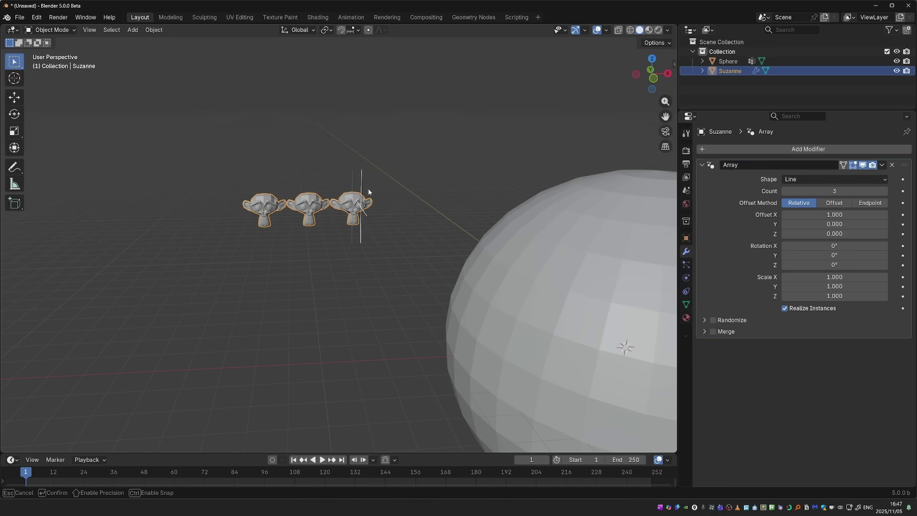
{"action": "left_click_drag", "start_coordinate": [368, 192], "coordinate": [438, 191]}
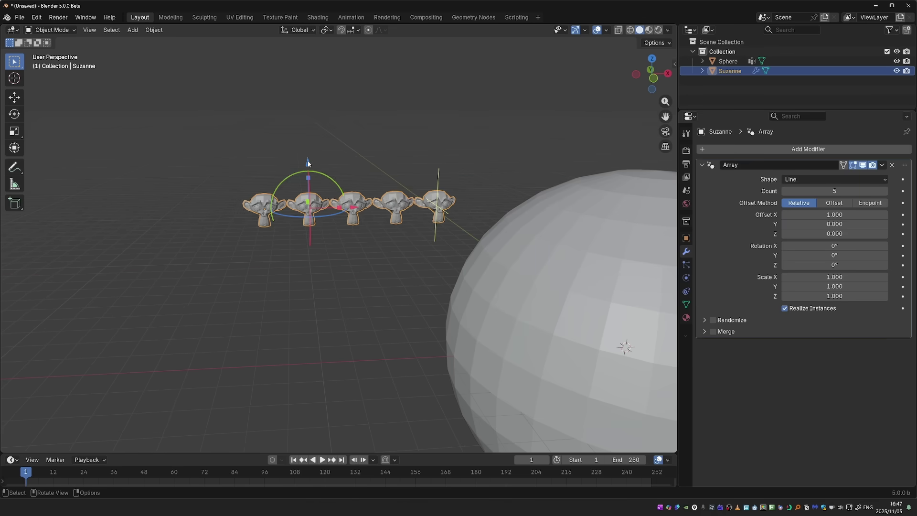
{"action": "left_click_drag", "start_coordinate": [308, 163], "coordinate": [357, 202]}
- Set the array Shape to Circle and widen the ring radius to about 2.14 m
{"action": "scroll", "coordinate": [358, 201], "scroll_direction": "up", "scroll_amount": 2}
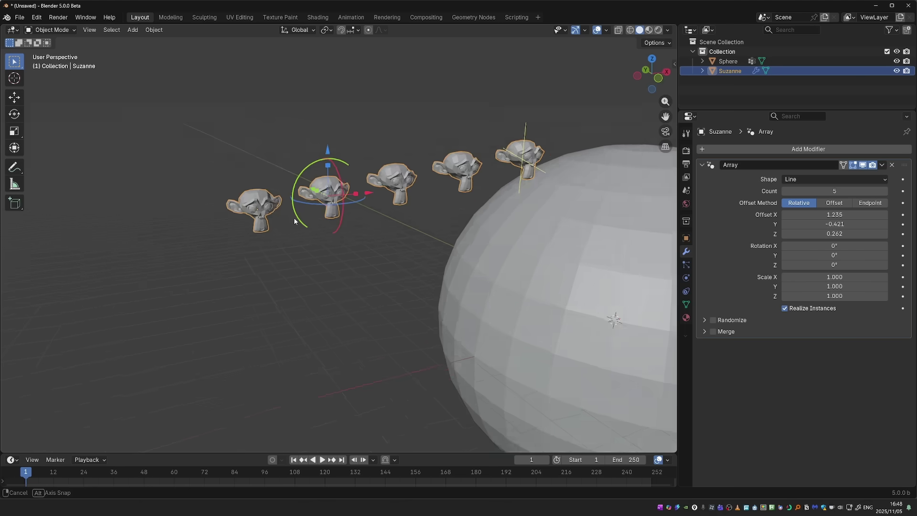
{"action": "left_click", "coordinate": [837, 181]}
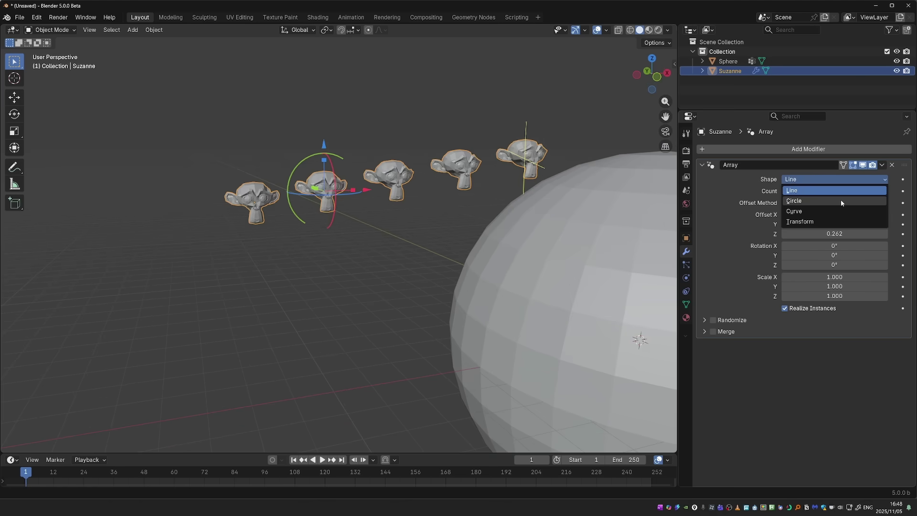
{"action": "left_click", "coordinate": [841, 200]}
{"action": "middle_click_drag", "start_coordinate": [323, 235], "coordinate": [264, 186]}
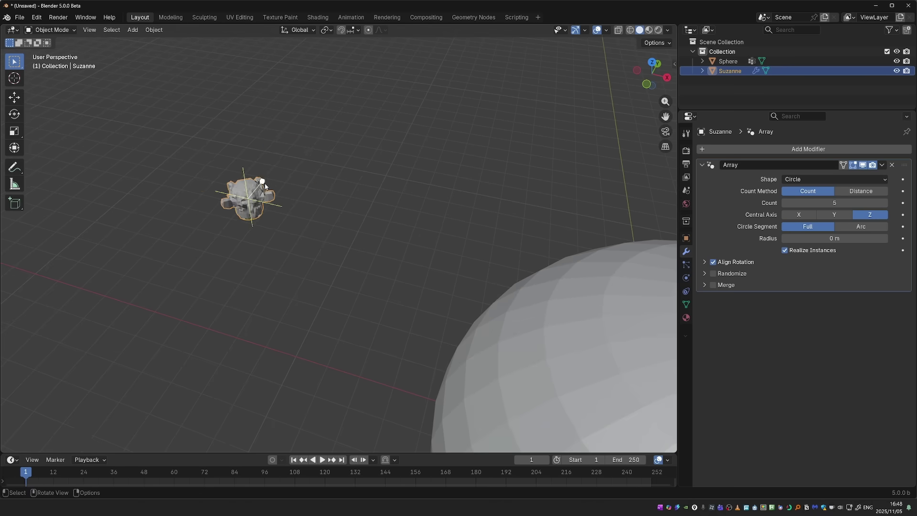
{"action": "left_click_drag", "start_coordinate": [264, 184], "coordinate": [320, 199]}
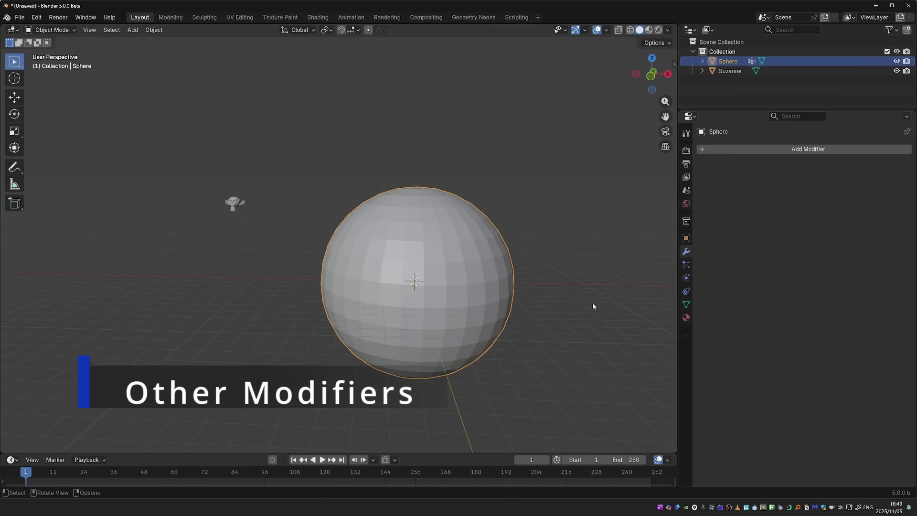
- Add a Scatter on Surface modifier to the sphere, scattering Suzanne, and raise the density
{"action": "left_click", "coordinate": [760, 149]}
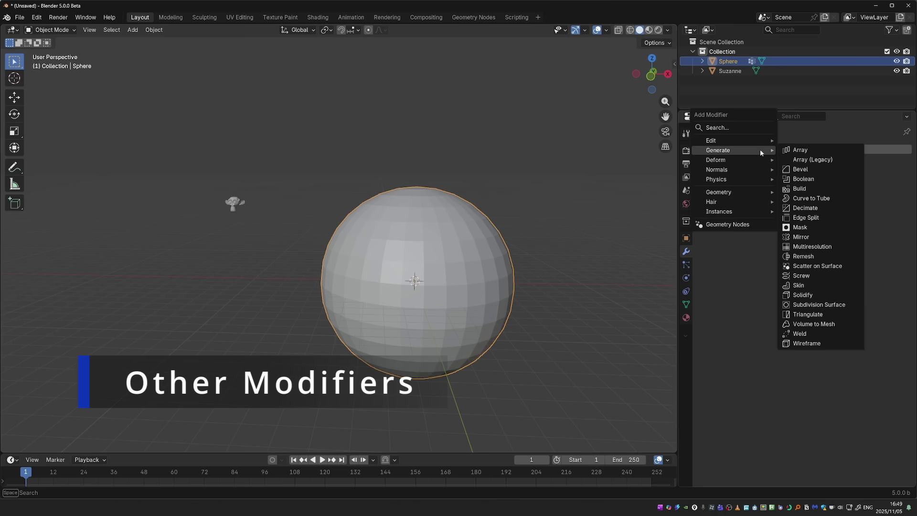
{"action": "left_click", "coordinate": [836, 266]}
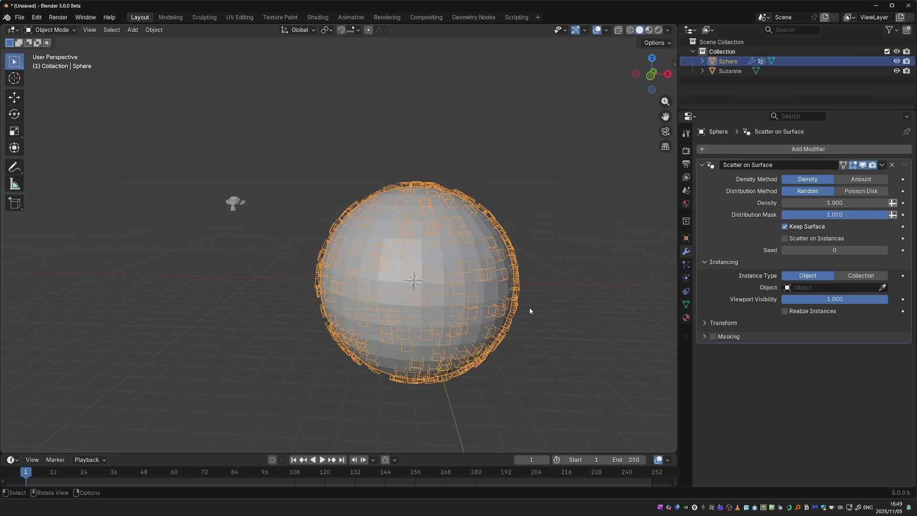
{"action": "left_click", "coordinate": [817, 287]}
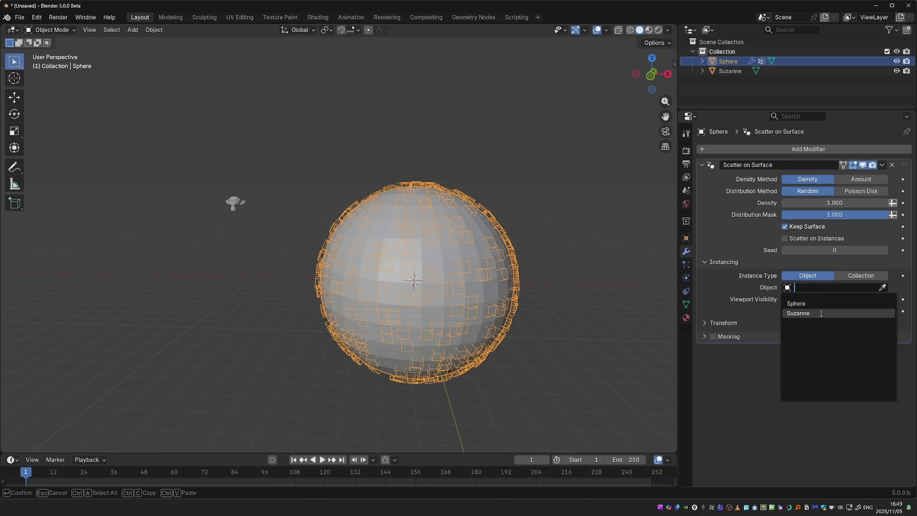
{"action": "left_click", "coordinate": [820, 313]}
{"action": "scroll", "coordinate": [398, 253], "scroll_direction": "up", "scroll_amount": 3}
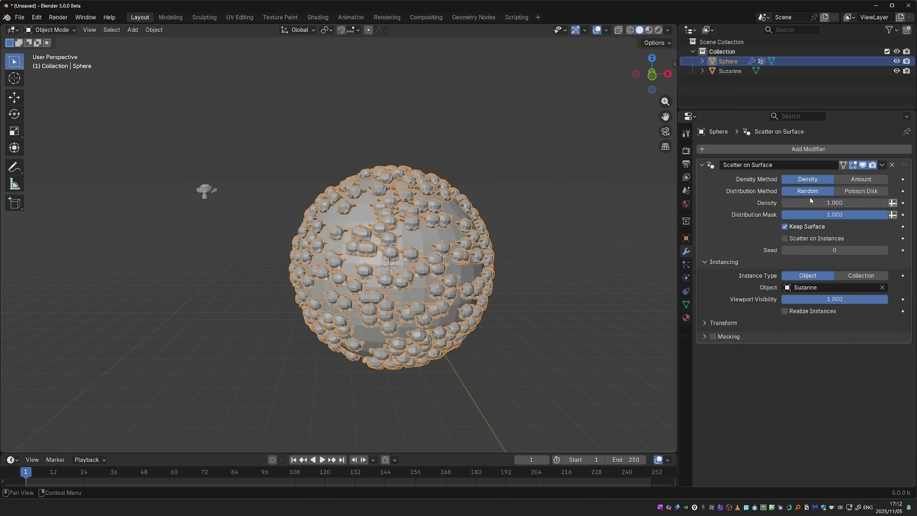
{"action": "mouse_move", "coordinate": [835, 203]}
{"action": "left_mouse_down"}
{"action": "mouse_move", "coordinate": [865, 202]}
{"action": "mouse_move", "coordinate": [834, 203]}
{"action": "left_mouse_up"}
- Try Randomize Transforms with 180° Z rotation, slight offset and 0.201 scale, then remove it
{"action": "left_click", "coordinate": [770, 148]}
{"action": "mouse_move", "coordinate": [768, 211]}
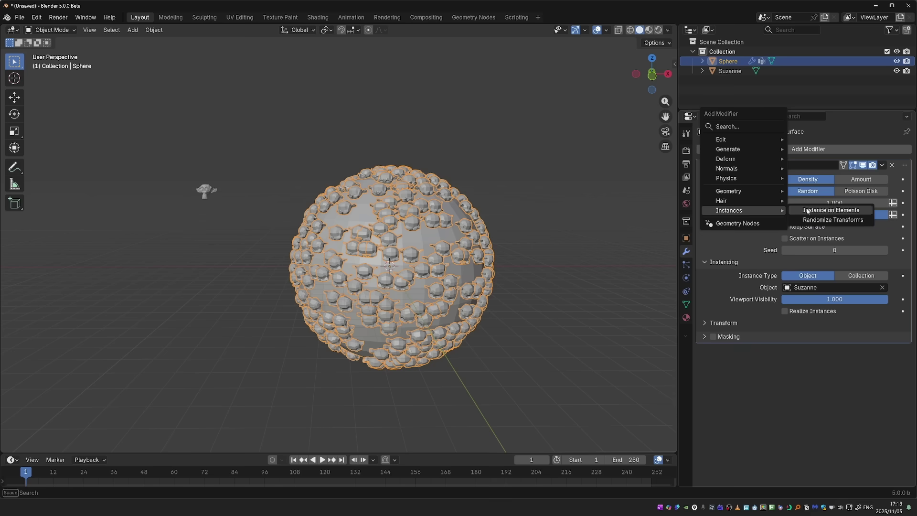
{"action": "left_click", "coordinate": [839, 220]}
{"action": "scroll", "coordinate": [836, 382], "scroll_direction": "down", "scroll_amount": 1}
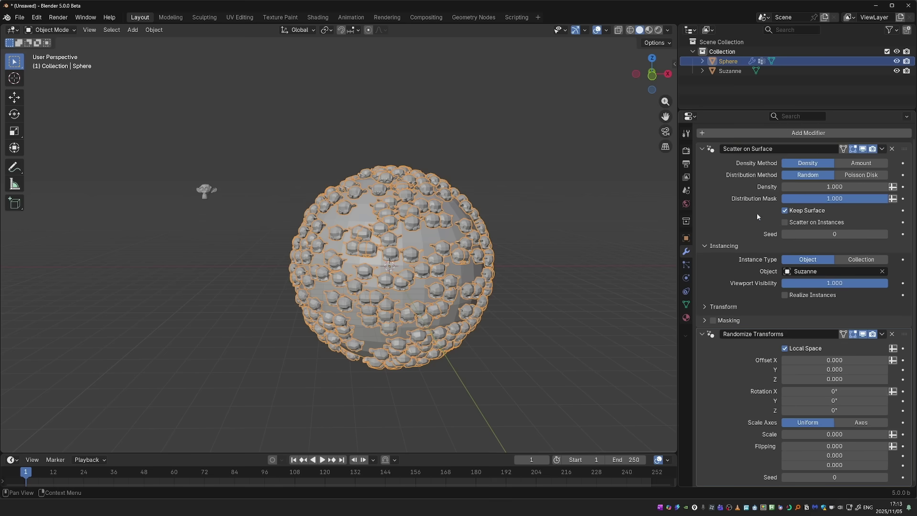
{"action": "left_click_drag", "start_coordinate": [833, 410], "coordinate": [852, 410]}
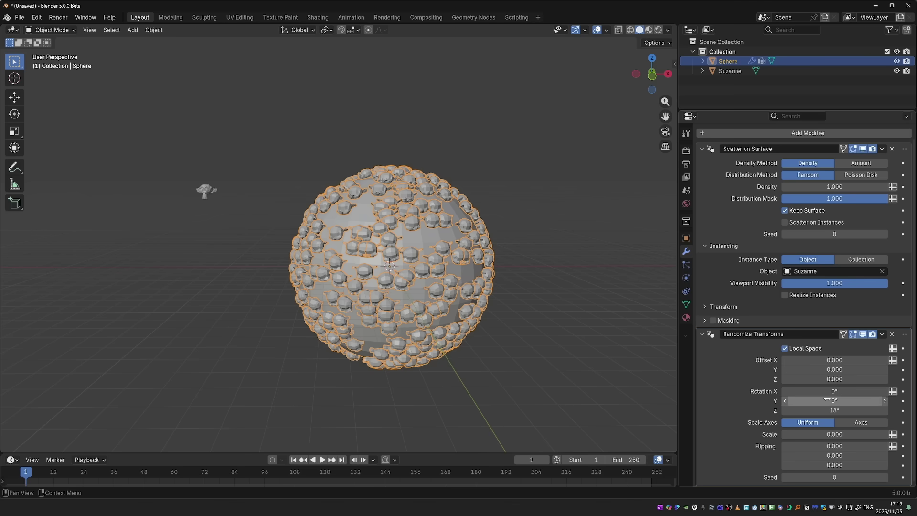
{"action": "left_click", "coordinate": [831, 410]}
{"action": "type", "text": "180"}
{"action": "key", "text": "Return"}
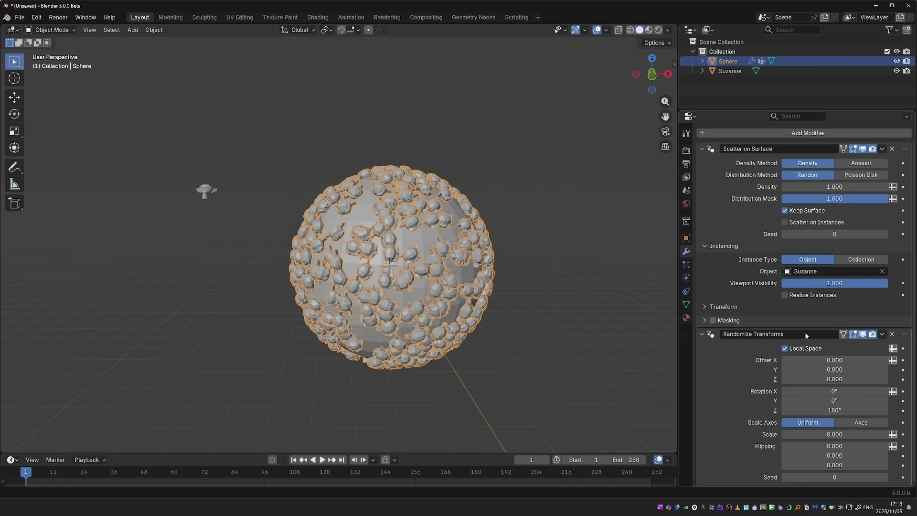
{"action": "key", "text": "ctrl+alt+v"}
{"action": "left_click_drag", "start_coordinate": [796, 435], "coordinate": [830, 434]}
{"action": "left_click", "coordinate": [892, 334]}
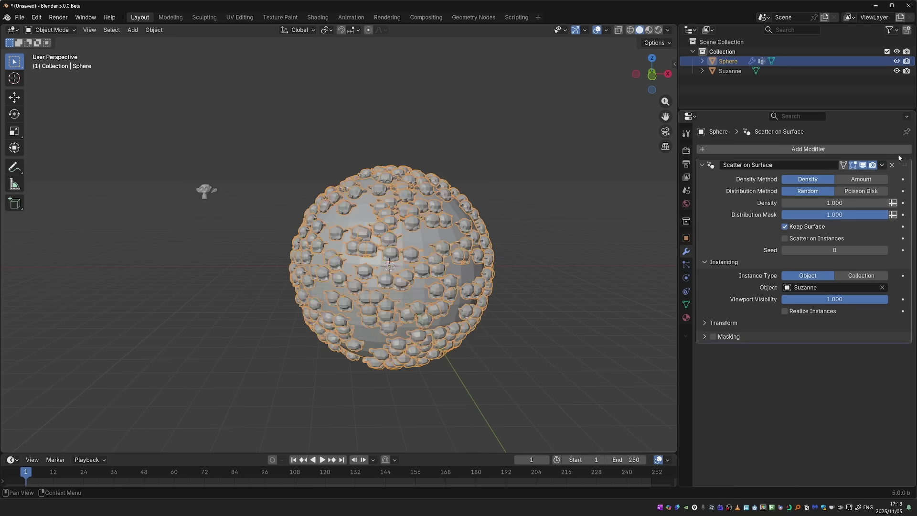
- Replace the sphere's Scatter on Surface with Instance on Elements and show its Object Properties
{"action": "left_click", "coordinate": [892, 149]}
{"action": "left_click", "coordinate": [758, 149]}
{"action": "mouse_move", "coordinate": [748, 145]}
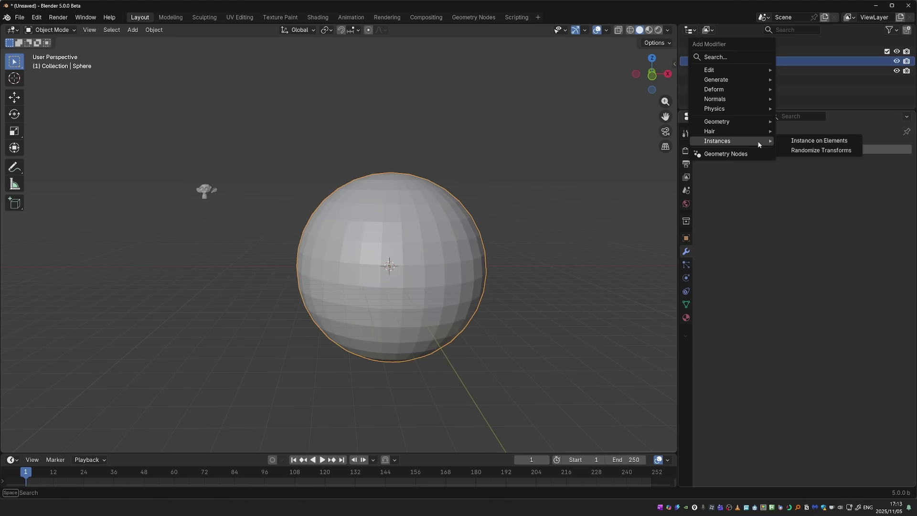
{"action": "left_click", "coordinate": [819, 140]}
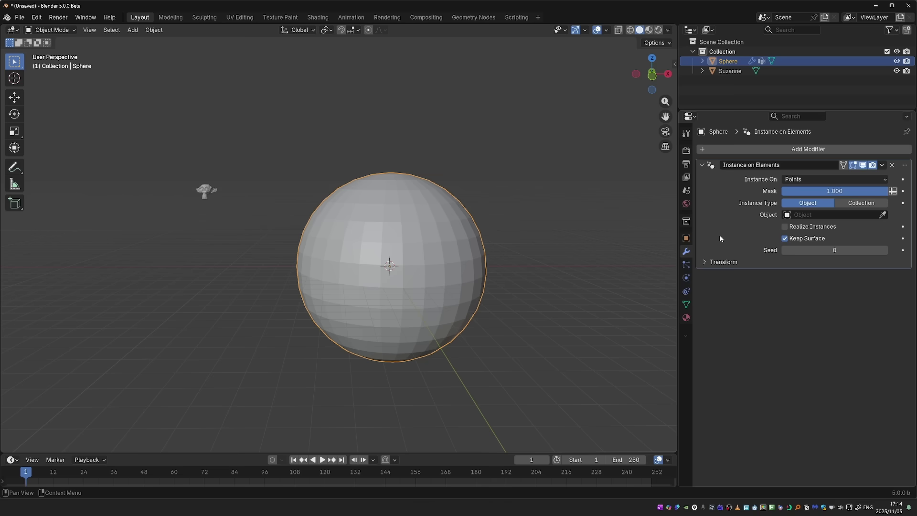
{"action": "left_click", "coordinate": [685, 238]}
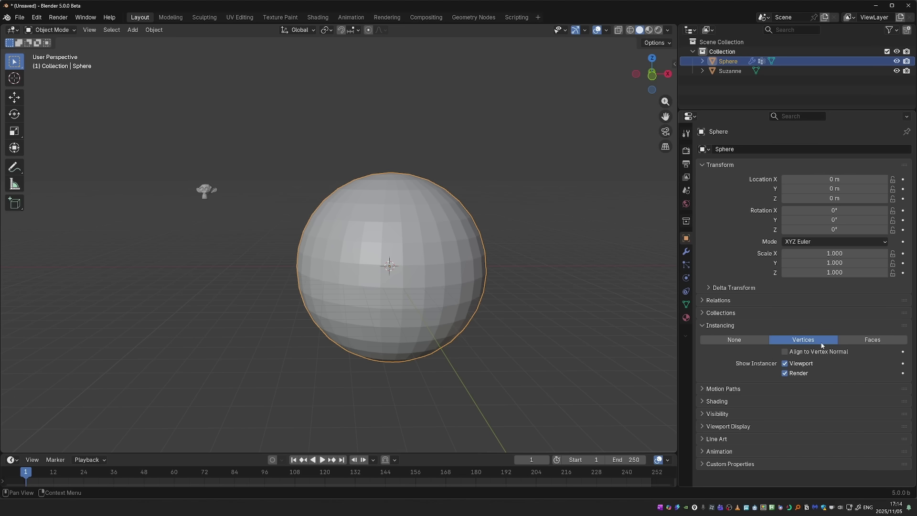
- Parent the sphere to Suzanne, then switch Instancing to Vertices and back to None
{"action": "left_click", "coordinate": [207, 191], "text": "shift"}
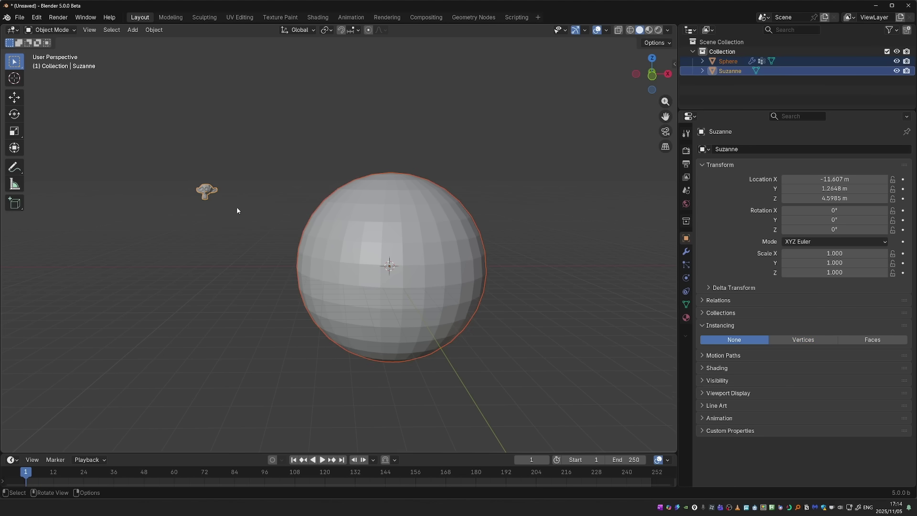
{"action": "key", "text": "ctrl+p"}
{"action": "left_click", "coordinate": [237, 210]}
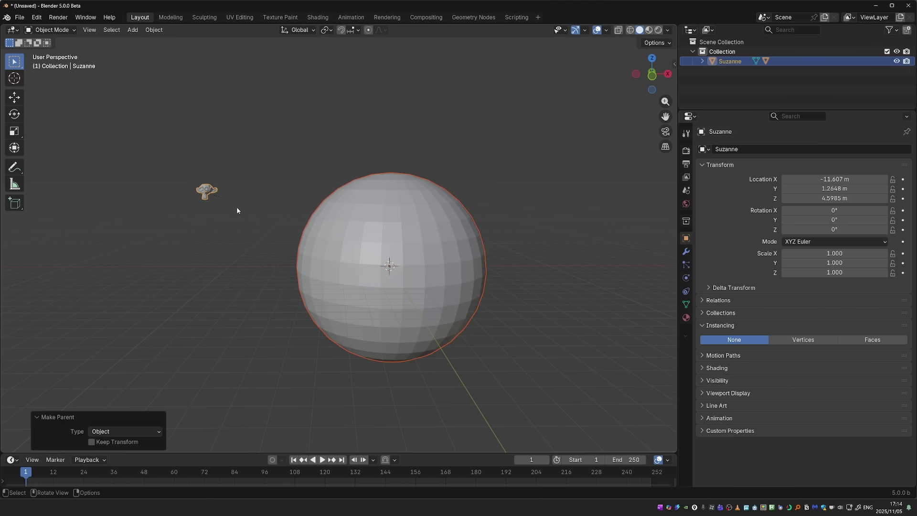
{"action": "left_click", "coordinate": [368, 233]}
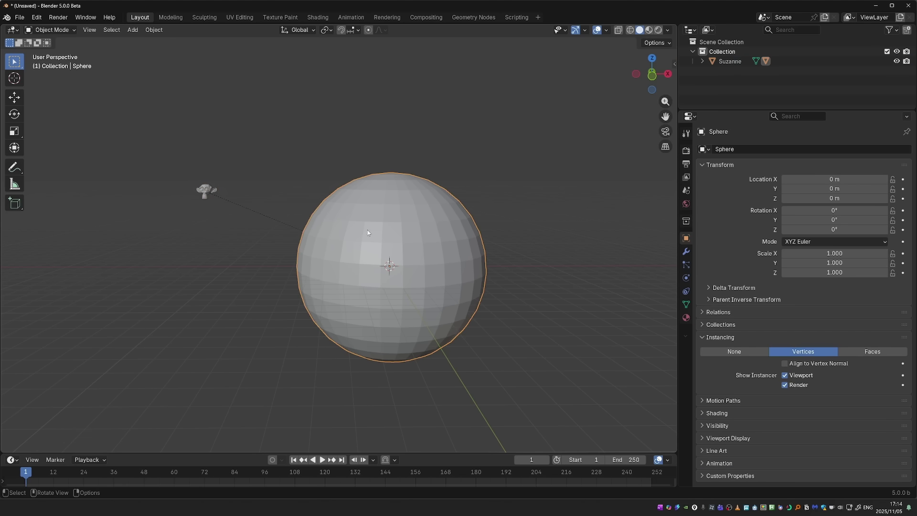
{"action": "left_click", "coordinate": [206, 191]}
{"action": "left_click", "coordinate": [803, 339]}
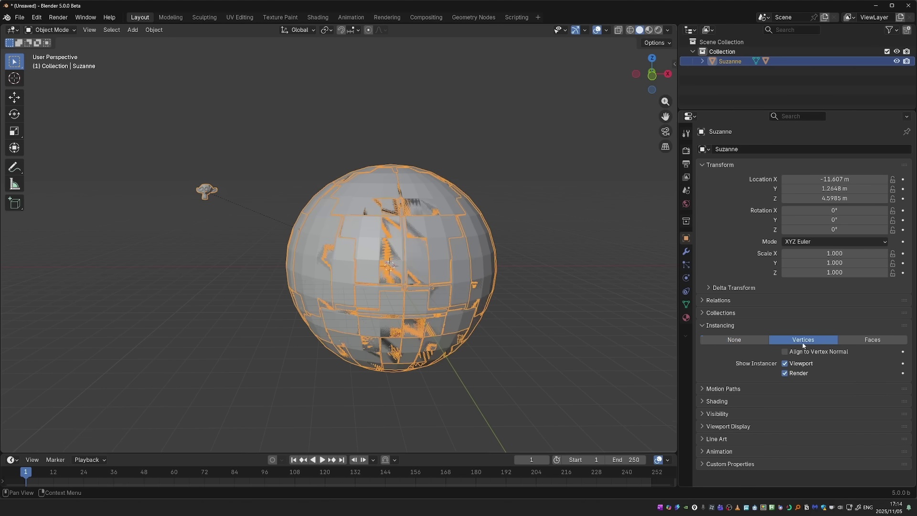
{"action": "left_click", "coordinate": [734, 339]}
- Undo the parenting and pick the Instance on Elements object again in the modifier settings
{"action": "key", "text": "ctrl+z"}
{"action": "key", "text": "ctrl+z"}
{"action": "key", "text": "ctrl+z"}
{"action": "left_click", "coordinate": [686, 251]}
{"action": "left_click", "coordinate": [836, 215]}
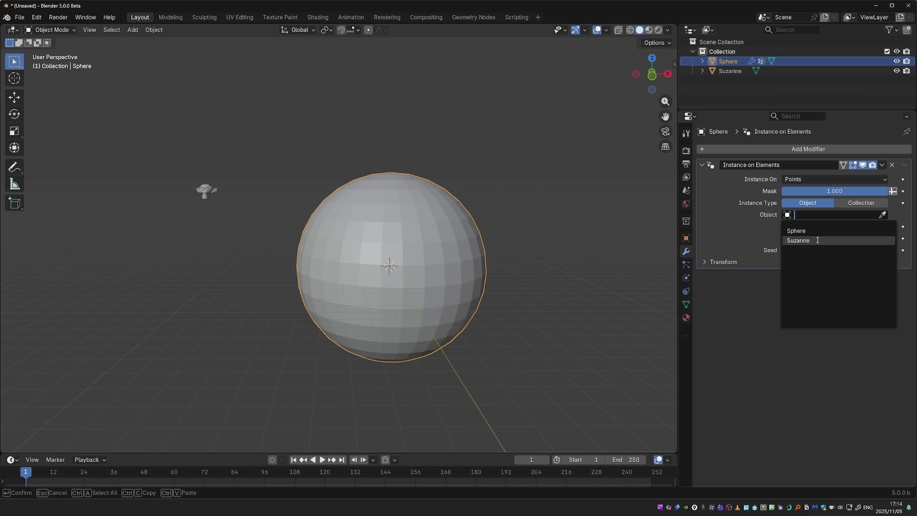
- Instance Suzanne on the sphere's points, then try Edges and Faces as the elements
{"action": "left_click", "coordinate": [818, 240]}
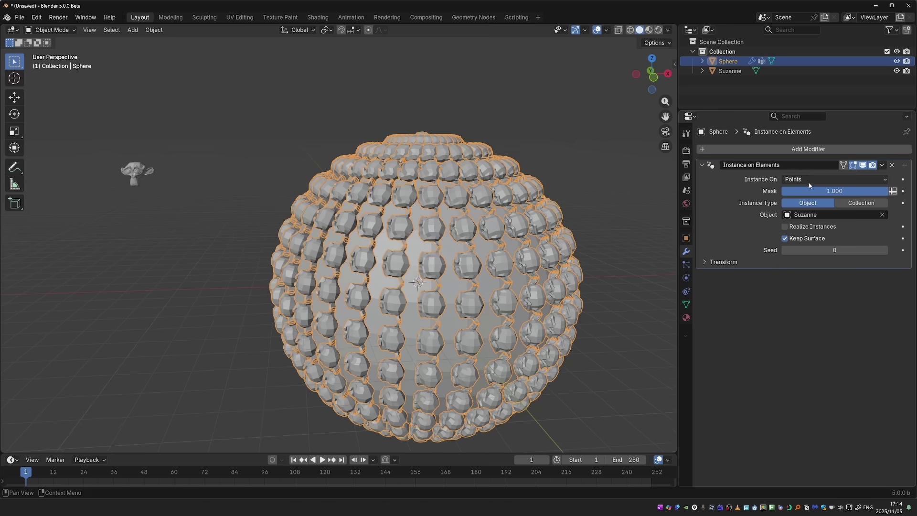
{"action": "left_click", "coordinate": [806, 179]}
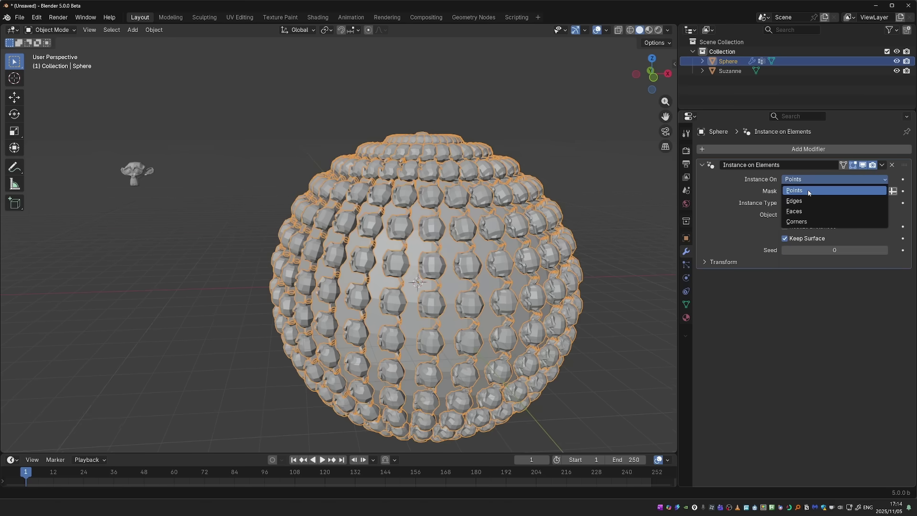
{"action": "left_click", "coordinate": [808, 200]}
{"action": "left_click", "coordinate": [835, 181]}
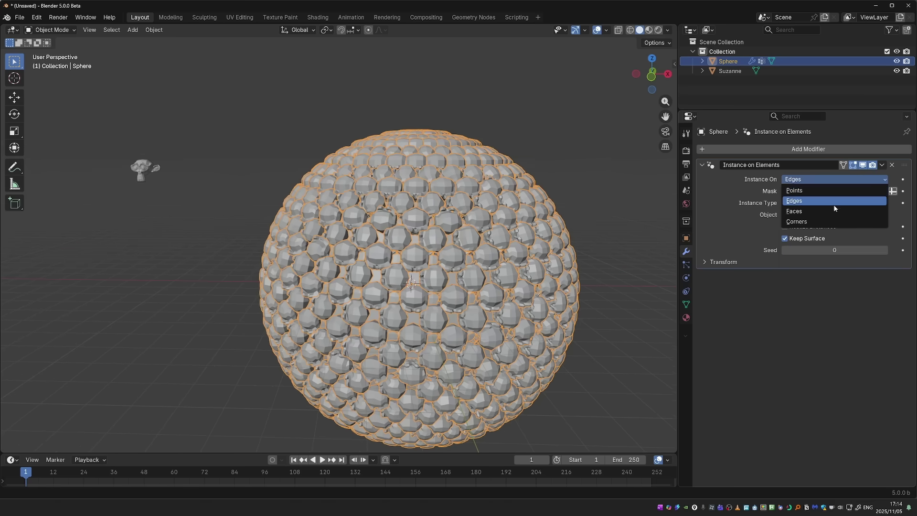
{"action": "left_click", "coordinate": [835, 210]}
- Paint a weight area on the sphere and use the painted Group as the instance mask
{"action": "left_click_drag", "start_coordinate": [835, 191], "coordinate": [860, 193]}
{"action": "left_click", "coordinate": [892, 191]}
{"action": "left_click", "coordinate": [836, 191]}
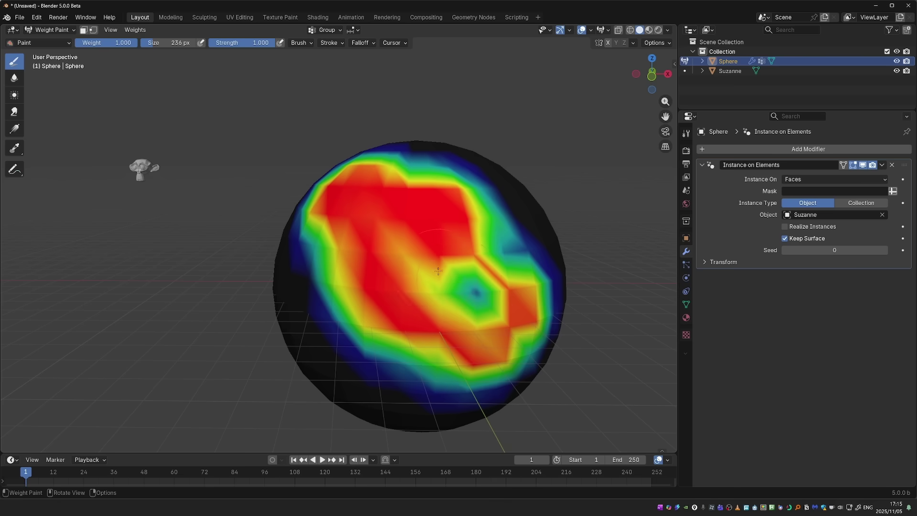
{"action": "mouse_move", "coordinate": [434, 291]}
{"action": "left_mouse_down"}
{"action": "mouse_move", "coordinate": [430, 258]}
{"action": "mouse_move", "coordinate": [344, 225]}
{"action": "mouse_move", "coordinate": [391, 321]}
{"action": "left_mouse_up"}
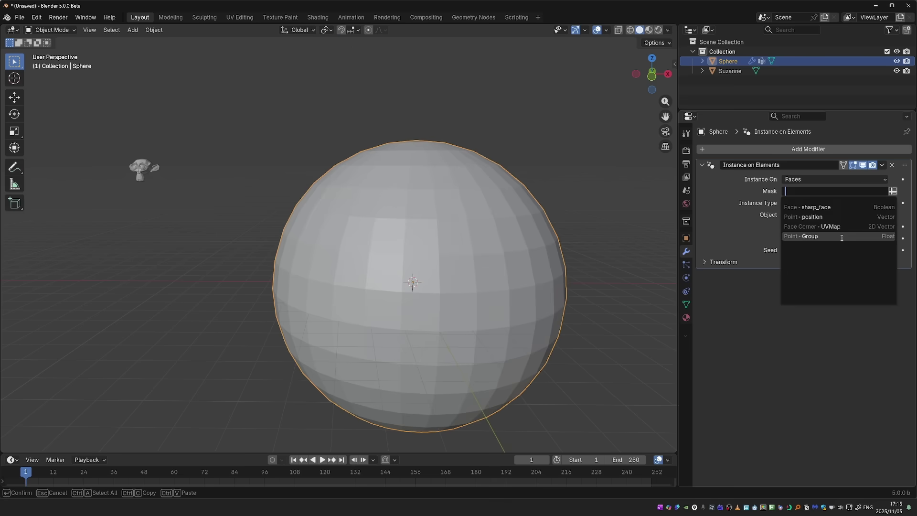
{"action": "left_click", "coordinate": [812, 236]}
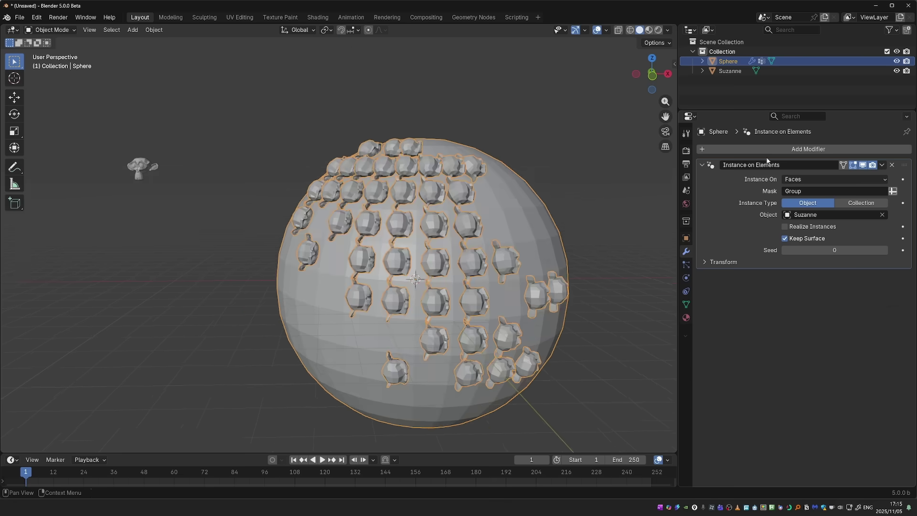
- Add Randomize Transforms with random Y rotation and 180° Z rotation
{"action": "left_click", "coordinate": [774, 149]}
{"action": "mouse_move", "coordinate": [777, 149]}
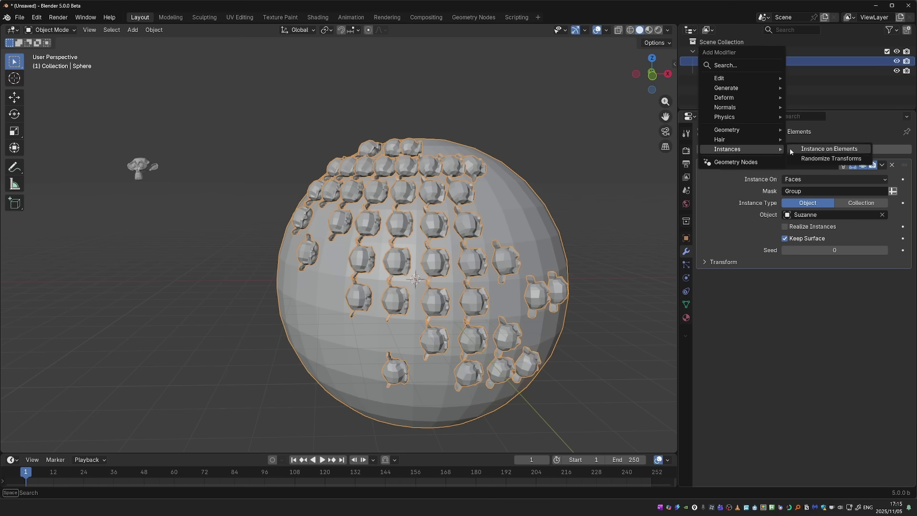
{"action": "left_click", "coordinate": [831, 159]}
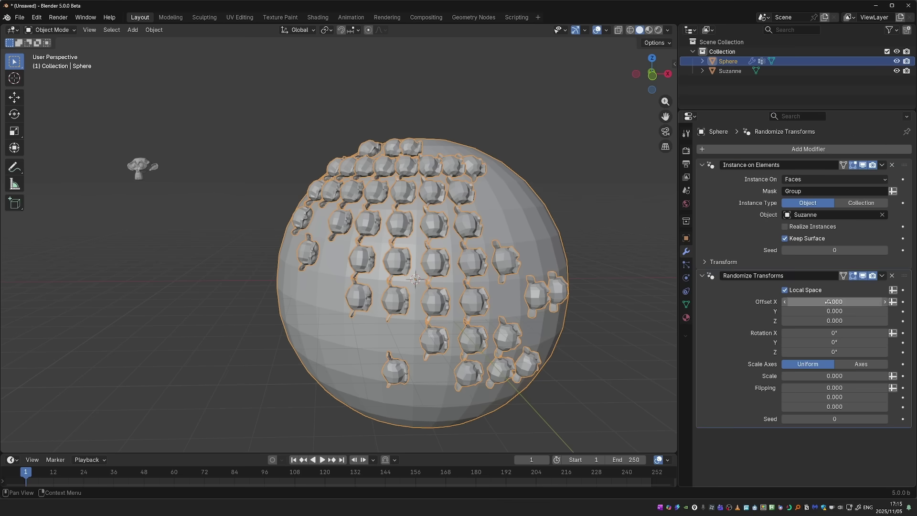
{"action": "left_click_drag", "start_coordinate": [831, 342], "coordinate": [837, 342]}
{"action": "double_click", "coordinate": [834, 353]}
{"action": "type", "text": "180"}
{"action": "key", "text": "Return"}
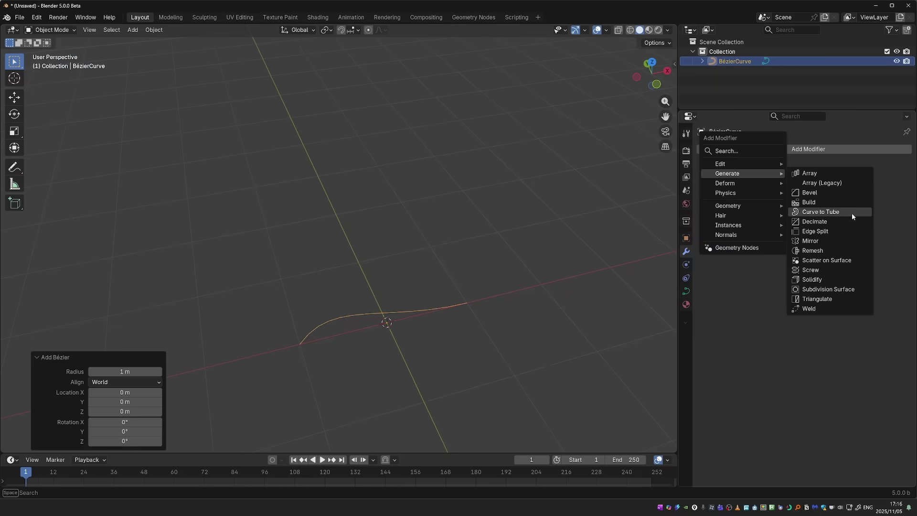
- Add a Curve to Tube modifier to the Bézier curve with Round caps
{"action": "left_click", "coordinate": [853, 214]}
{"action": "middle_click_drag", "start_coordinate": [446, 322], "coordinate": [318, 346]}
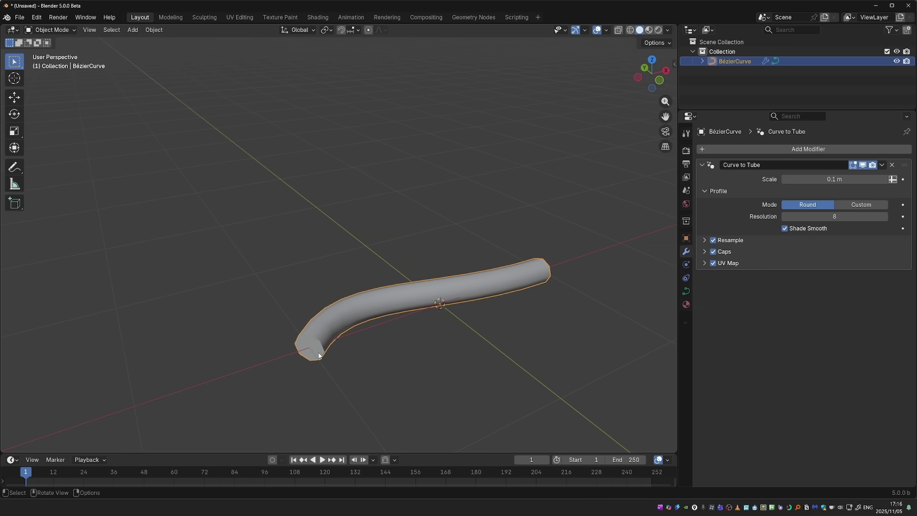
{"action": "left_click", "coordinate": [705, 251]}
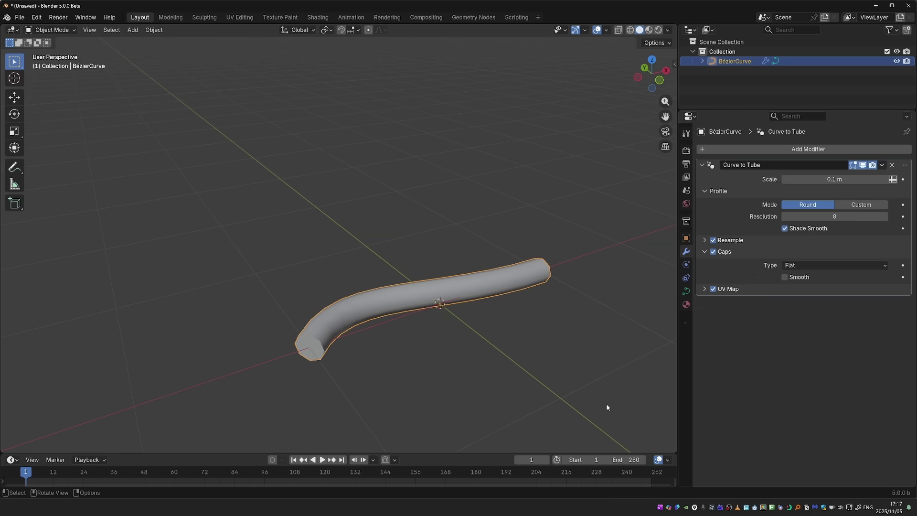
{"action": "left_click", "coordinate": [813, 265]}
{"action": "left_click", "coordinate": [812, 287]}
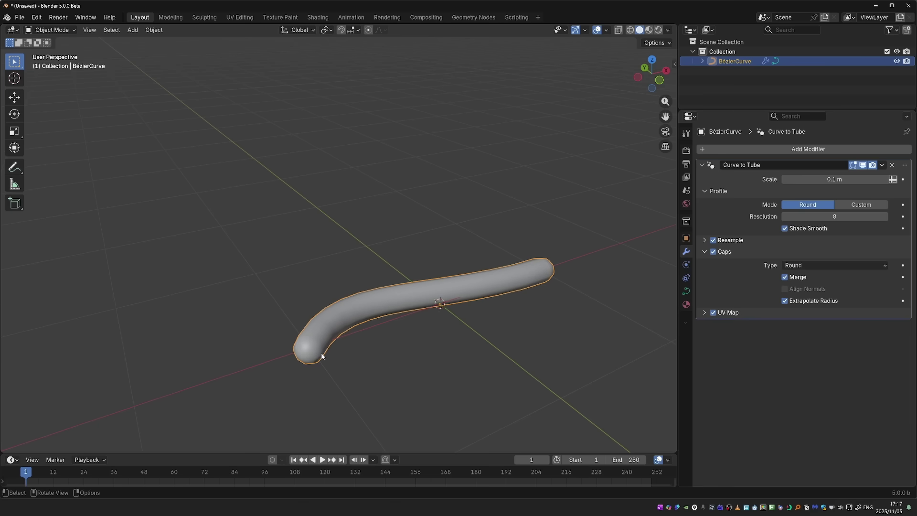
{"action": "middle_click_drag", "start_coordinate": [322, 356], "coordinate": [333, 321]}
- In Edit Mode, extrude and rotate the curve end twice to form a long hook
{"action": "key", "text": "Tab"}
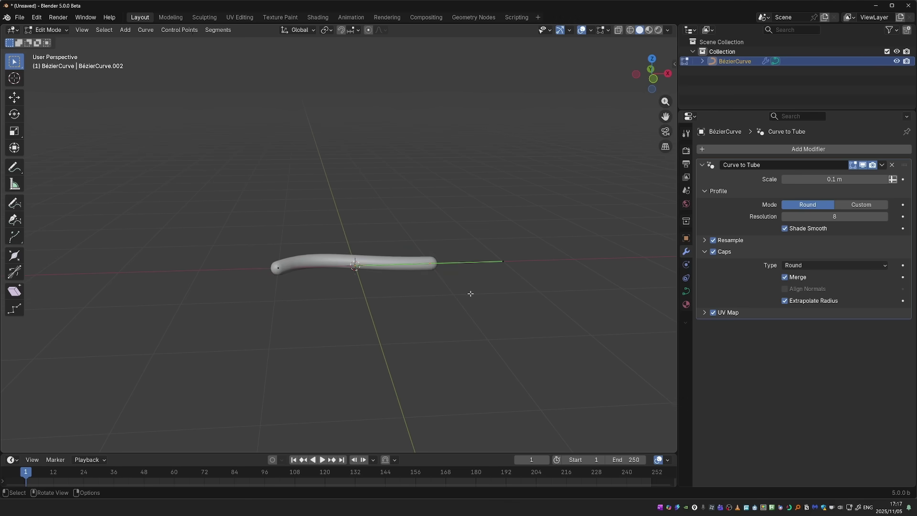
{"action": "key", "text": "r"}
{"action": "left_click", "coordinate": [487, 248]}
{"action": "key", "text": "e"}
{"action": "left_click", "coordinate": [522, 98]}
{"action": "key", "text": "r"}
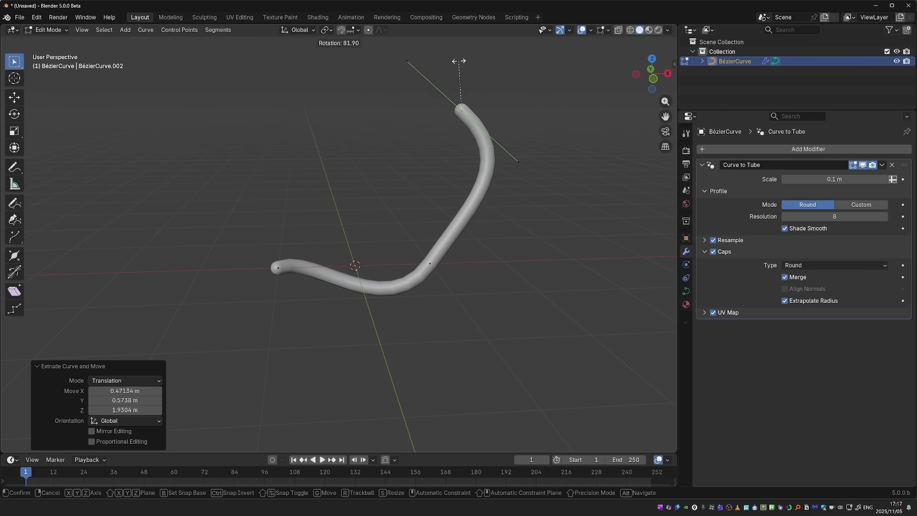
{"action": "left_click", "coordinate": [459, 61]}
{"action": "key", "text": "g"}
{"action": "left_click", "coordinate": [420, 62]}
{"action": "key", "text": "e"}
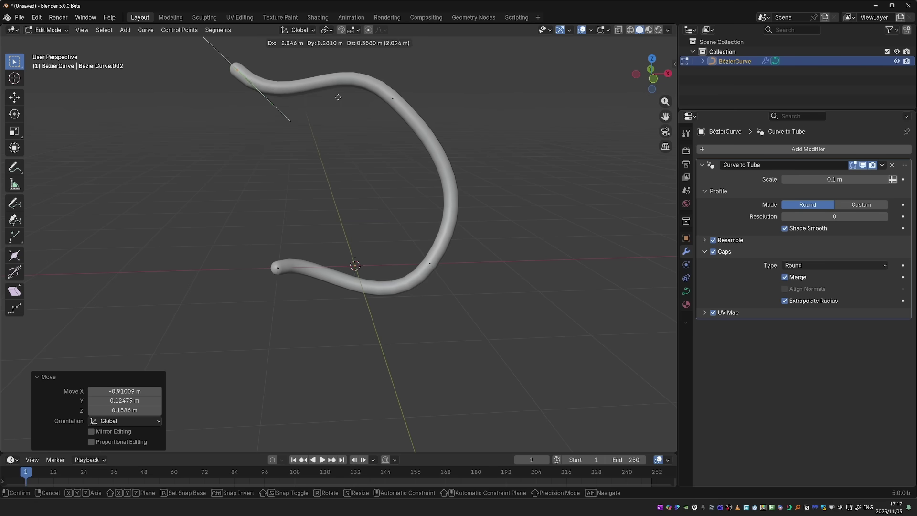
{"action": "left_click", "coordinate": [338, 97]}
{"action": "key", "text": "r"}
{"action": "left_click", "coordinate": [318, 301]}
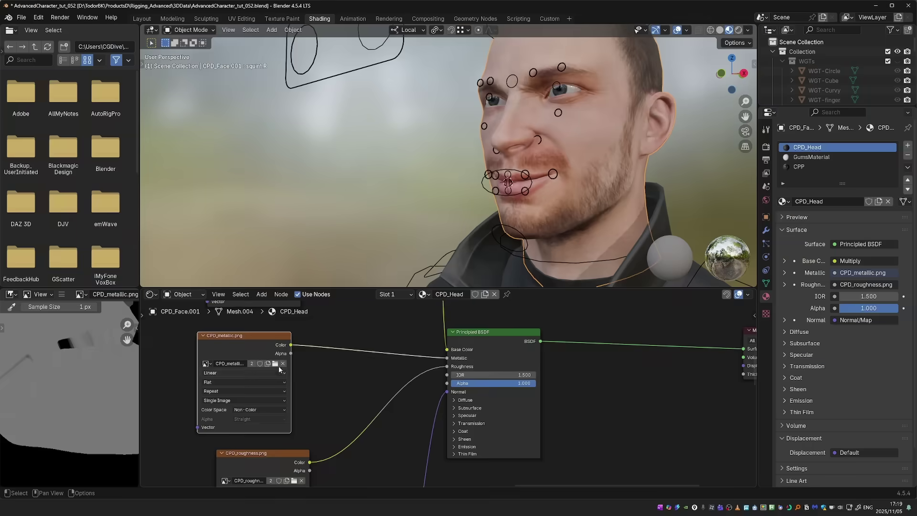
- Collapse the CPD_metallic.png and Principled BSDF nodes and reposition them
{"action": "key", "text": "g"}
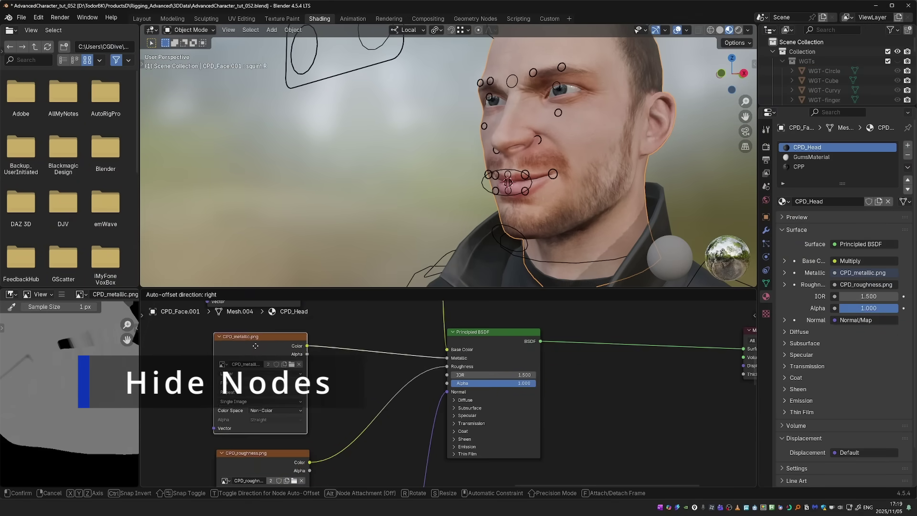
{"action": "left_click", "coordinate": [248, 359]}
{"action": "key", "text": "h"}
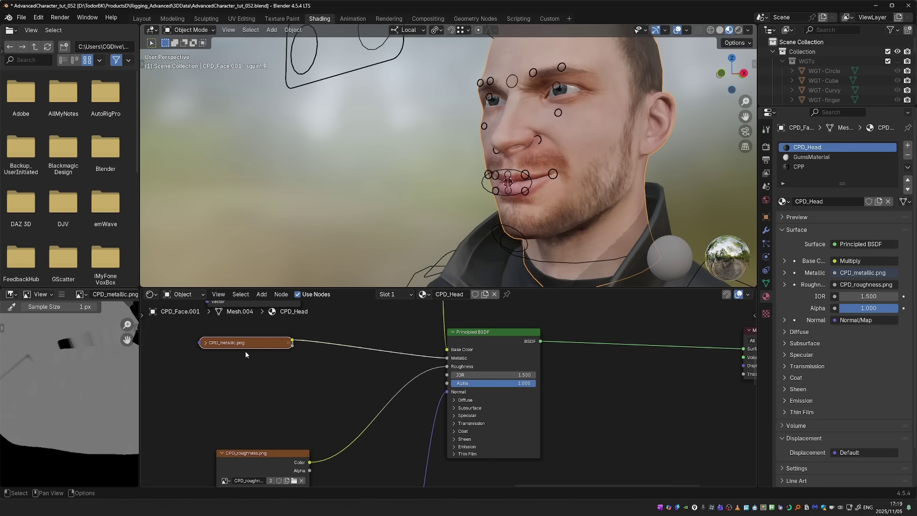
{"action": "left_click", "coordinate": [488, 352]}
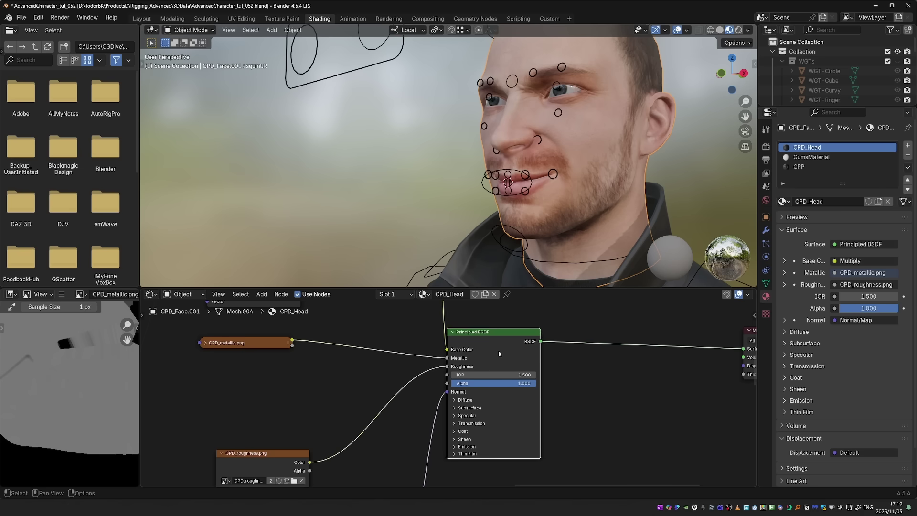
{"action": "key", "text": "g"}
{"action": "left_click", "coordinate": [492, 347]}
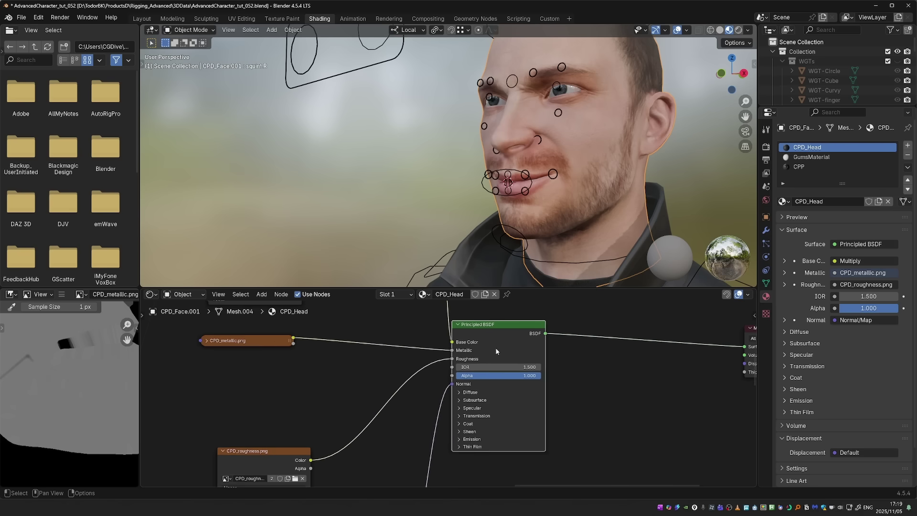
{"action": "key", "text": "h"}
{"action": "key", "text": "g"}
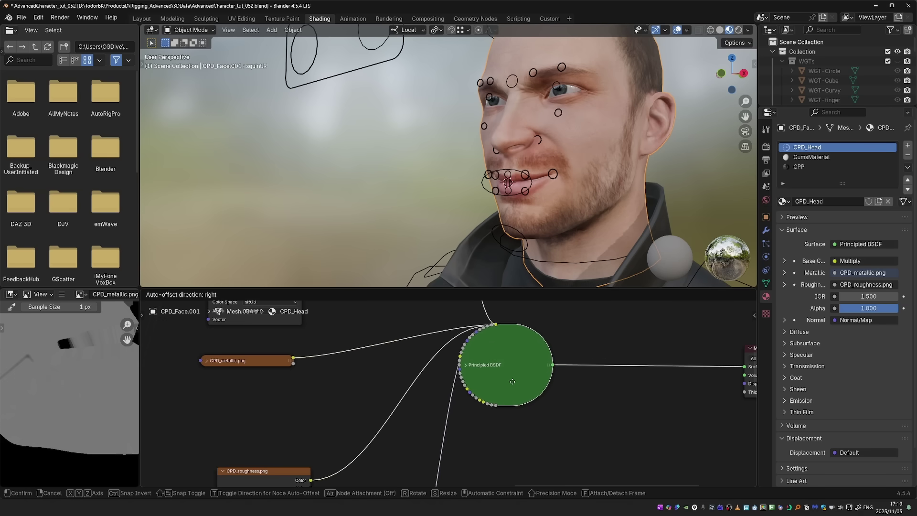
{"action": "left_click", "coordinate": [492, 397]}
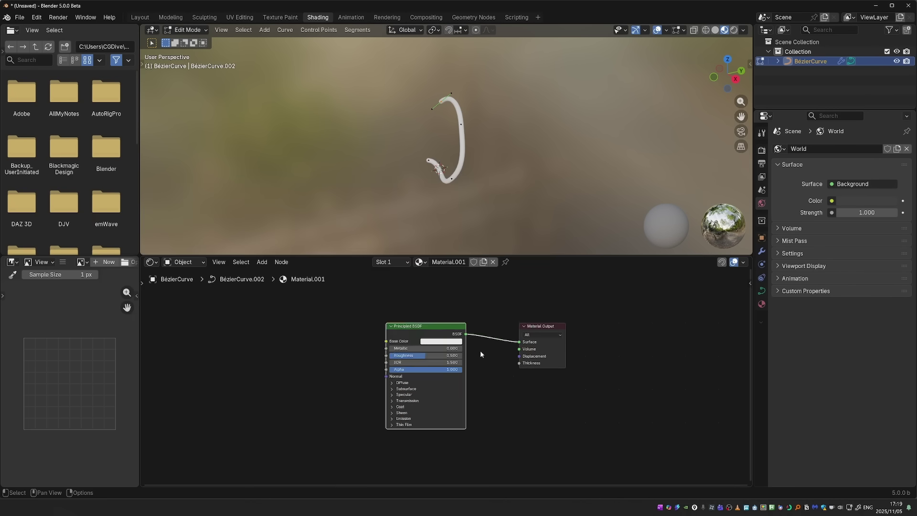
- Collapse the Principled BSDF node in the curve's material and start moving it
{"action": "left_click", "coordinate": [406, 358]}
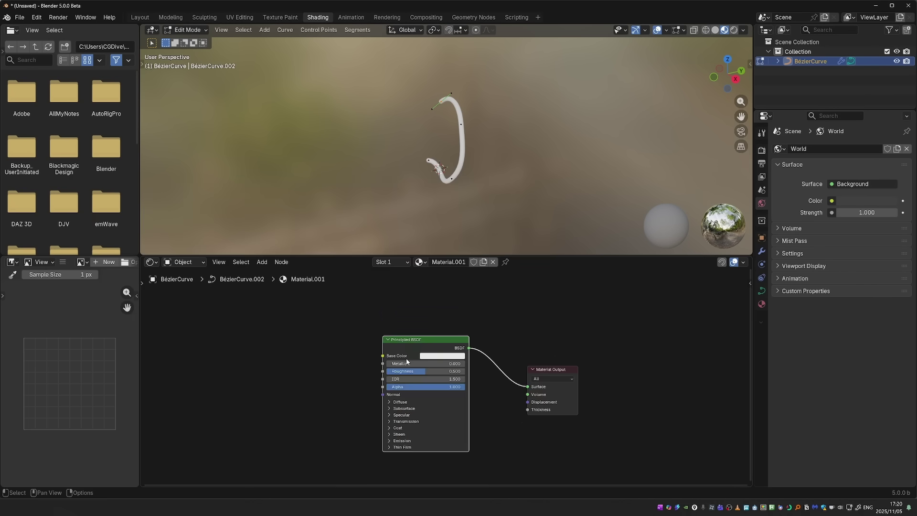
{"action": "key", "text": "h"}
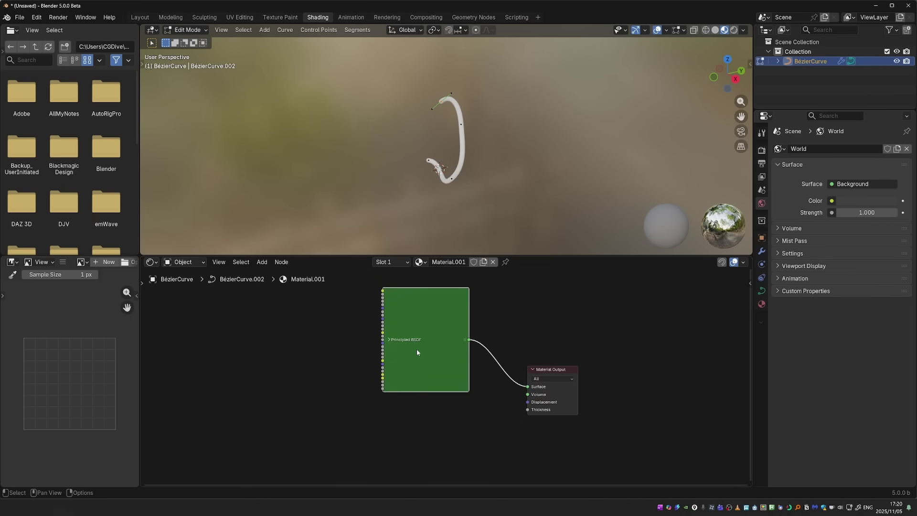
{"action": "key", "text": "g"}
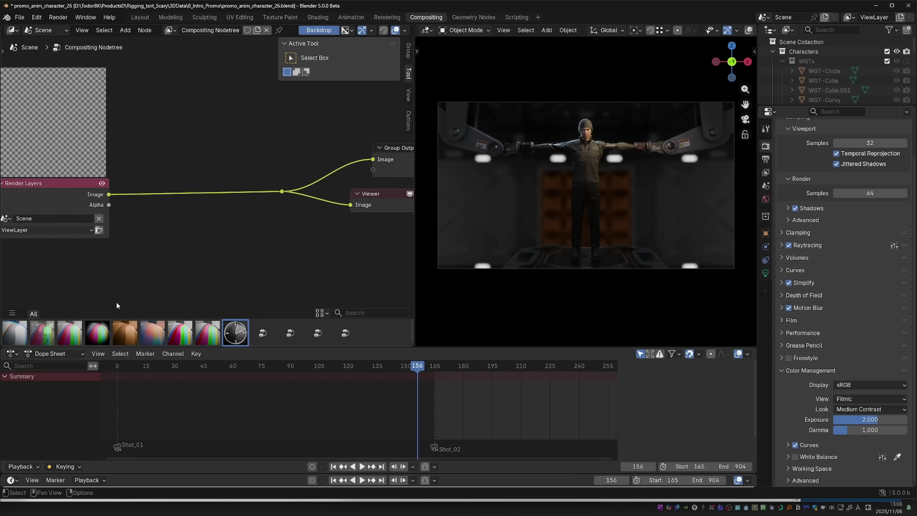
- Splice Vignette, then Chromatic Aberration, into the link from Render Layers to the outputs
{"action": "left_click_drag", "start_coordinate": [98, 333], "coordinate": [180, 183]}
{"action": "left_click_drag", "start_coordinate": [183, 230], "coordinate": [183, 230]}
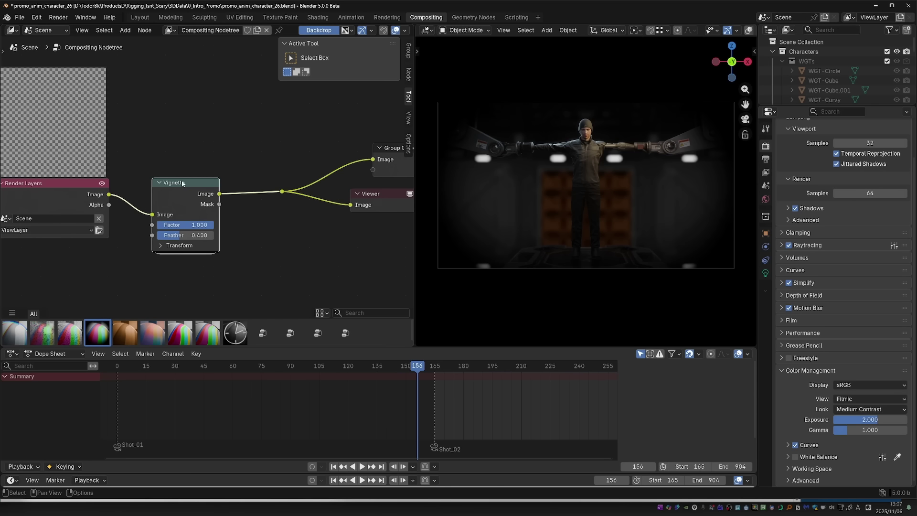
{"action": "left_click_drag", "start_coordinate": [14, 333], "coordinate": [260, 216]}
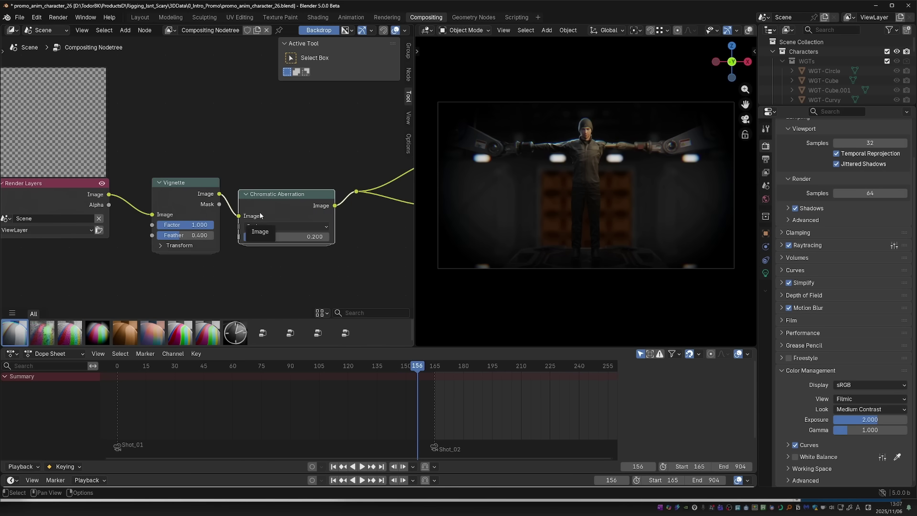
{"action": "scroll", "coordinate": [176, 255], "scroll_direction": "up", "scroll_amount": 4}
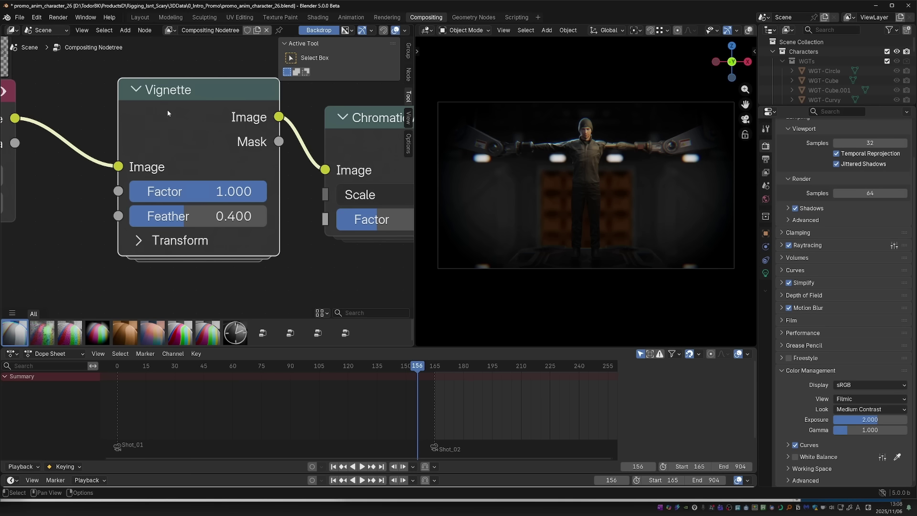
{"action": "key", "text": "Tab"}
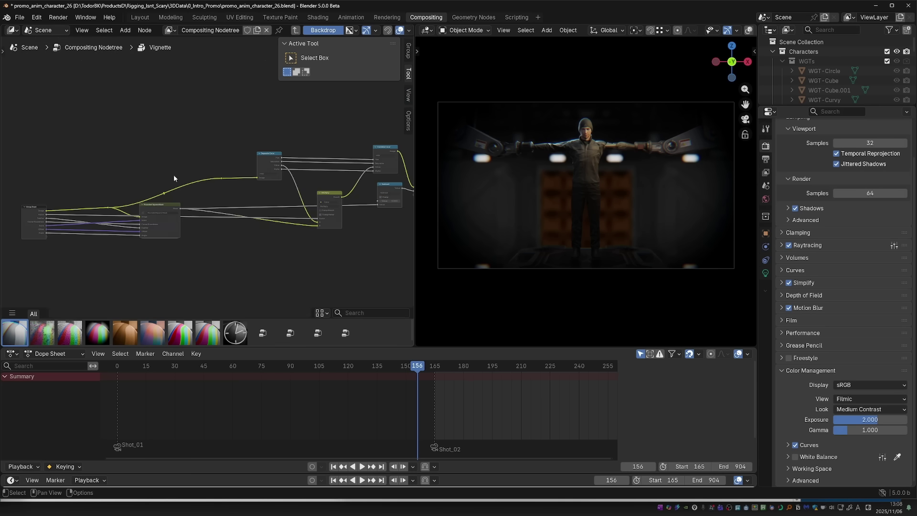
{"action": "key", "text": "ctrl+Tab"}
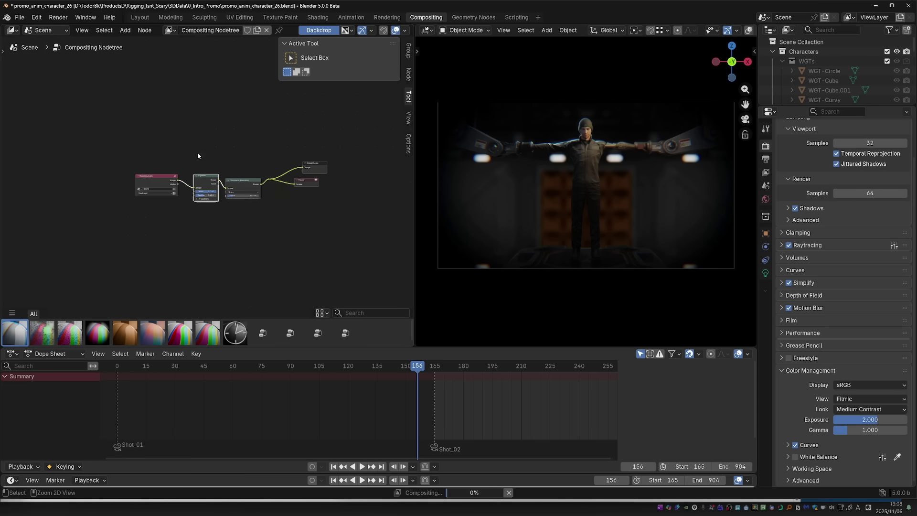
{"action": "scroll", "coordinate": [199, 214], "scroll_direction": "up", "scroll_amount": 2}
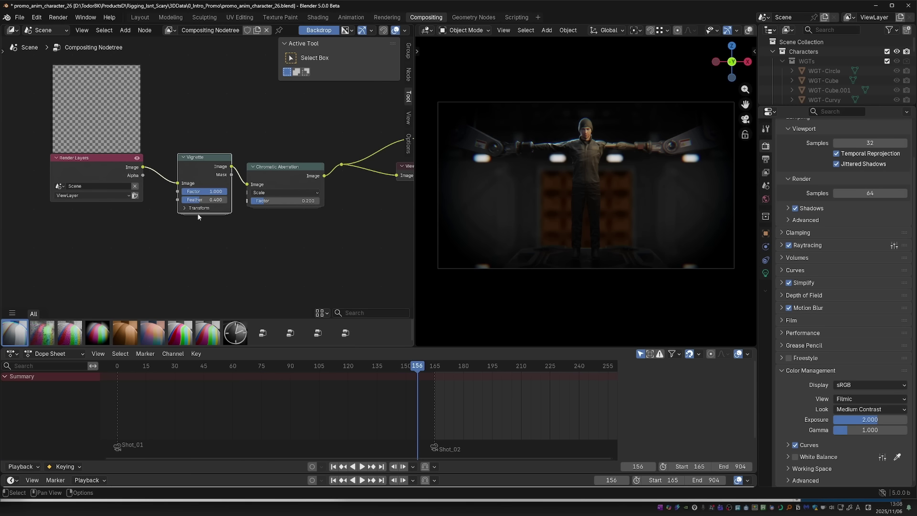
{"action": "scroll", "coordinate": [199, 216], "scroll_direction": "up", "scroll_amount": 3}
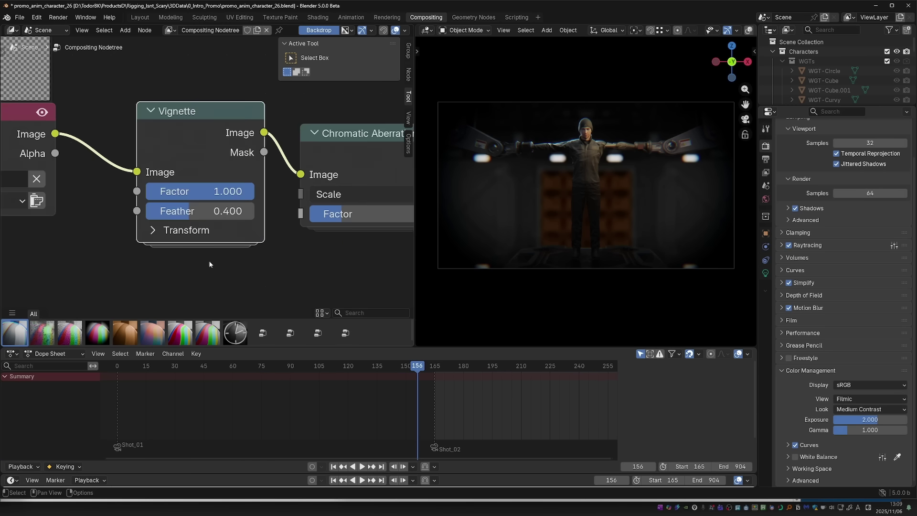